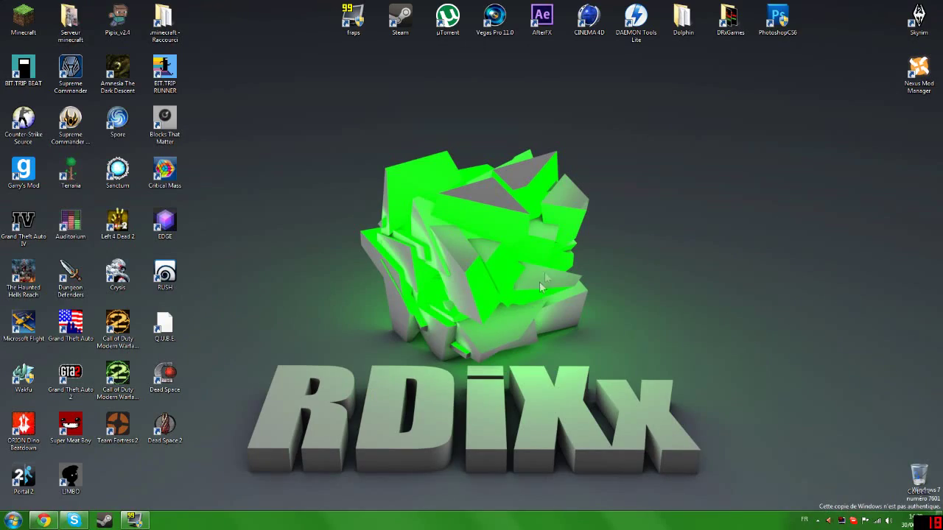
drag(551, 254, 741, 401)
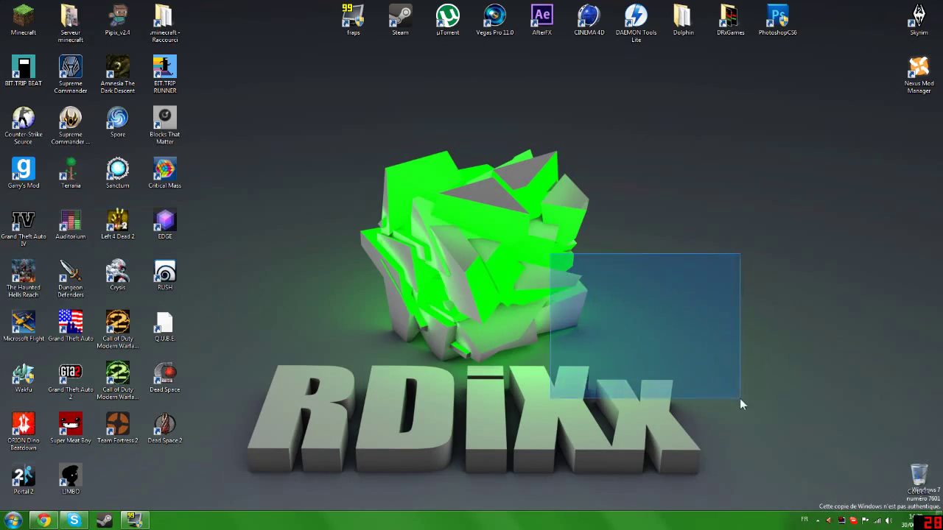
drag(589, 347, 398, 205)
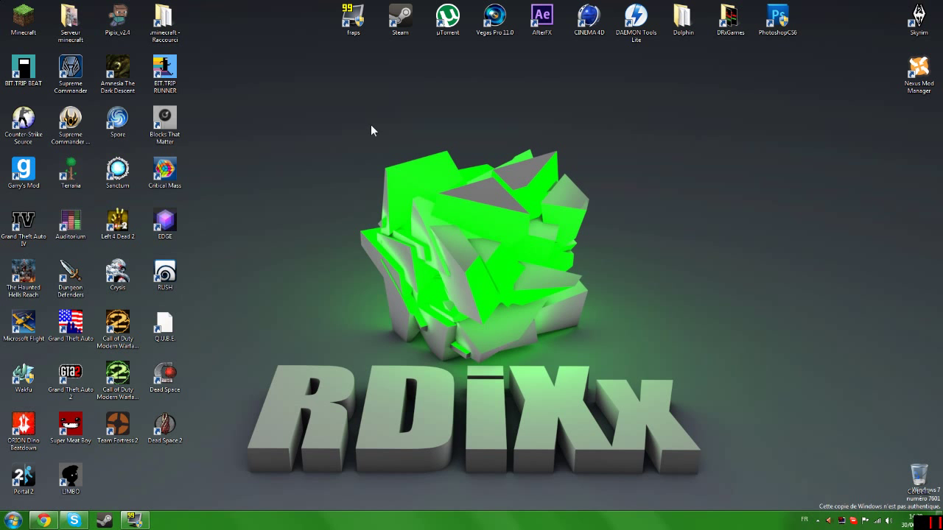
drag(383, 134, 602, 404)
- Switch to Chrome and examine the Thrausi plugin page on nitro4d.com for its description, compatible Cinema 4D versions, install note and downloads
click(44, 520)
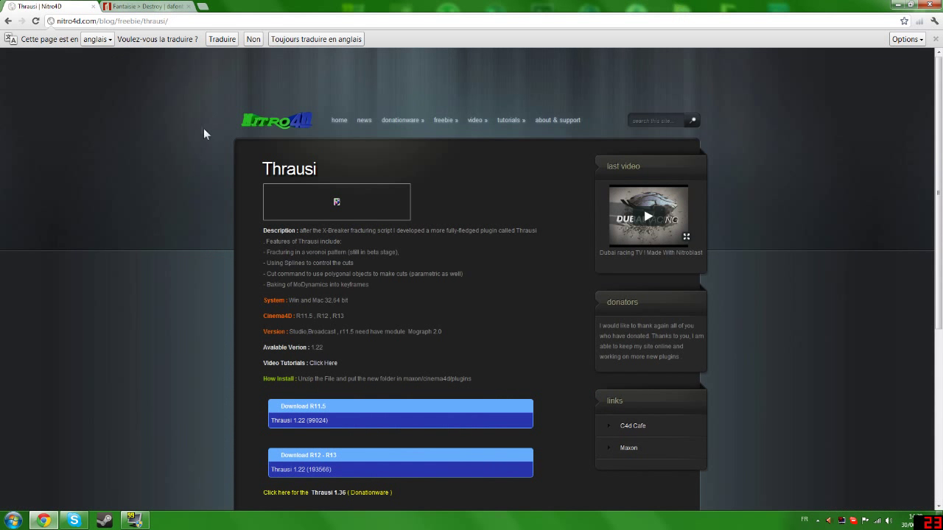
scroll(207, 164, down, 1)
scroll(207, 164, up, 1)
scroll(183, 96, down, 5)
scroll(255, 158, up, 3)
scroll(294, 172, down, 1)
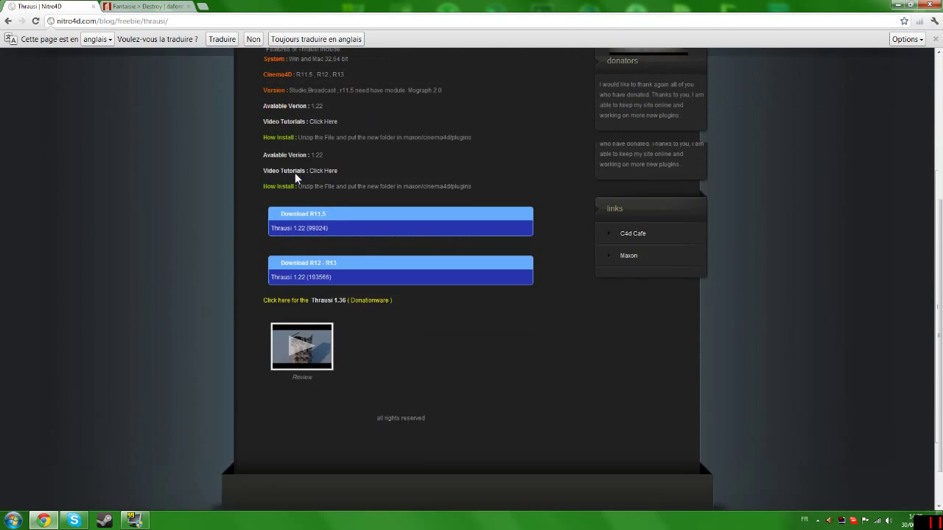
scroll(353, 361, up, 2)
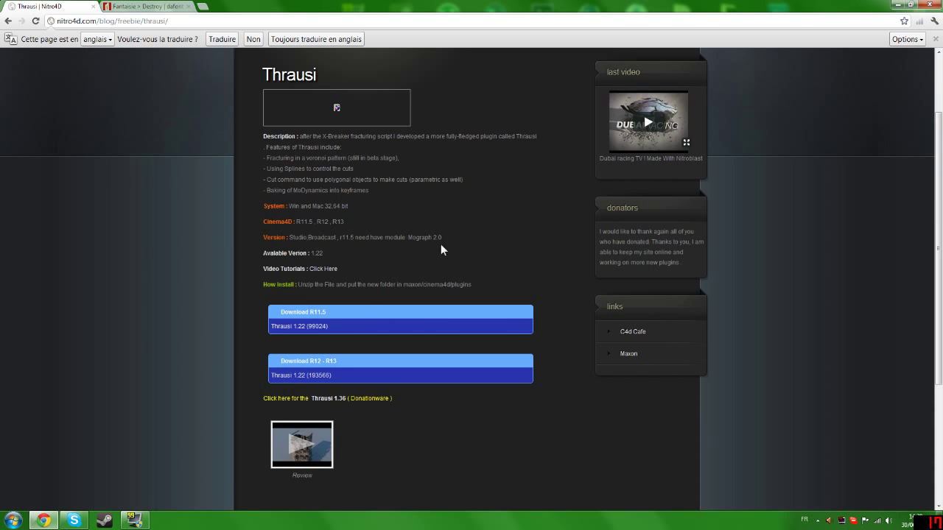
scroll(377, 188, up, 3)
scroll(375, 184, down, 5)
scroll(376, 184, up, 4)
scroll(376, 183, down, 3)
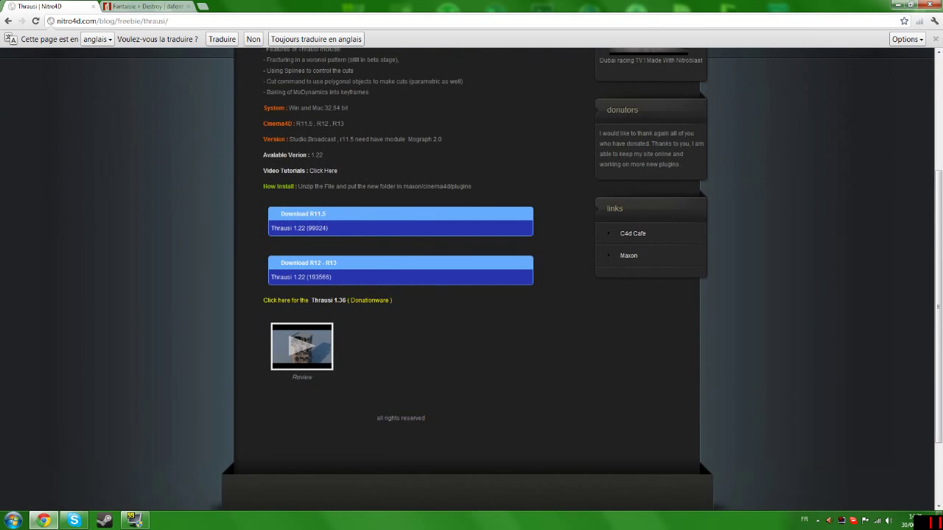
scroll(471, 266, up, 3)
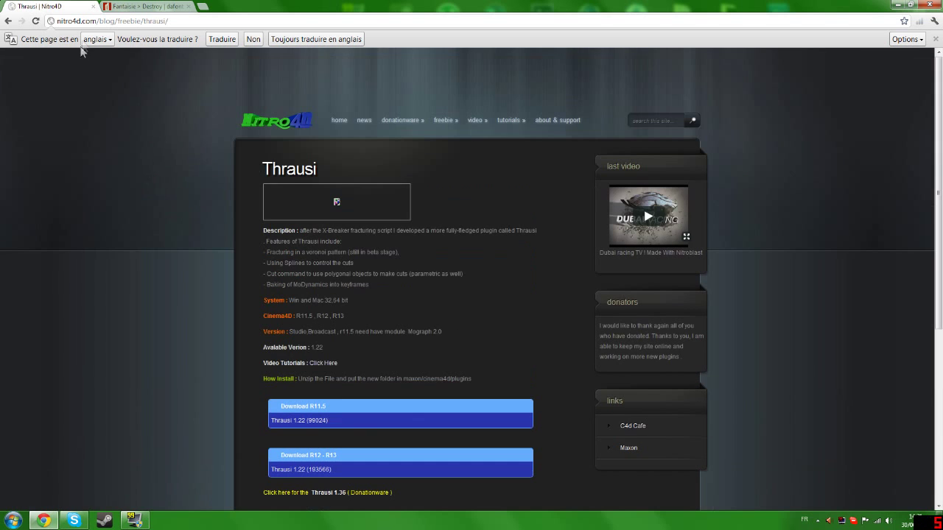
- Examine the fonts in the Fantaisie > Destroy category on dafont.com and return to the Thrausi page
click(139, 9)
scroll(207, 122, down, 4)
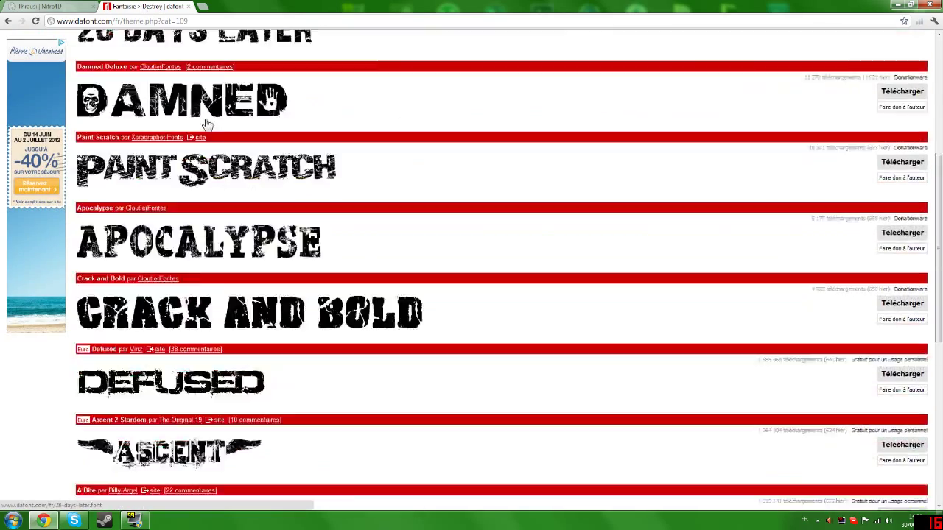
scroll(206, 124, down, 5)
scroll(228, 179, up, 7)
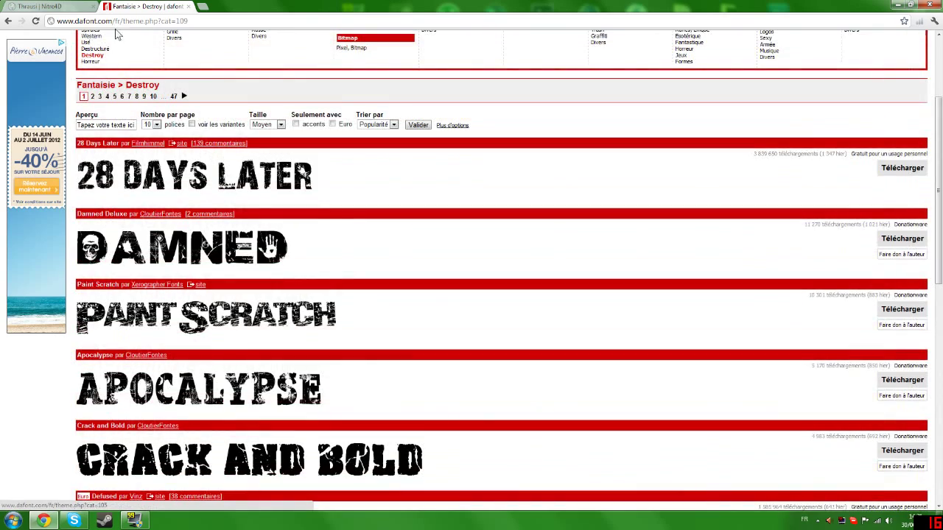
scroll(263, 168, up, 2)
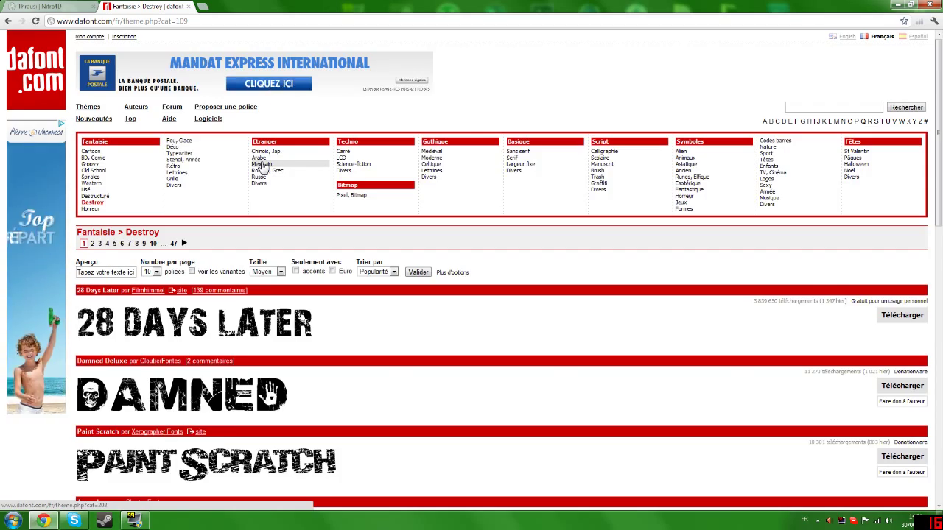
scroll(265, 169, down, 10)
scroll(781, 322, up, 5)
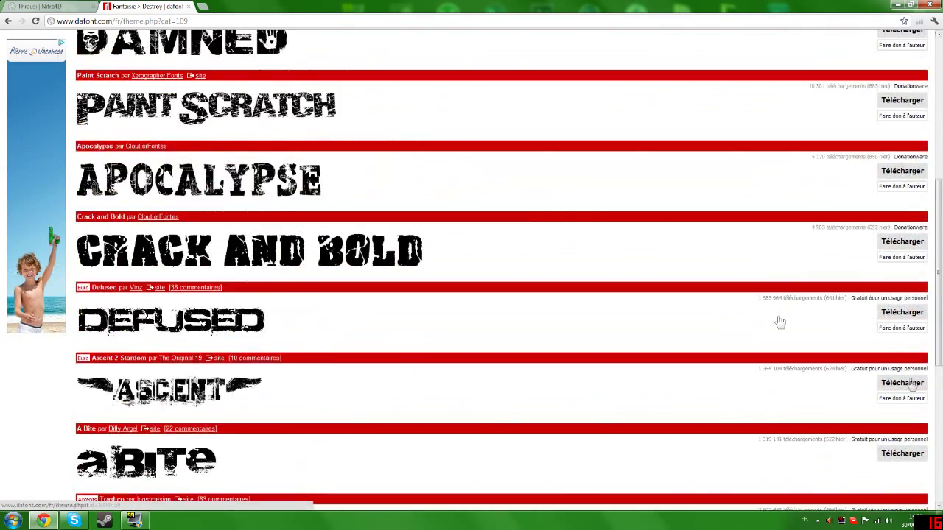
scroll(780, 322, up, 5)
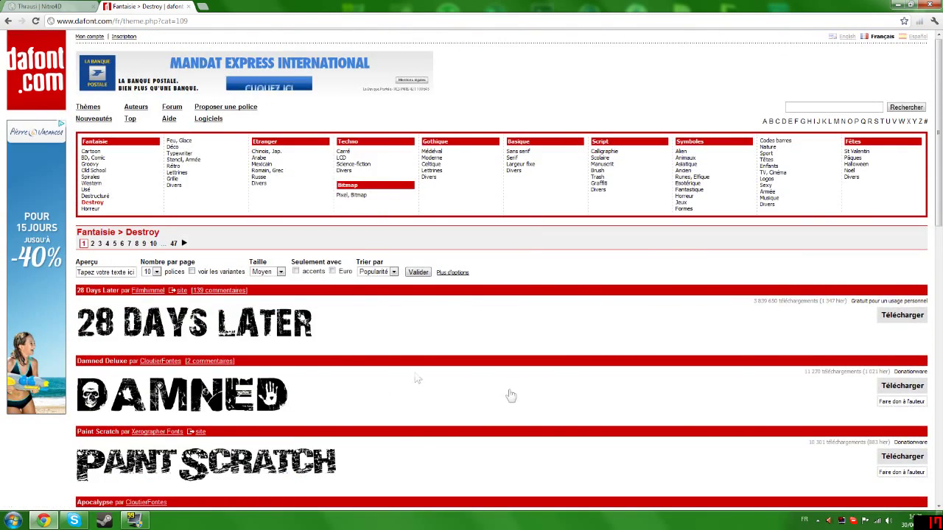
scroll(497, 224, down, 3)
scroll(496, 223, up, 3)
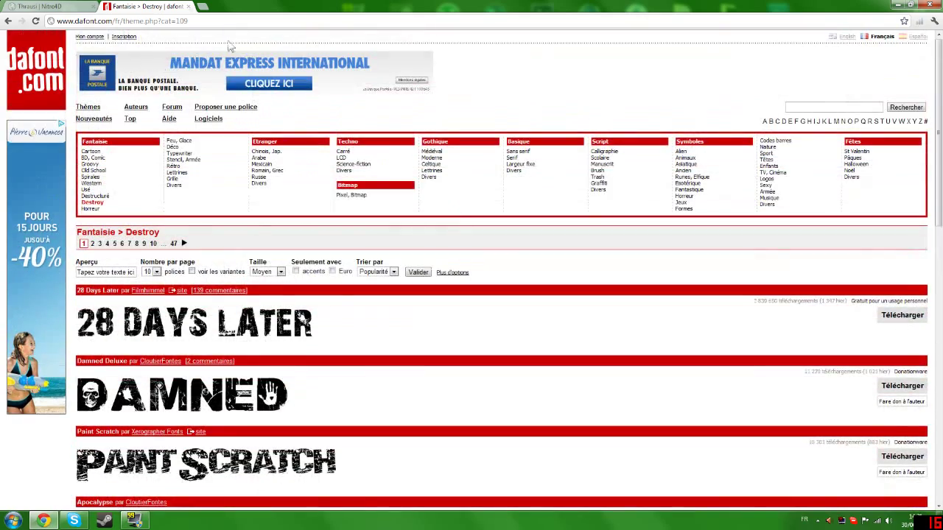
click(67, 6)
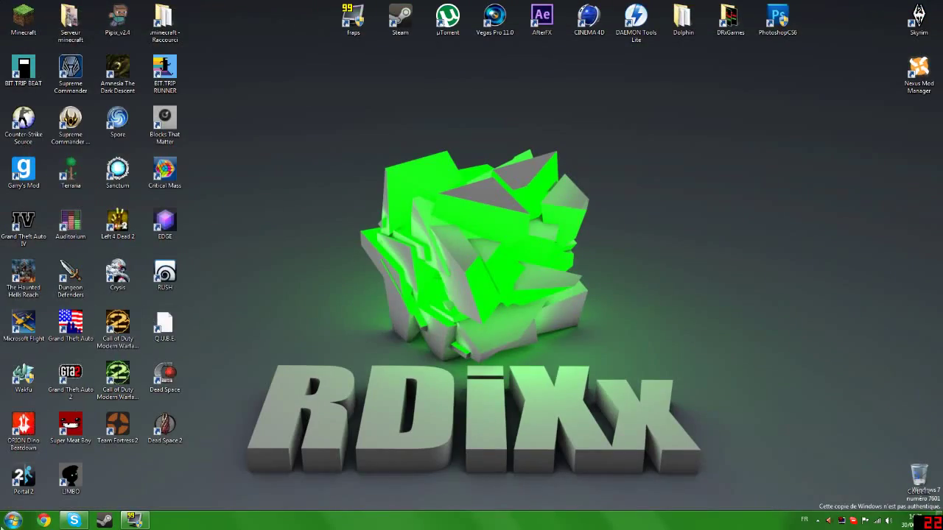
- Inspect the Thrausi 1.22 R12 folder inside MAXON > CINEMA 4D R12 > plugins on Disque R (E:), and close the file window
click(13, 521)
click(168, 377)
double_click(368, 155)
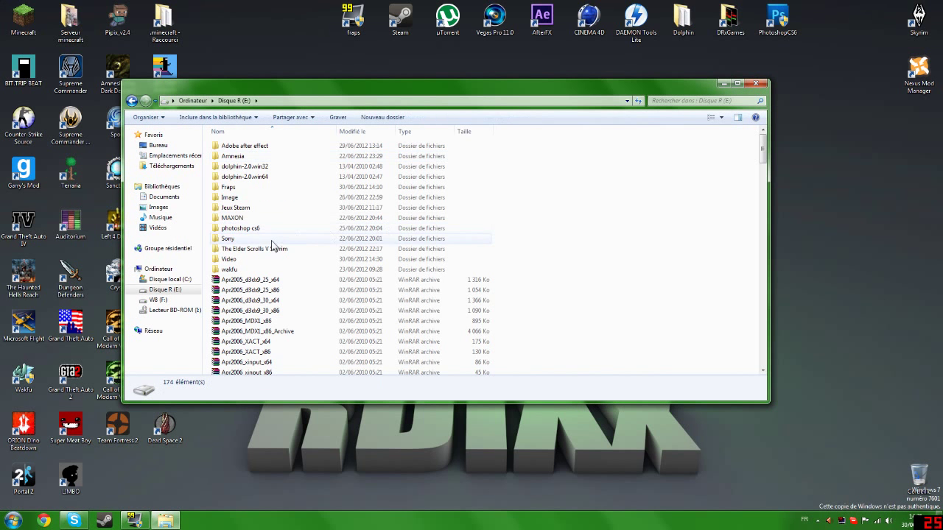
double_click(252, 221)
double_click(253, 148)
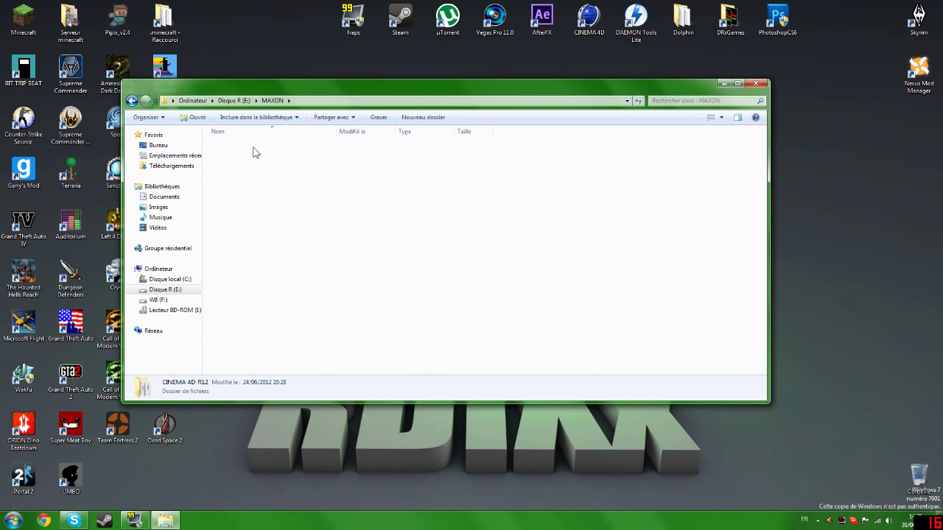
double_click(241, 188)
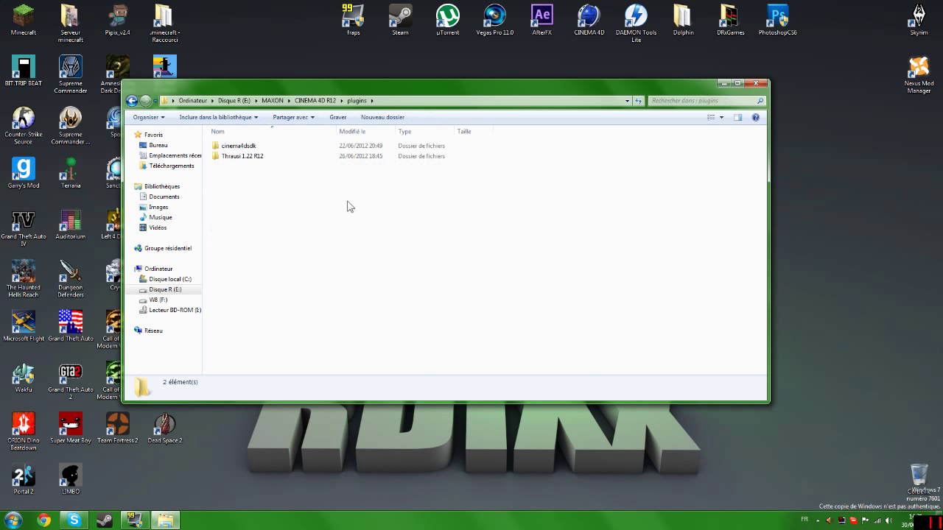
double_click(240, 156)
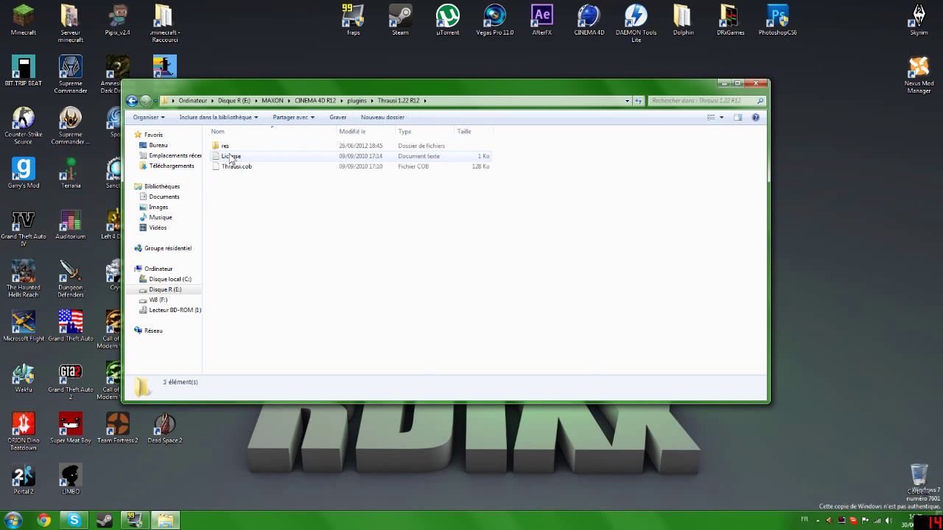
click(235, 147)
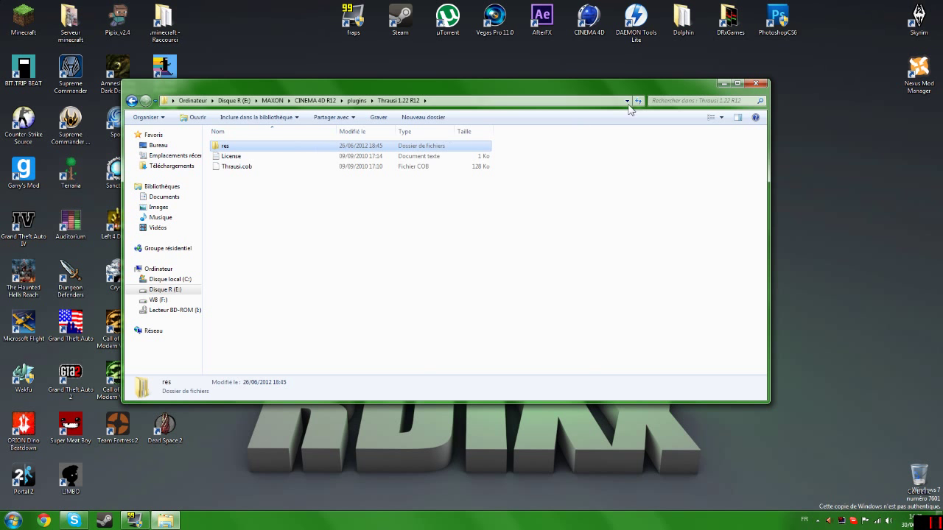
click(761, 83)
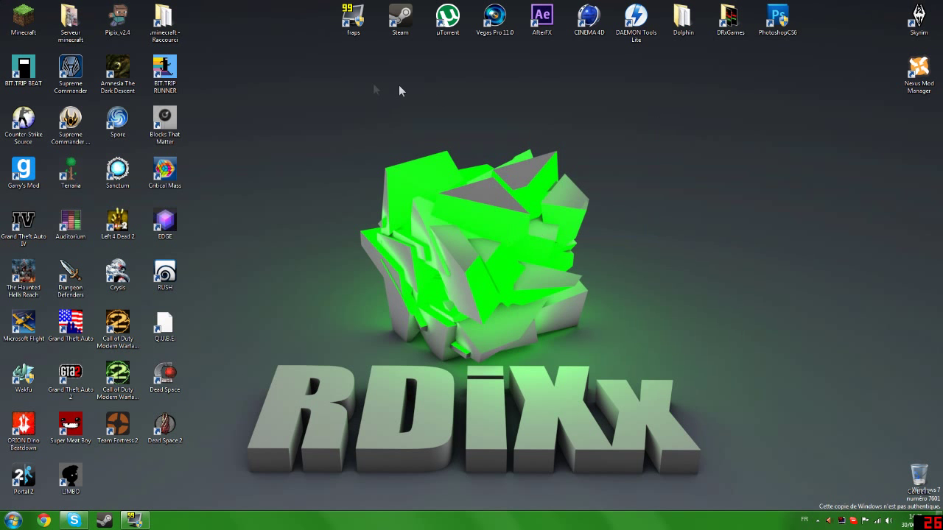
- Launch CINEMA 4D and add a MoGraph text object (Mo Texte) to the empty scene
double_click(588, 18)
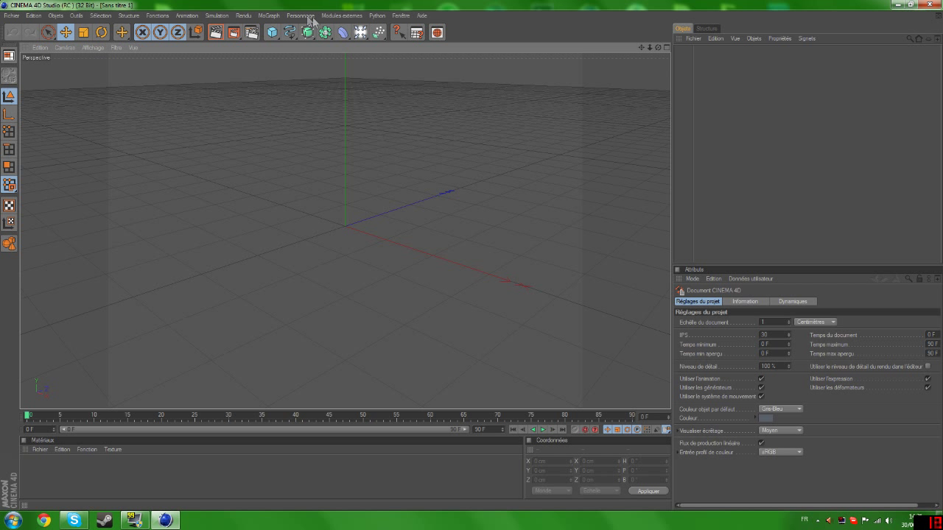
click(274, 18)
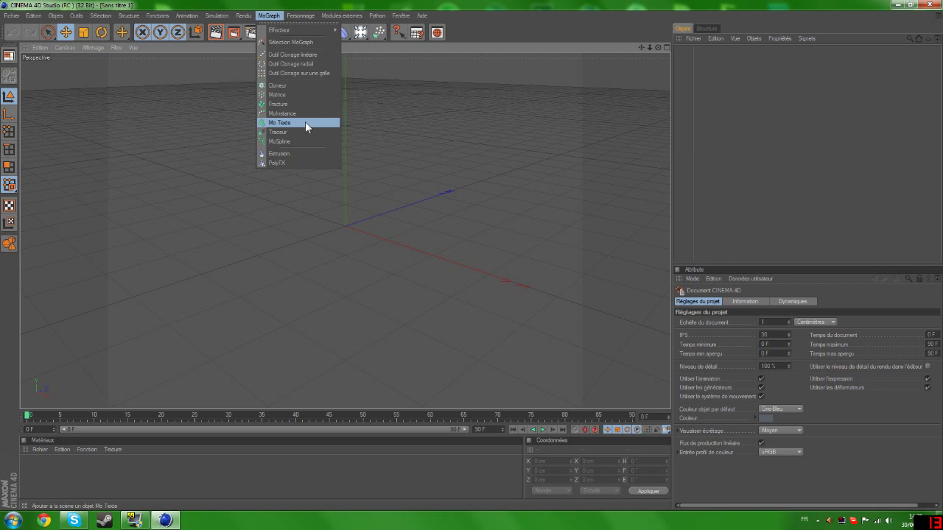
click(305, 121)
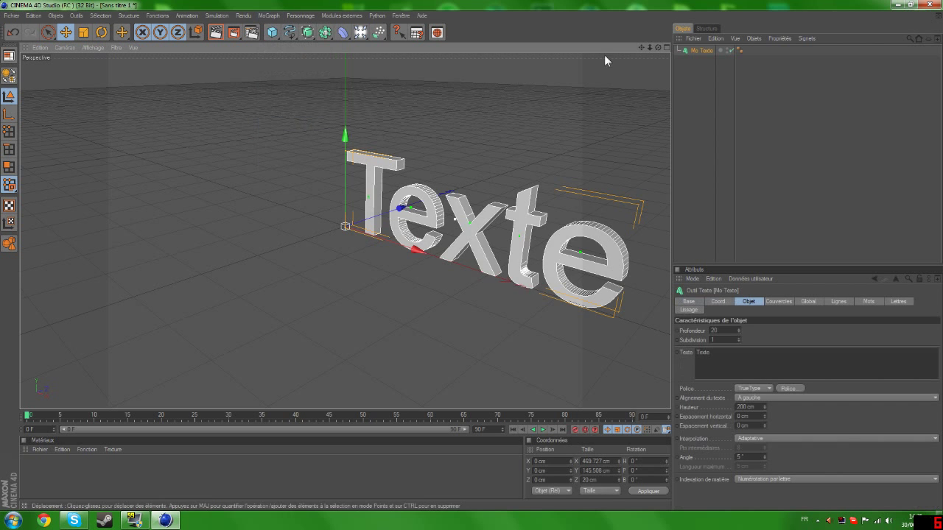
- Replace the default wording of the Mo Texte object with "RDiXx"
click(658, 48)
middle_click(322, 69)
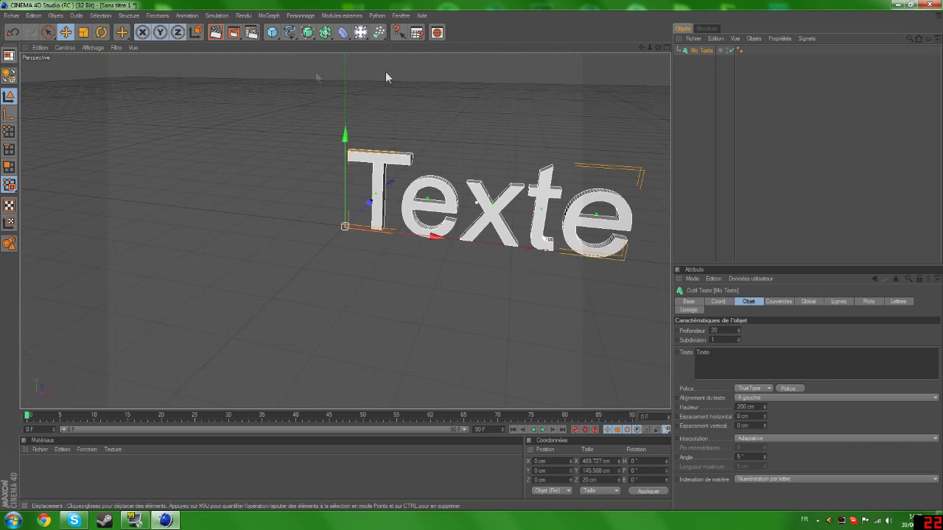
drag(660, 50, 680, 115)
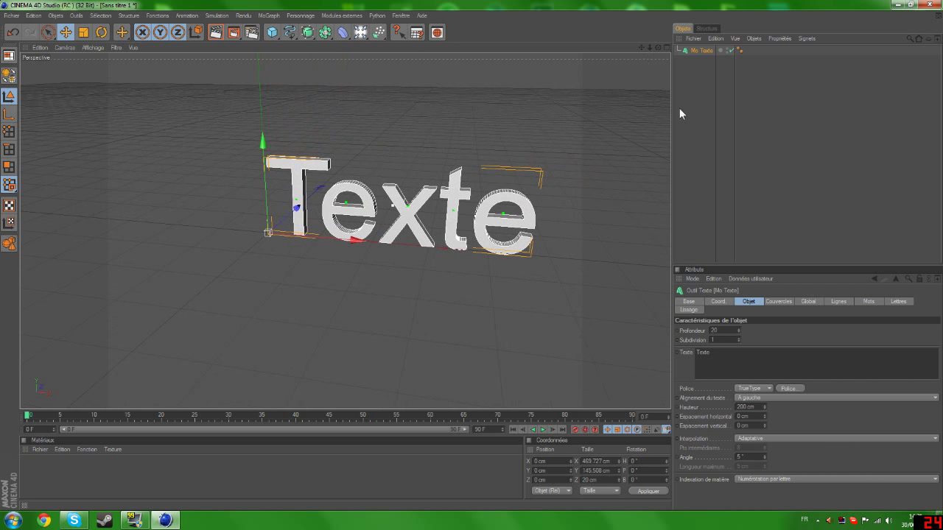
double_click(703, 352)
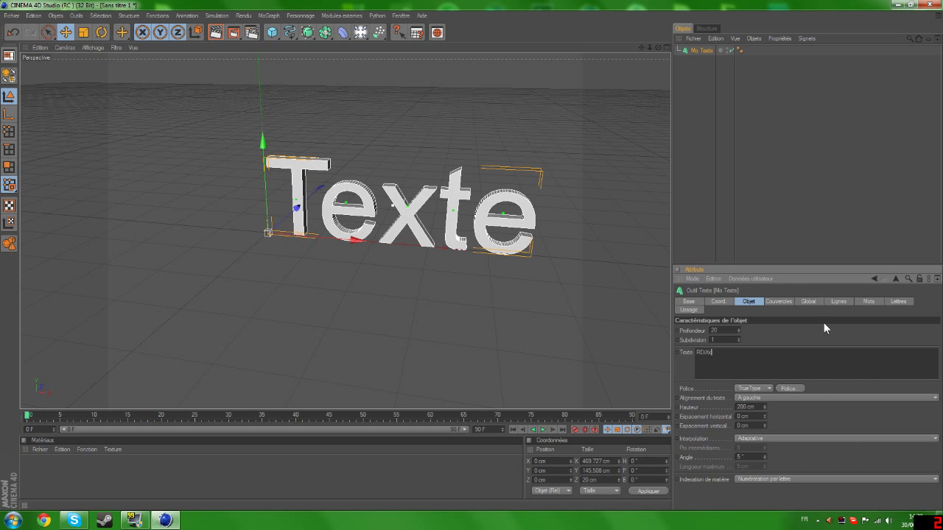
click(873, 187)
click(711, 53)
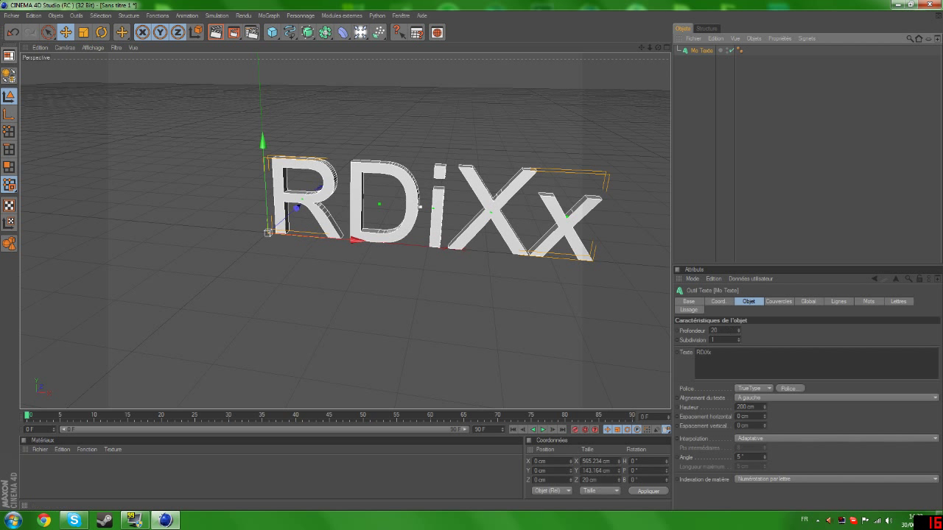
- Set the depth of the RDiXx text object to 60
click(713, 331)
text(60)
key(Return)
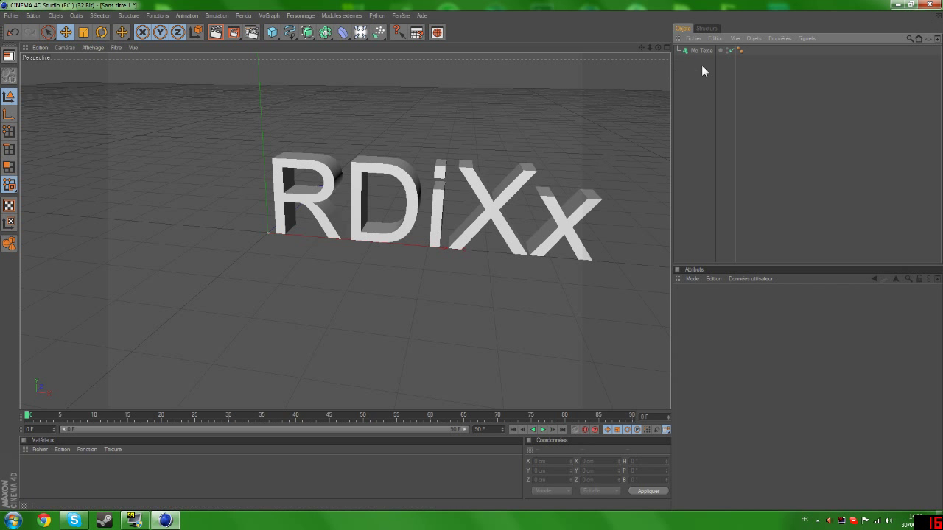
- Change the RDiXx text's font to a heavy, condensed sans-serif typeface
click(791, 389)
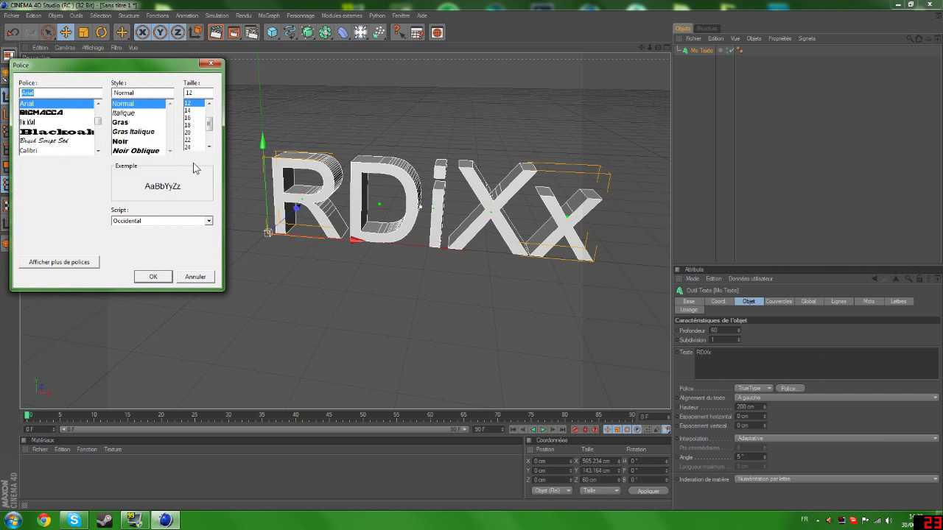
scroll(71, 130, down, 10)
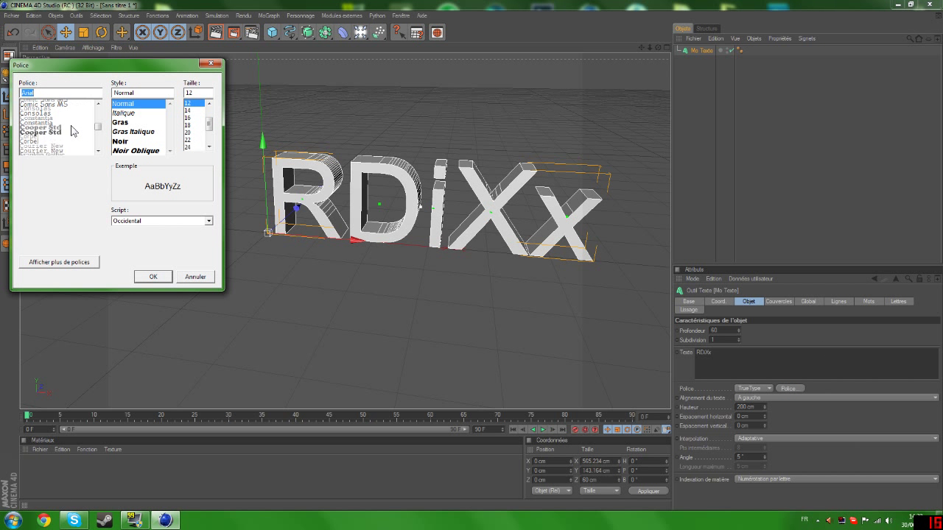
scroll(71, 130, down, 4)
scroll(71, 130, up, 3)
click(44, 122)
click(158, 279)
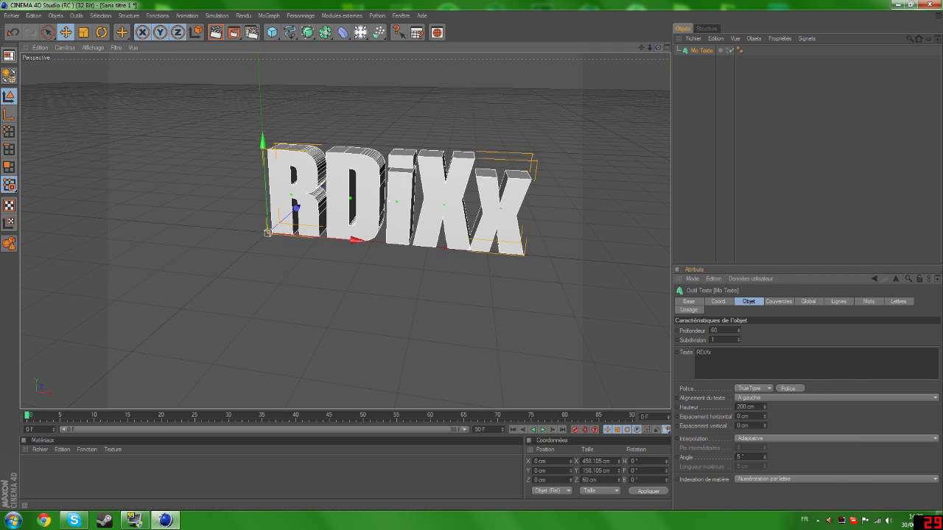
- Set the horizontal spacing between the RDiXx letters to 7 cm
drag(764, 418, 772, 411)
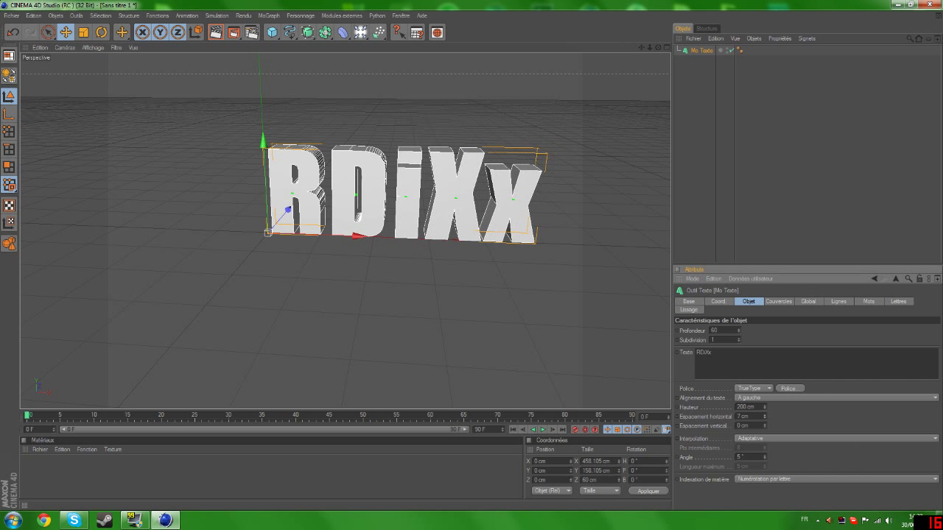
click(803, 230)
drag(642, 50, 577, 50)
mouse_move(658, 48)
mouse_down()
mouse_move(670, 40)
mouse_move(656, 51)
mouse_move(669, 54)
mouse_up()
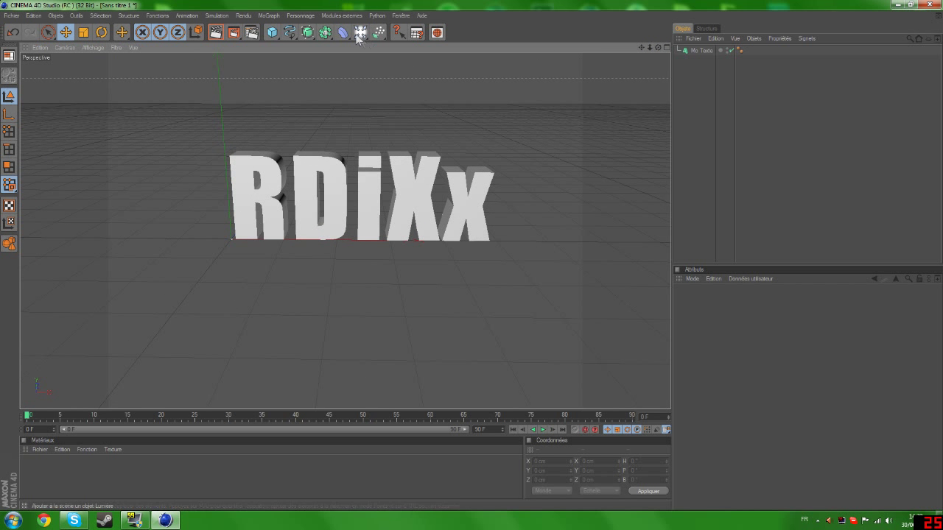
- Add a MoGraph Fracture object and nest the Mo Texte object inside it as a child
click(299, 16)
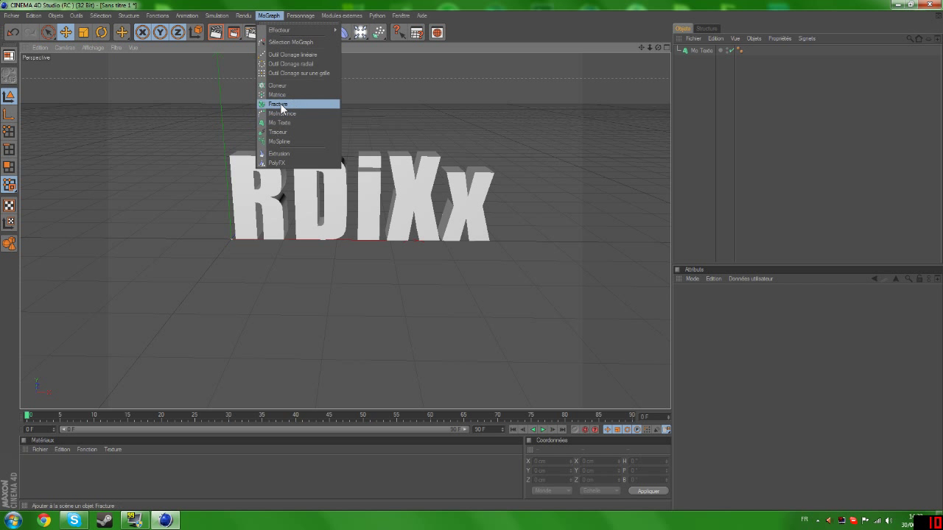
click(277, 103)
click(704, 63)
mouse_move(707, 56)
mouse_down()
mouse_move(712, 81)
mouse_move(701, 52)
mouse_up()
click(700, 50)
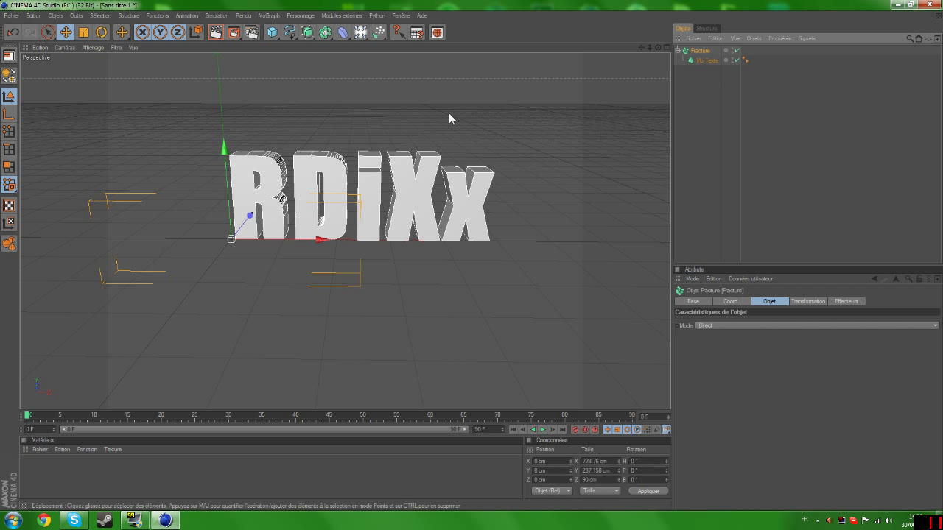
- Break the Mo Texte object into 45 pieces with the Thrausi plugin and close the plugin window
click(707, 61)
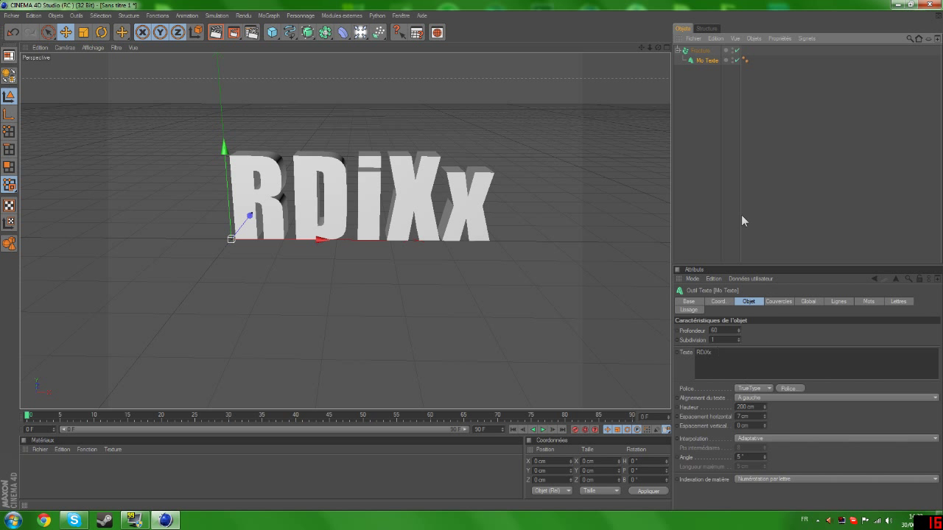
click(707, 49)
click(704, 60)
click(339, 15)
mouse_move(351, 53)
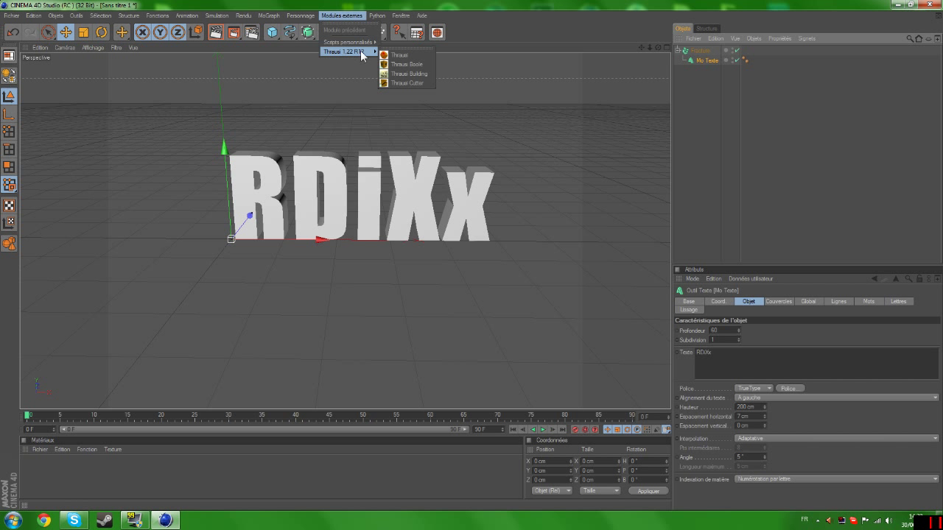
click(411, 55)
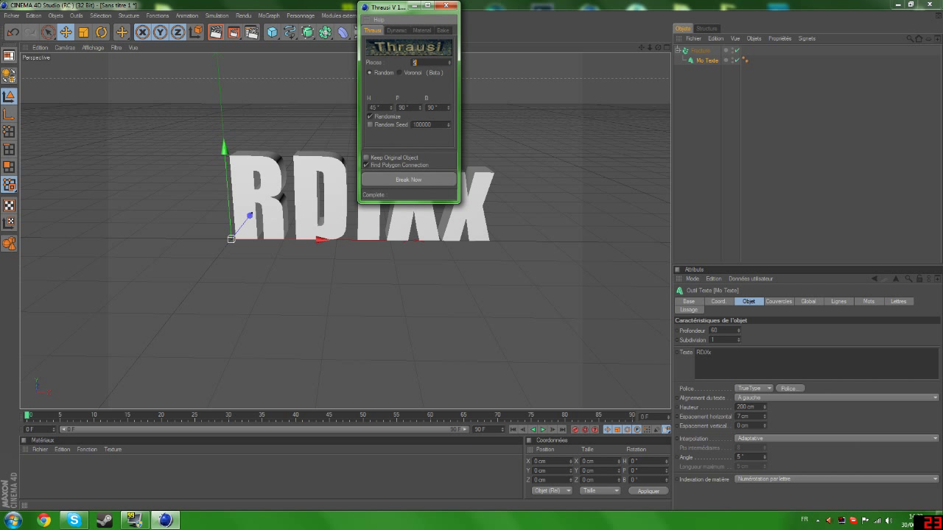
click(424, 176)
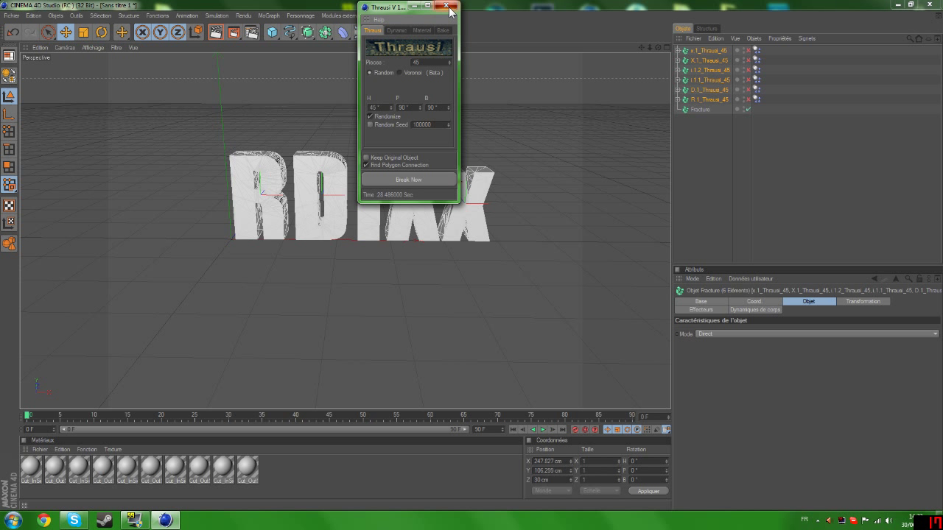
click(447, 6)
click(828, 189)
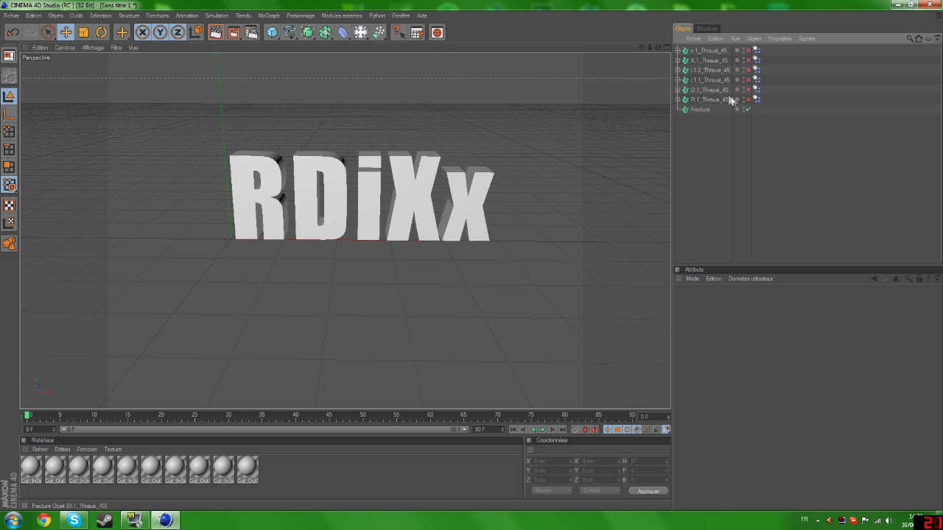
- Nest all six Thrausi letter objects inside the Fracture object as children
click(696, 109)
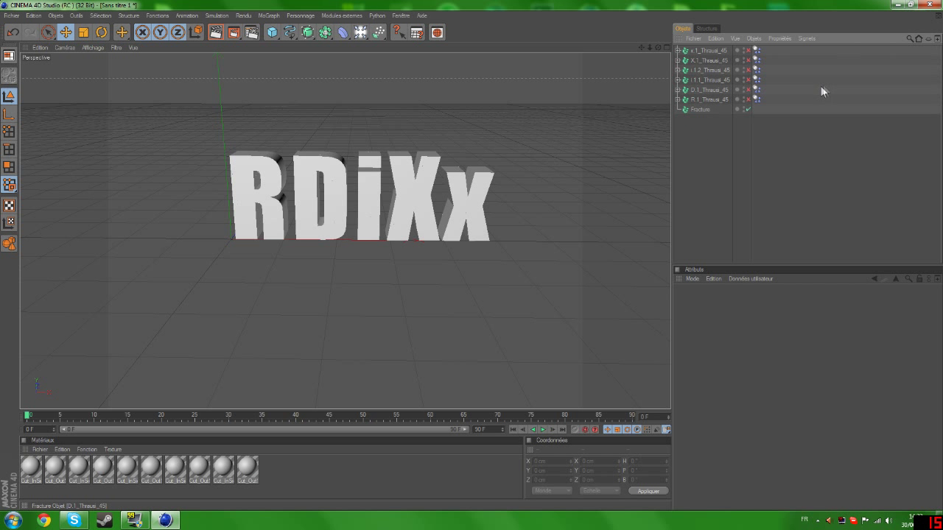
mouse_move(755, 95)
mouse_down()
mouse_move(761, 52)
mouse_move(705, 53)
mouse_up()
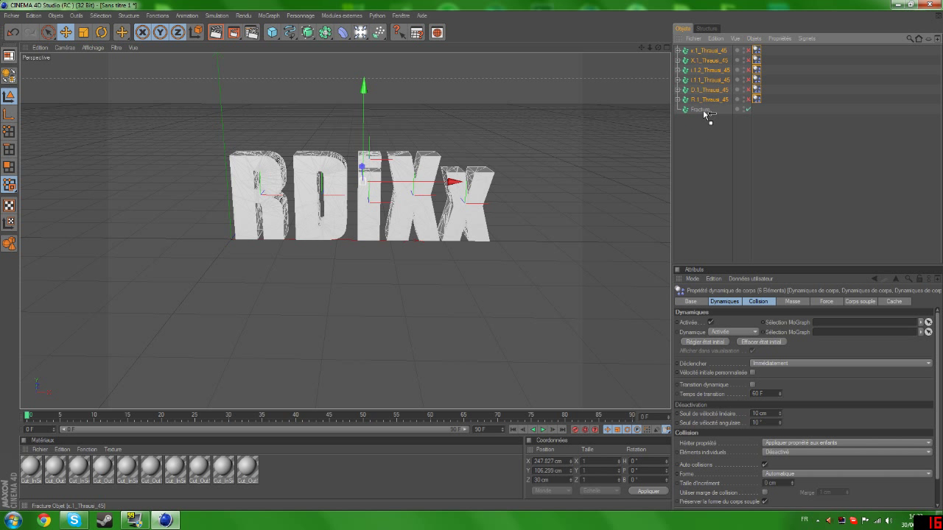
drag(703, 110, 700, 109)
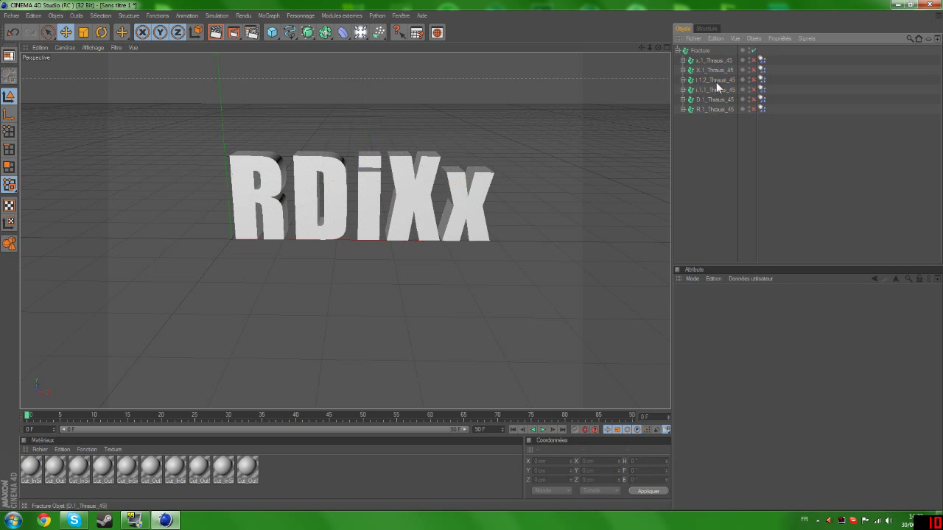
- Remove the six Thrausi parent objects so their pieces sit directly under Fracture, and collapse the hierarchy
drag(723, 161, 700, 58)
click(736, 171)
drag(722, 154, 712, 65)
right_click(713, 62)
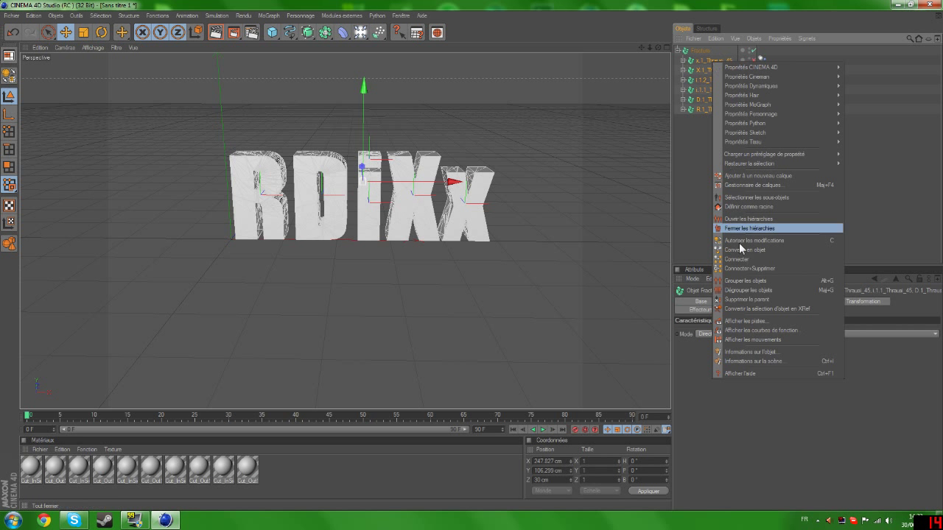
click(742, 299)
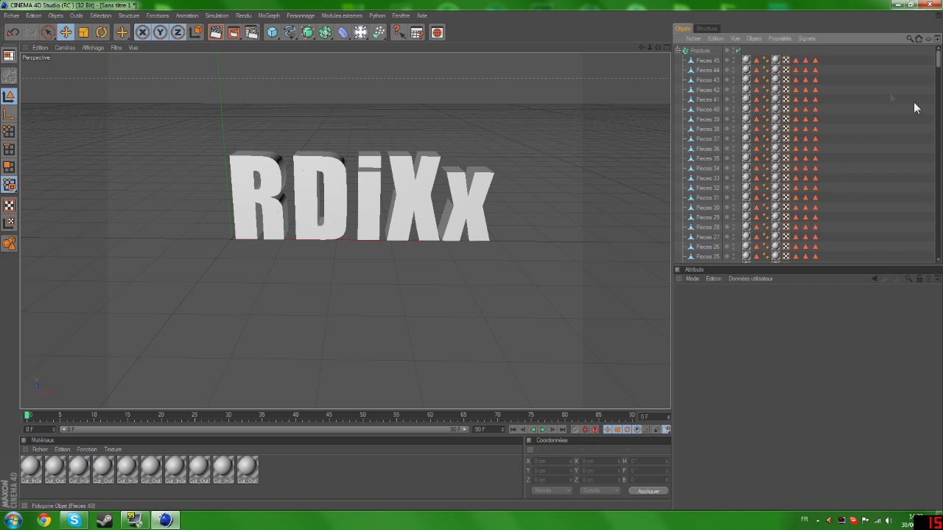
click(678, 49)
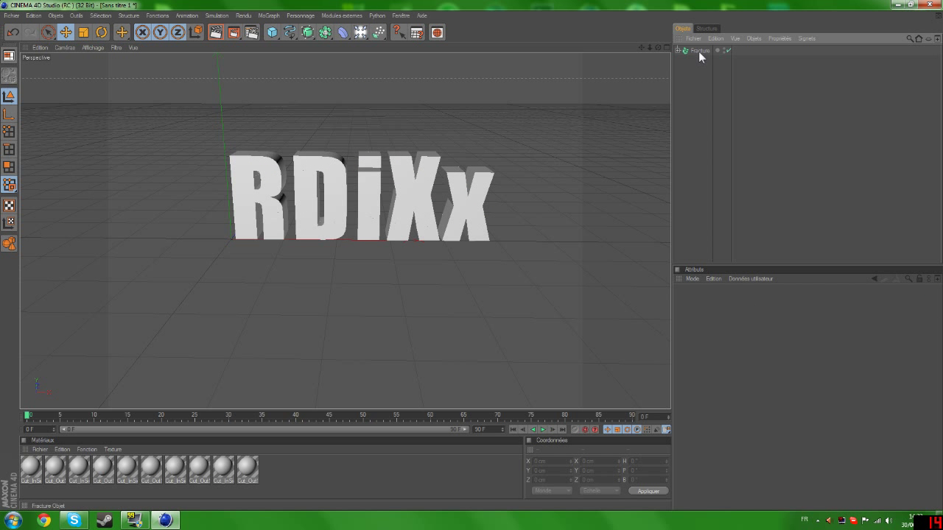
click(698, 52)
click(679, 50)
click(676, 50)
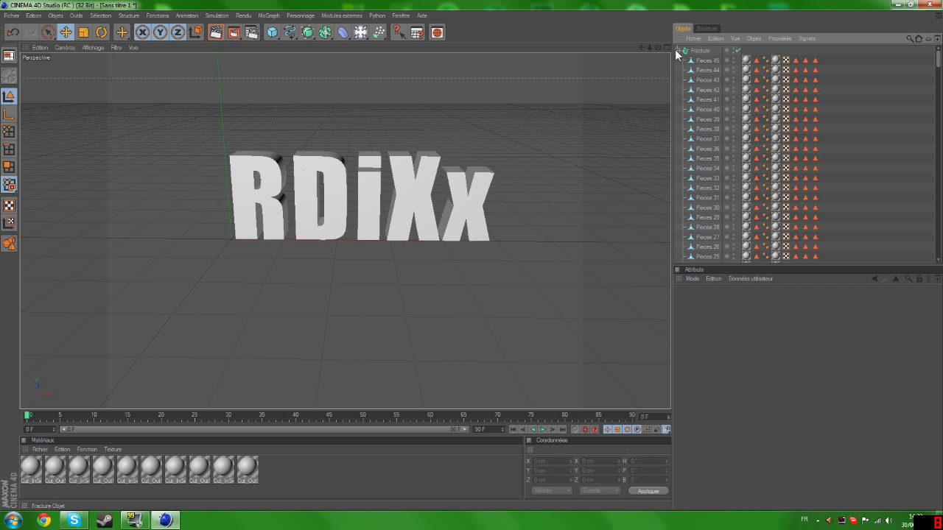
click(677, 50)
click(677, 50)
click(677, 50)
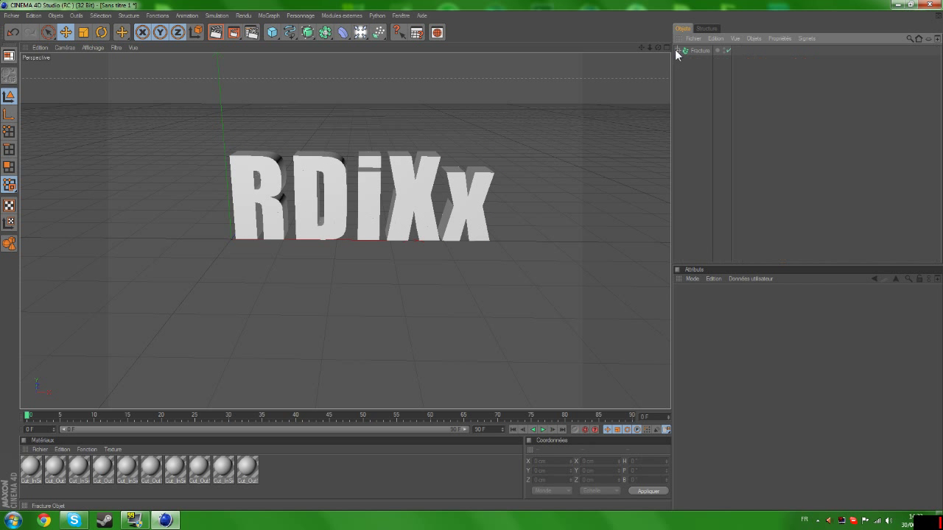
- Set the Fracture object's transformation scale to 0.8 on the Y and Z axes
click(701, 51)
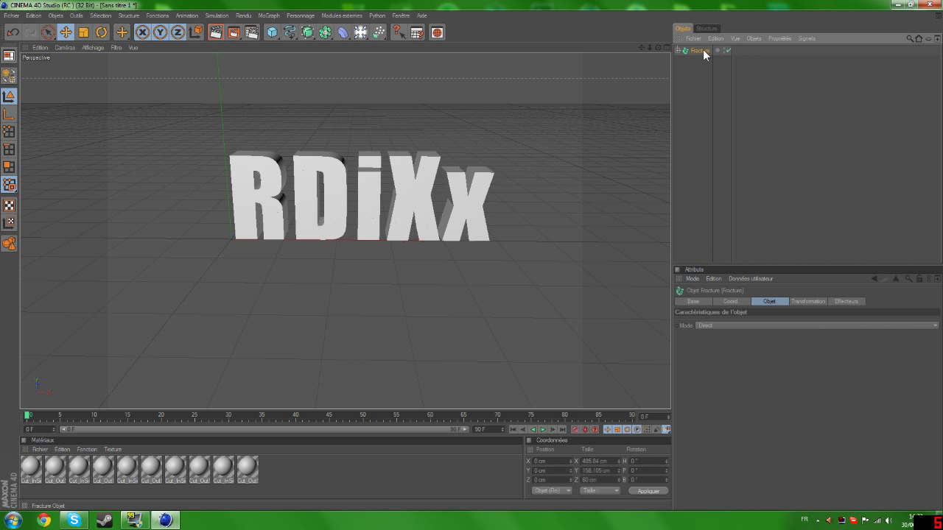
click(812, 302)
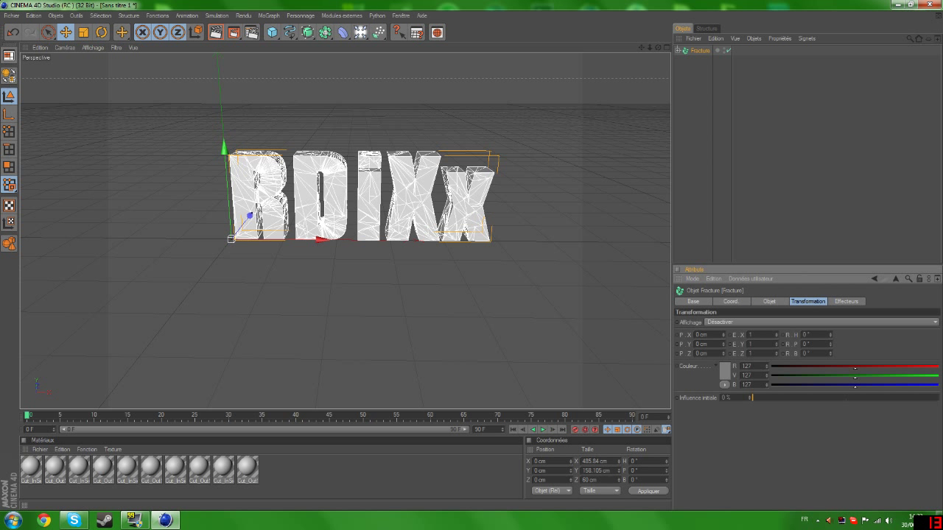
text(0.80.)
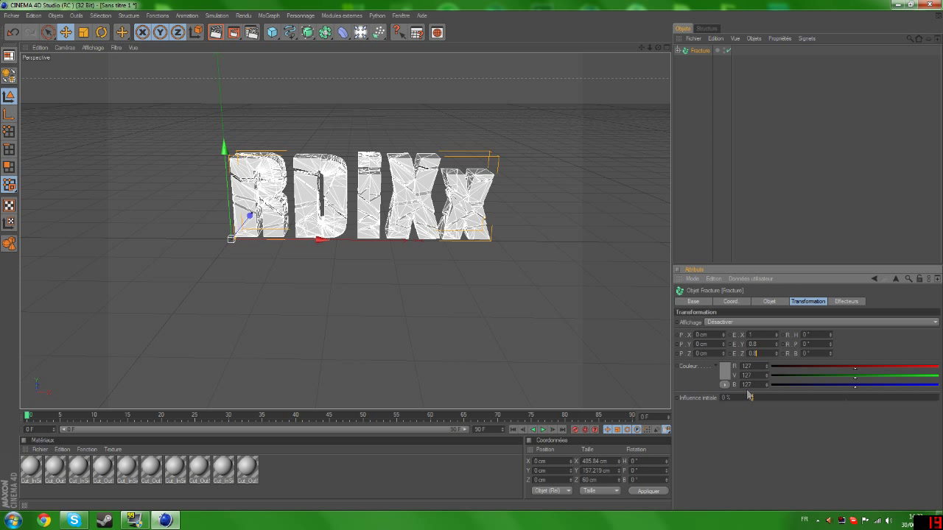
mouse_move(656, 50)
mouse_down()
mouse_move(657, 40)
mouse_move(656, 55)
mouse_up()
- Try a transformation scale of 0.8 on the Fracture object's X axis
click(699, 50)
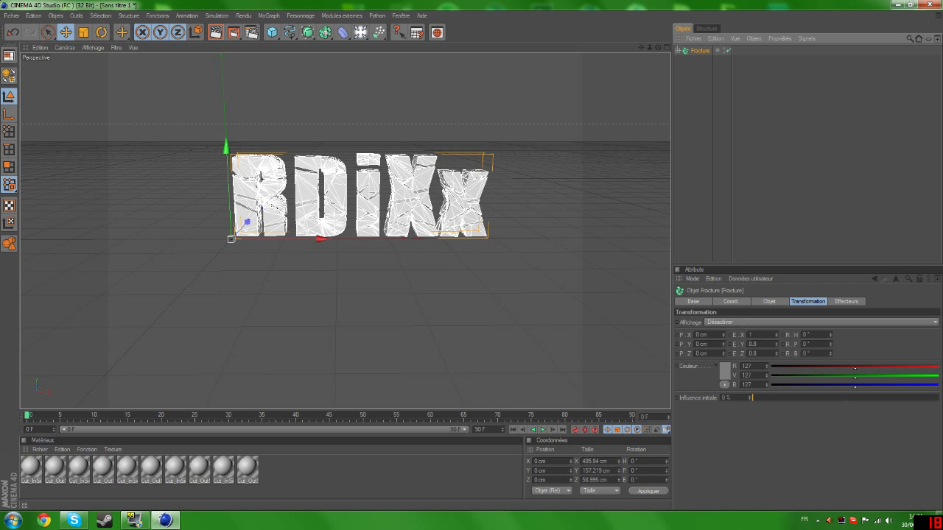
drag(754, 334, 730, 333)
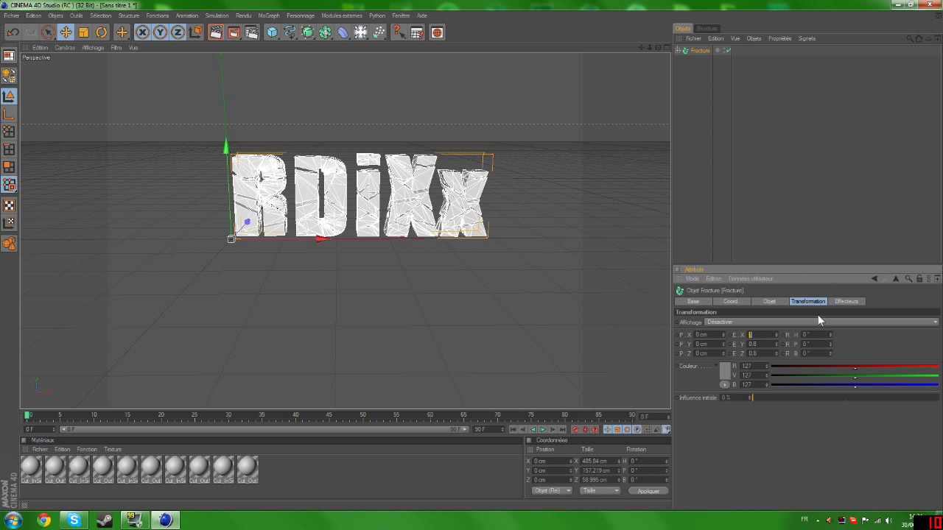
click(758, 189)
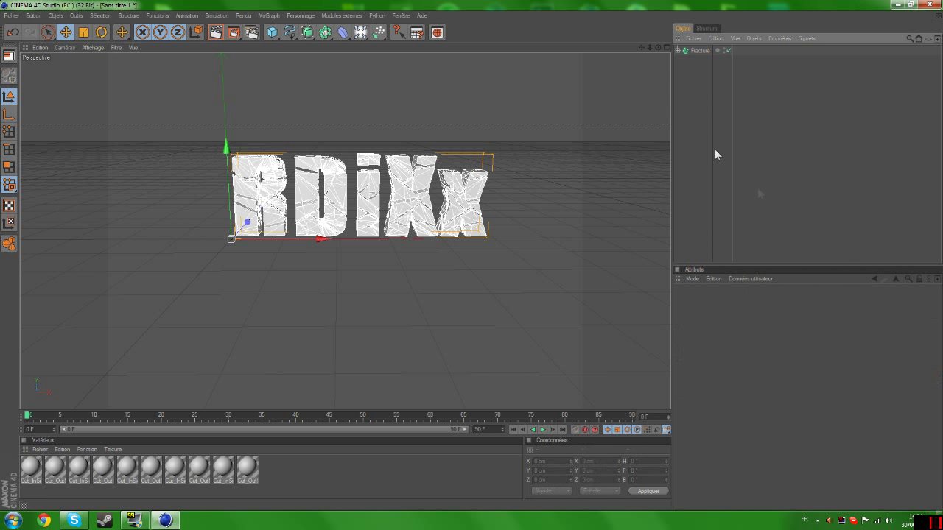
drag(658, 47, 674, 58)
click(700, 50)
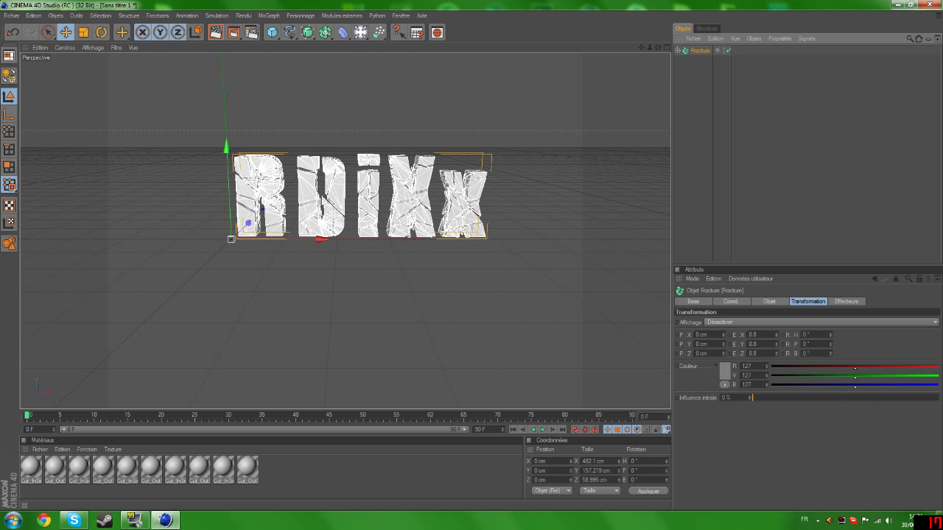
- Restore the Fracture object's transformation scale on the X axis to 1
drag(759, 335, 749, 335)
text(1)
key(Return)
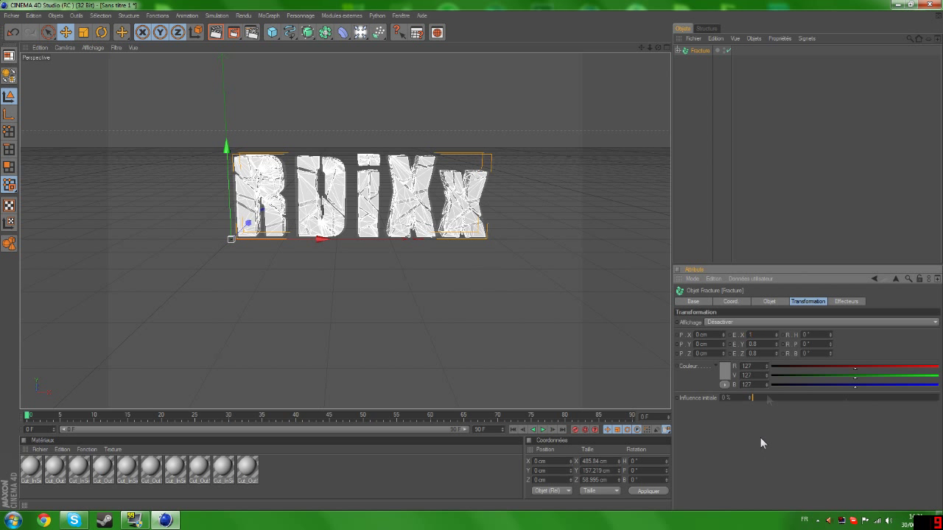
text(0.7)
key(Return)
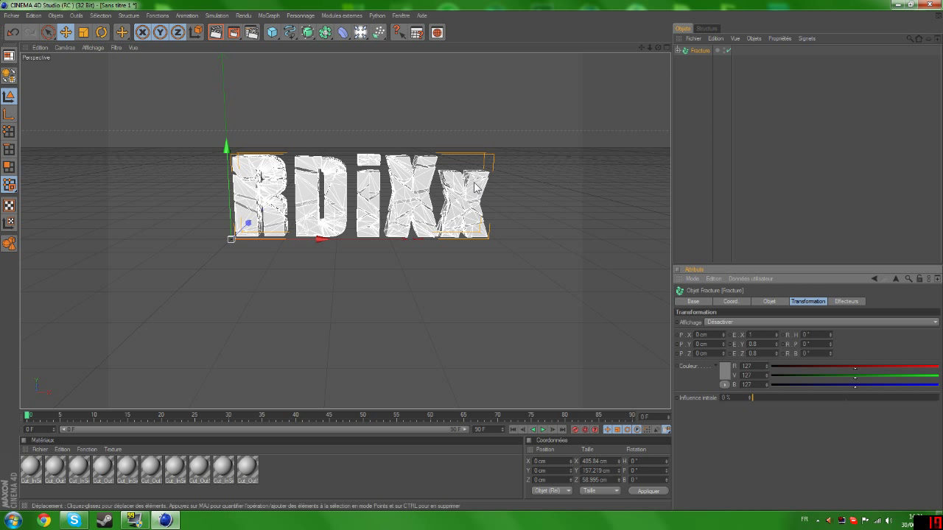
click(704, 136)
drag(280, 483, 20, 462)
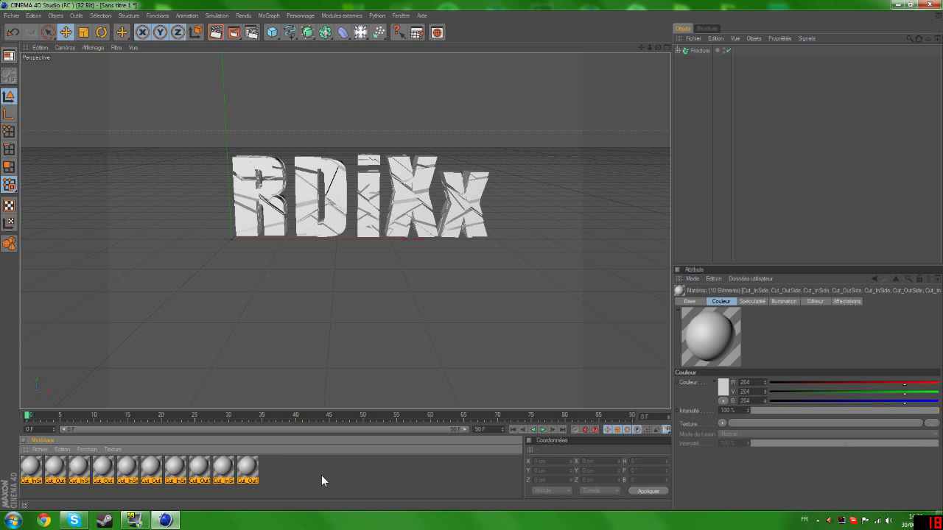
click(322, 479)
click(29, 473)
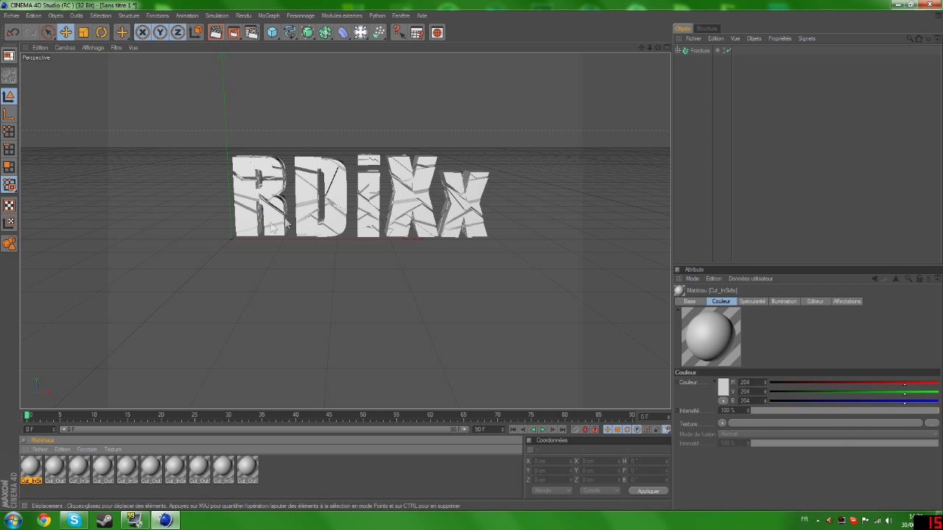
click(65, 472)
drag(300, 478, 65, 467)
click(288, 481)
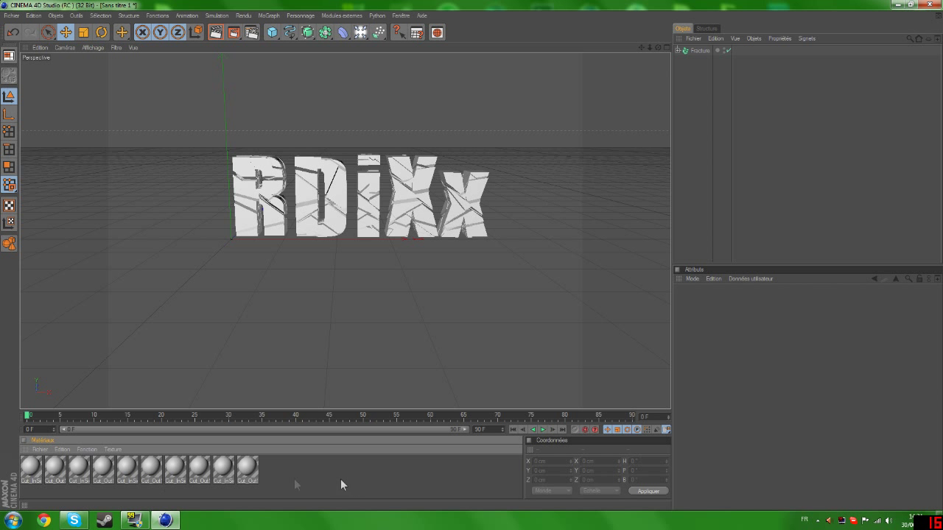
- Change the colour of the first Cut_InSide material to pure red (255, 0, 0)
double_click(30, 471)
drag(431, 101, 274, 122)
click(457, 64)
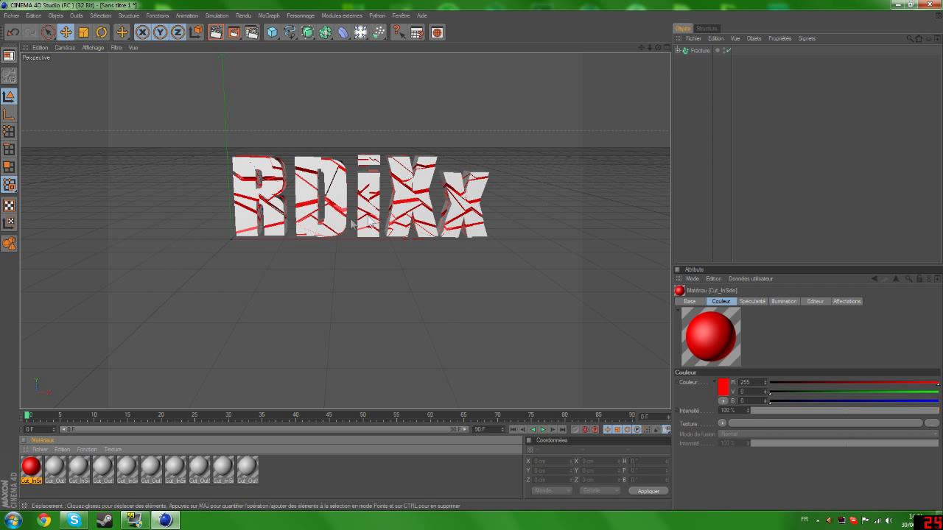
- Add a Fresnel texture to the reflection channel of the first Cut_OutSide material
double_click(54, 467)
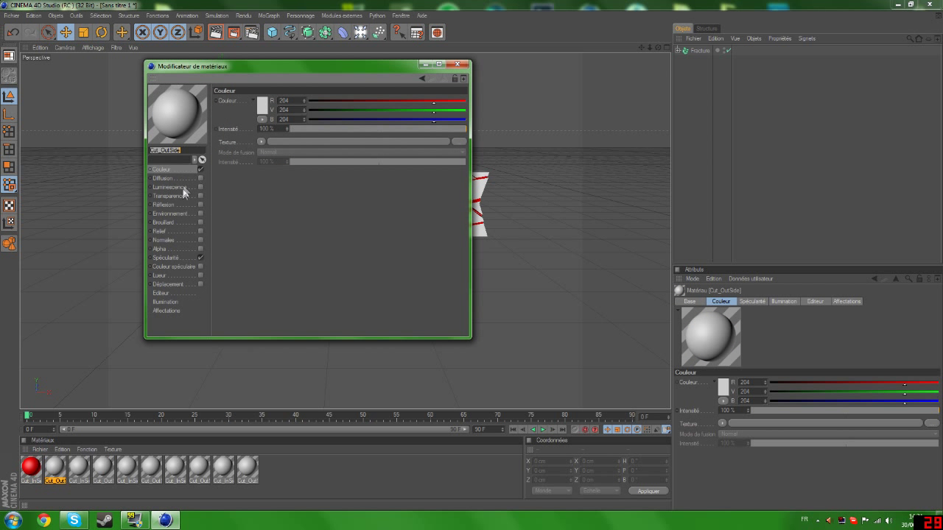
click(181, 205)
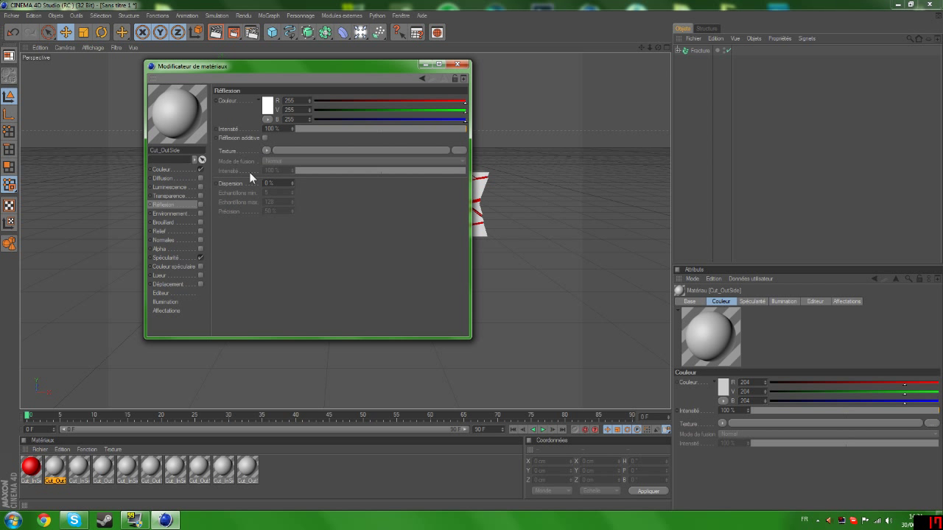
click(267, 151)
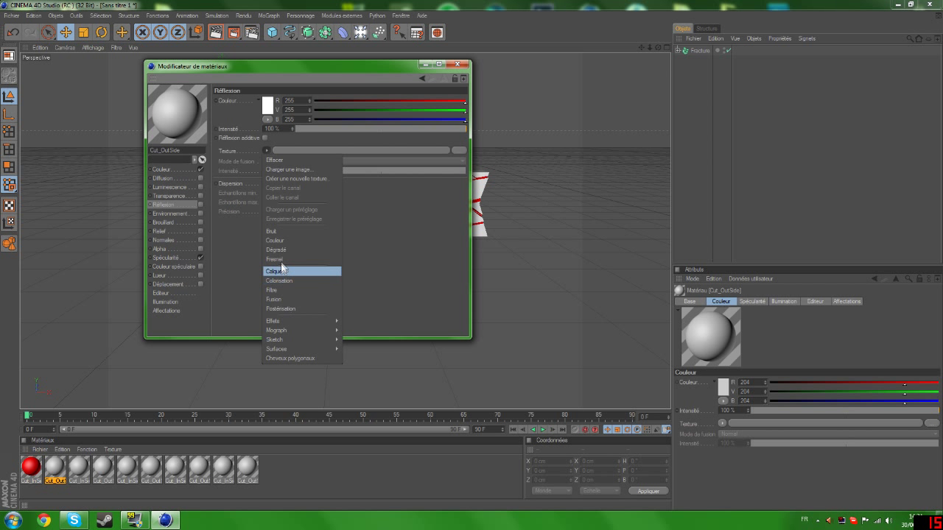
click(280, 260)
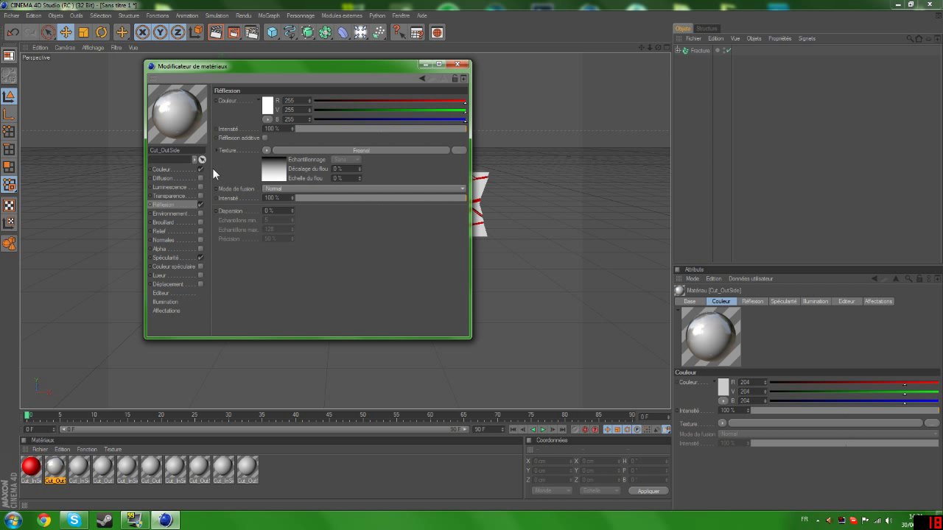
- Set the first Cut_OutSide material's colour to grey (109, 109, 109) and preview-render the perspective view
click(185, 171)
click(260, 109)
drag(199, 79, 203, 99)
click(241, 156)
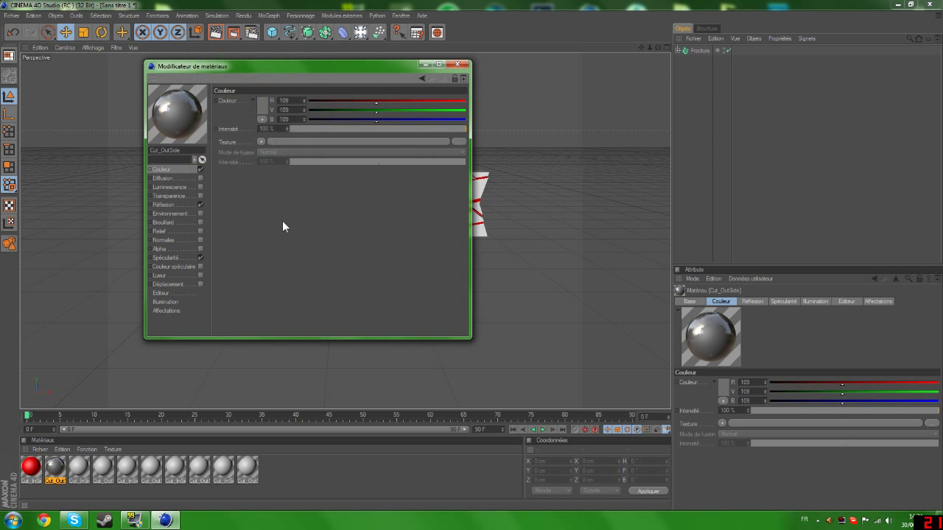
click(457, 65)
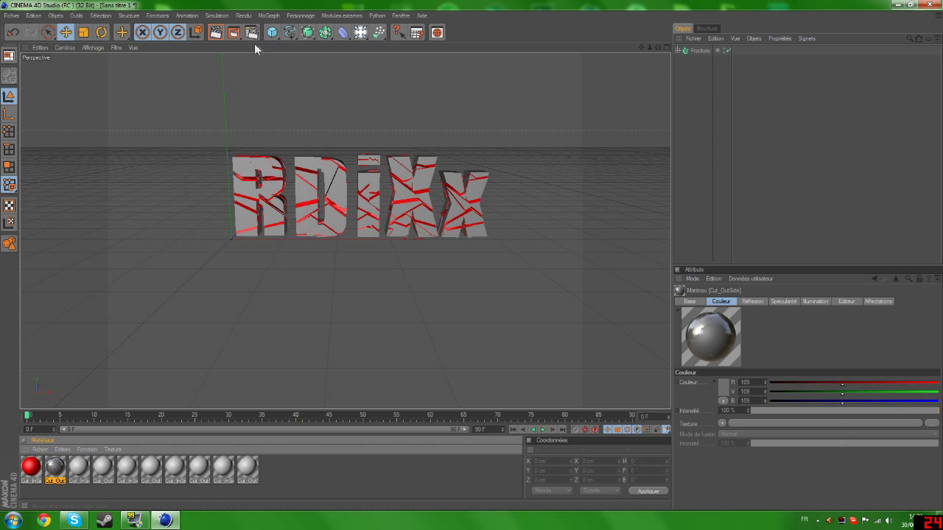
key(ctrl+r)
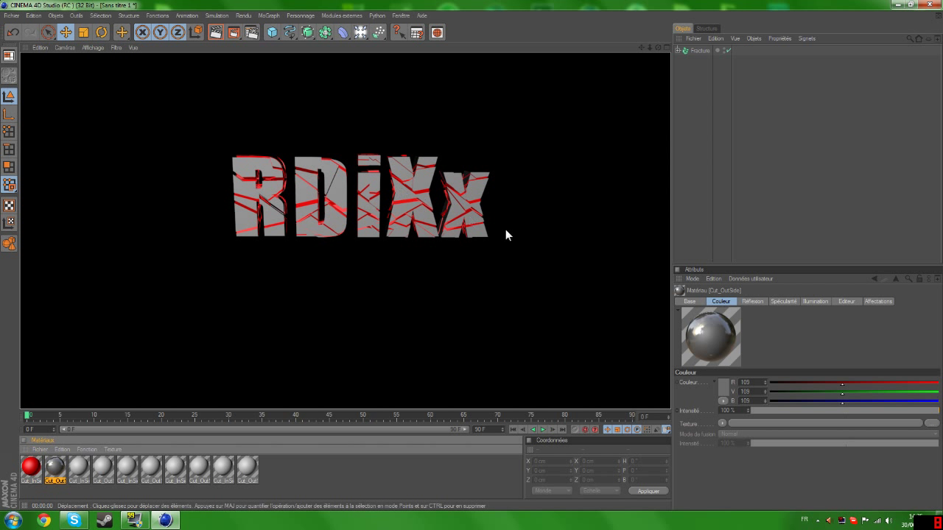
click(808, 161)
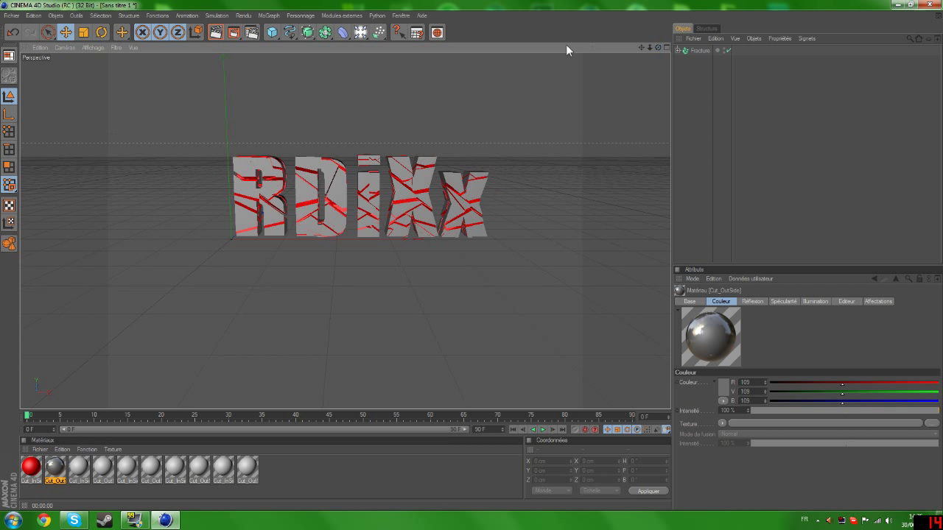
- Add a floor object (Sol) to the scene beneath the fractured text
drag(360, 32, 492, 117)
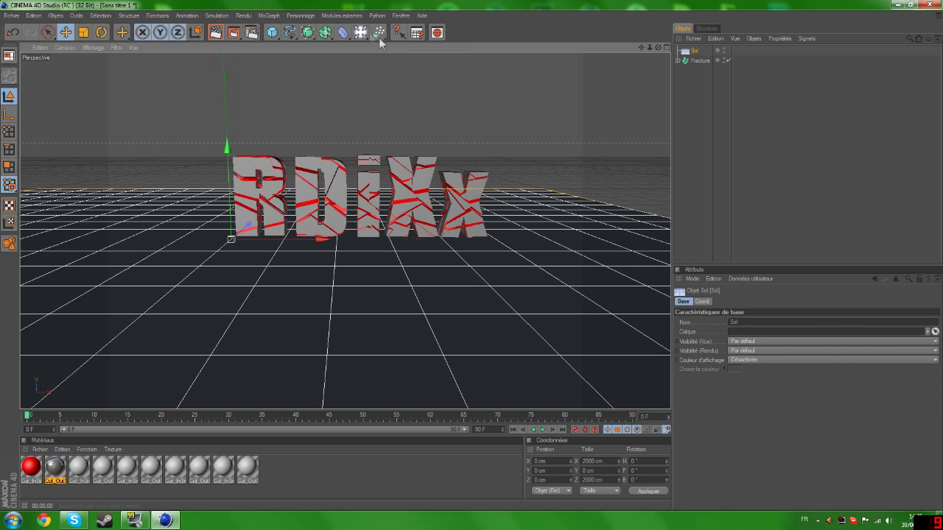
- Add an omni light above and in front of the text at about X 256, Y 252, Z -314 cm
drag(360, 33, 394, 40)
drag(319, 239, 449, 239)
drag(362, 150, 363, 8)
middle_click(538, 98)
drag(564, 99, 563, 166)
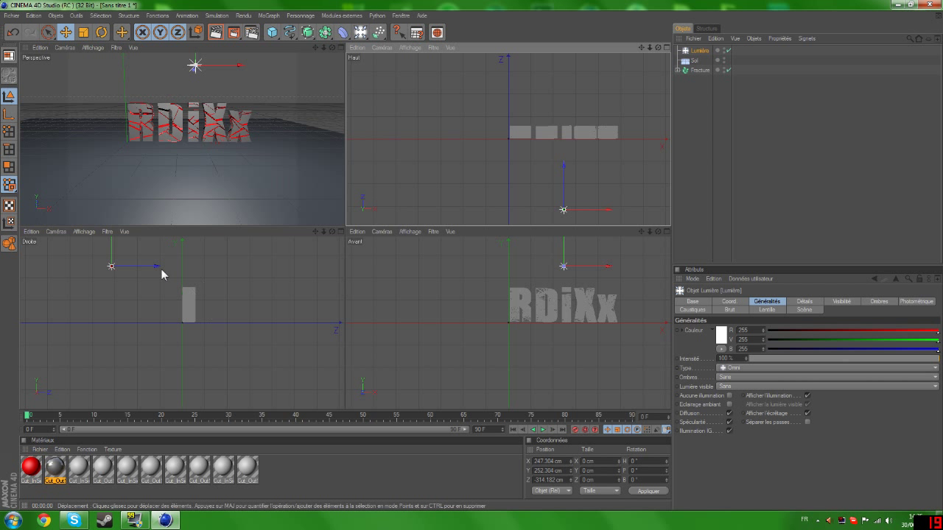
drag(610, 271, 613, 270)
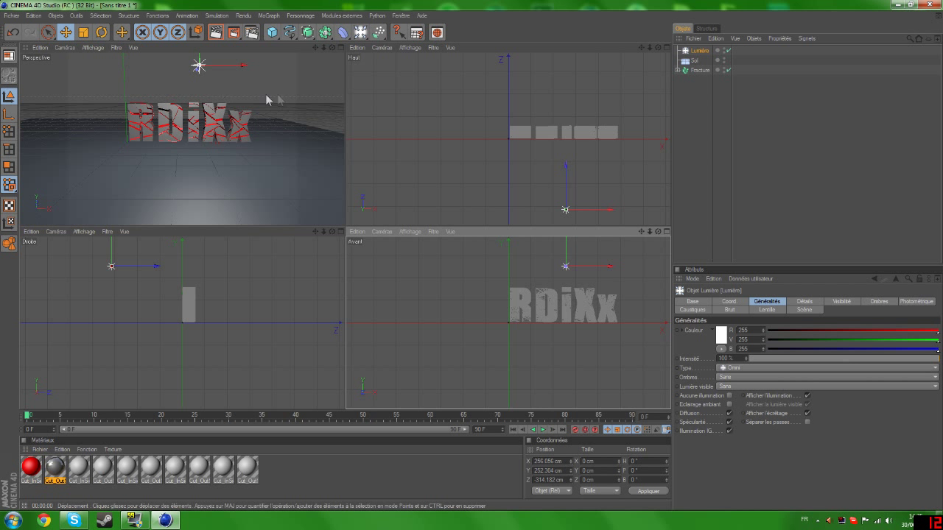
- Preview-render the lit text in the enlarged perspective view
middle_click(250, 98)
click(215, 31)
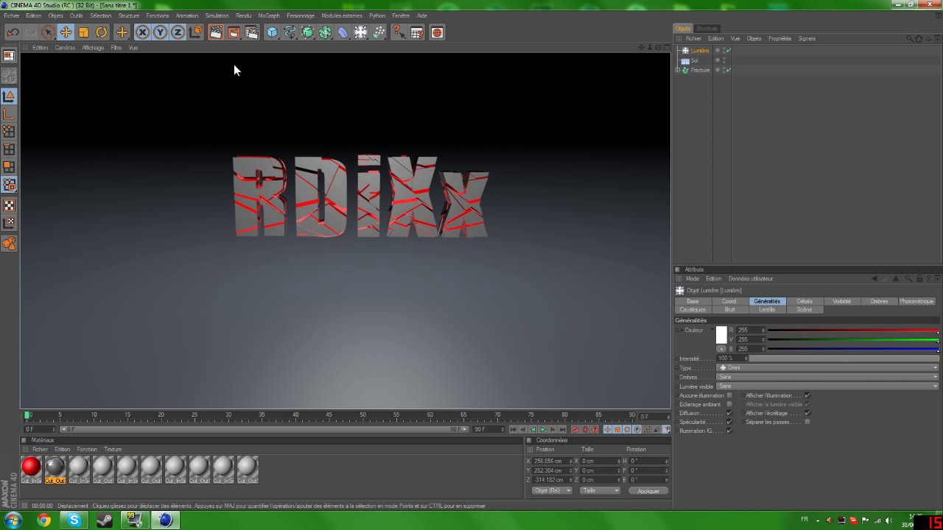
click(818, 182)
- Set the light's shadows to Adaptatives and preview-render the perspective view
click(697, 50)
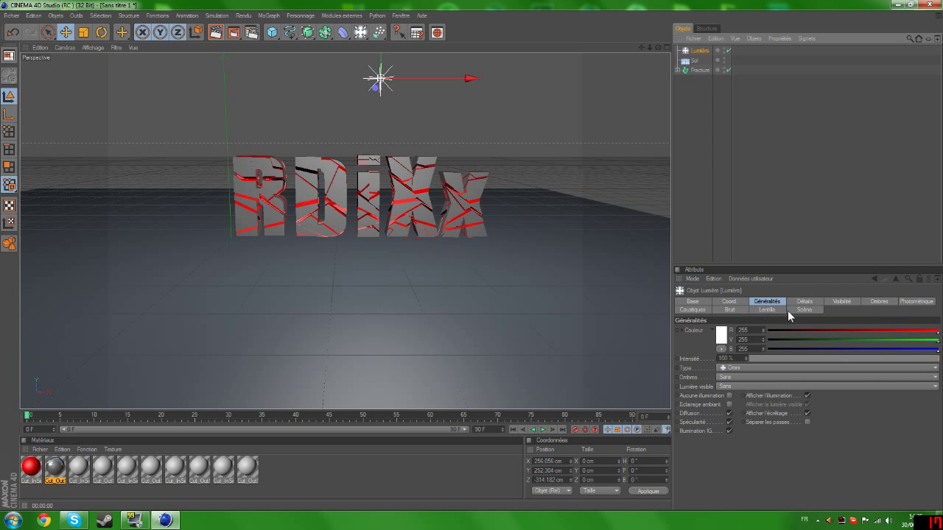
click(878, 302)
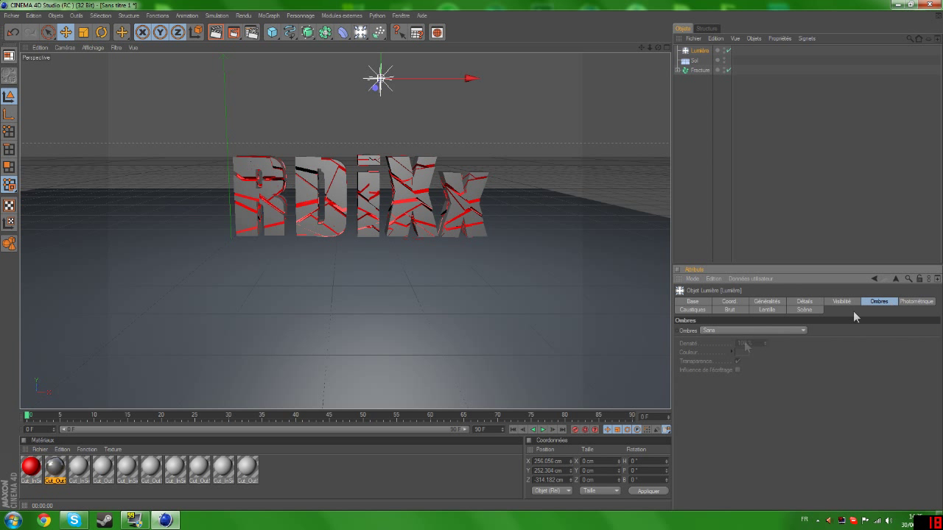
click(723, 331)
click(725, 369)
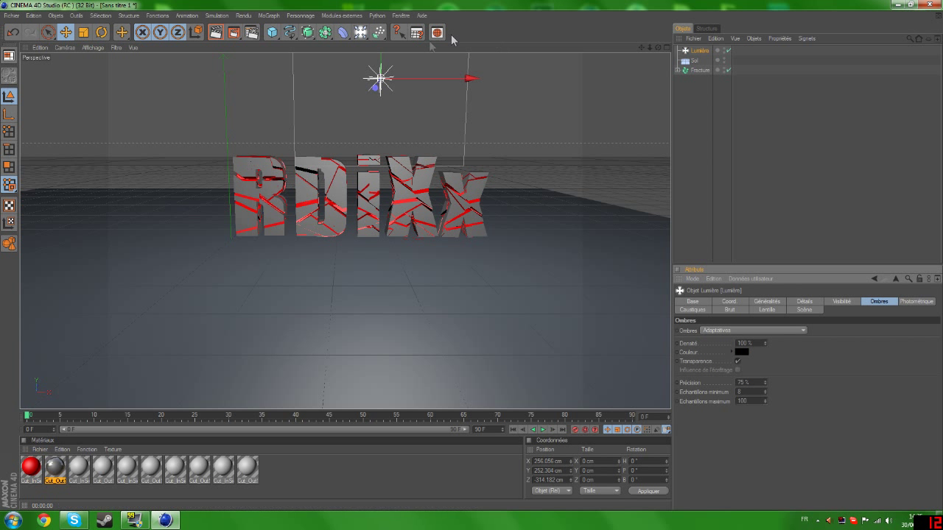
click(214, 32)
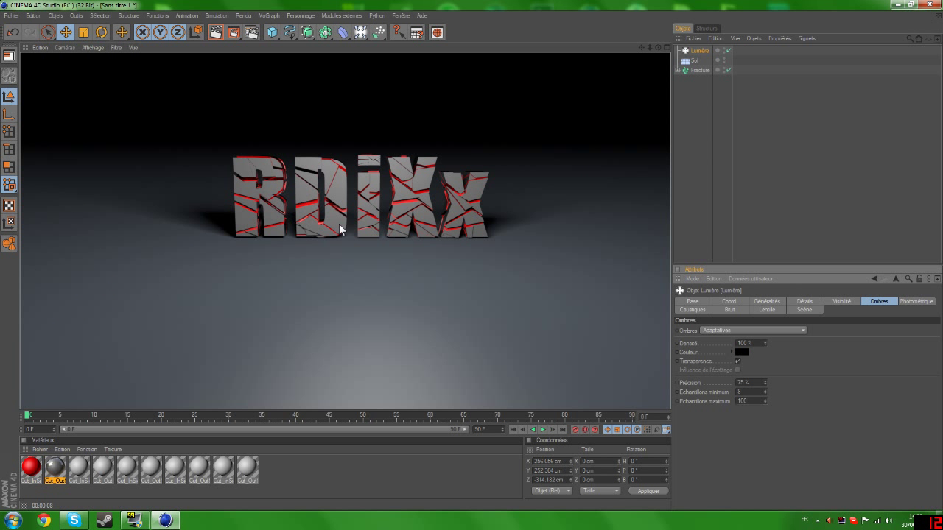
click(784, 158)
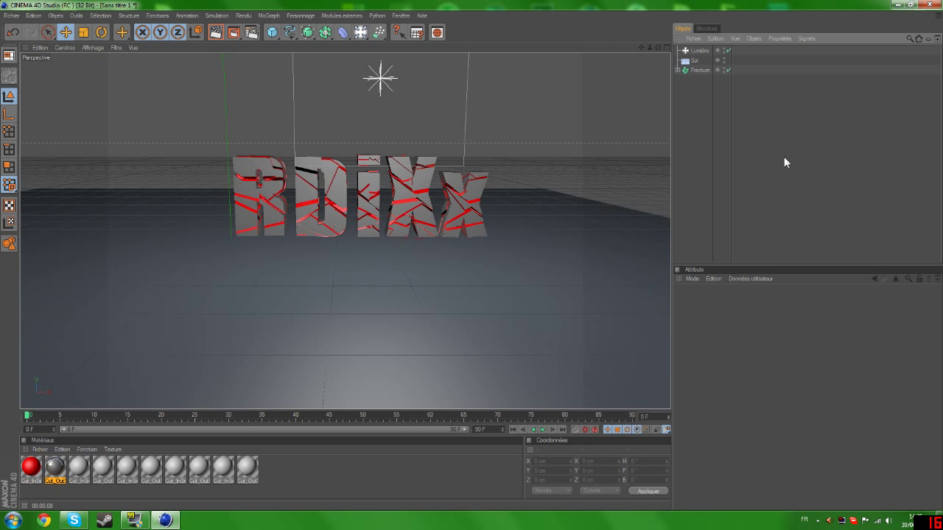
- Set the light's shadow type back to Sans
click(698, 53)
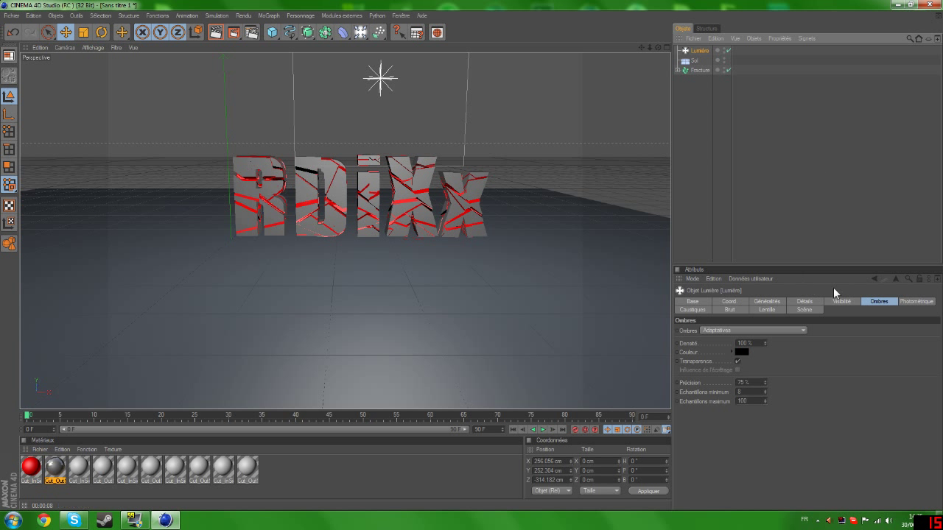
click(751, 330)
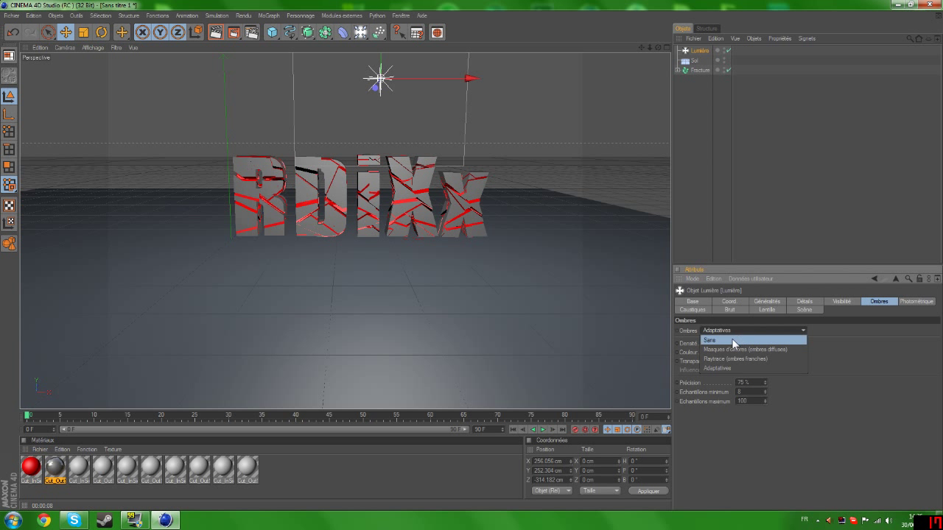
click(807, 233)
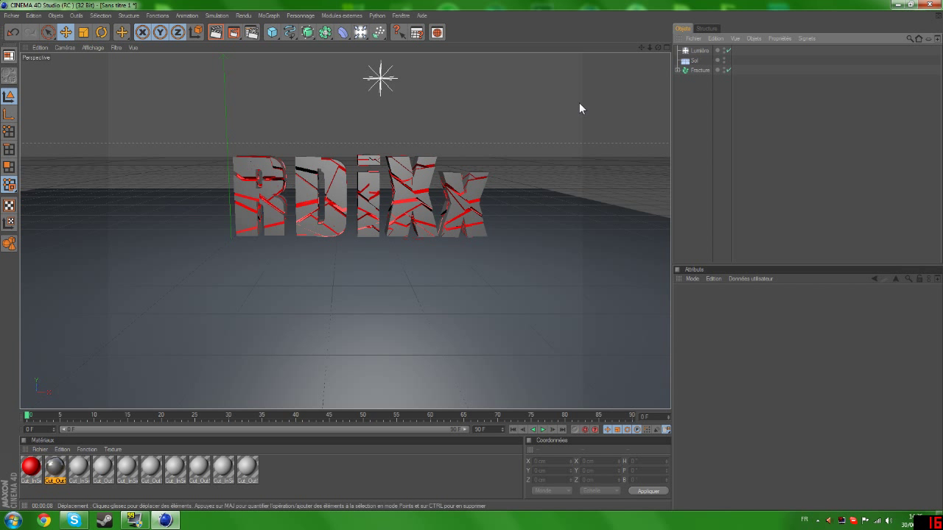
- Set the render output size to the 1920 x 1200 screen preset with its height changed to 1080
click(251, 32)
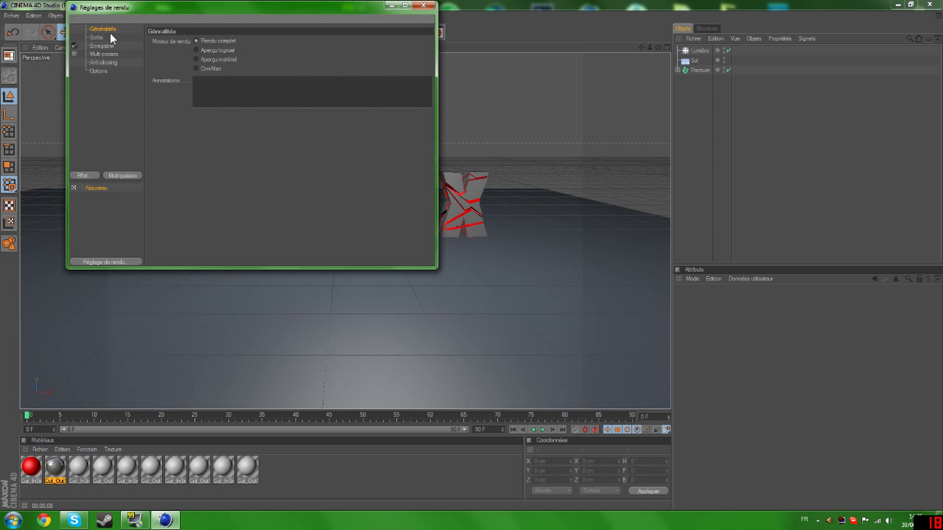
click(110, 37)
click(158, 41)
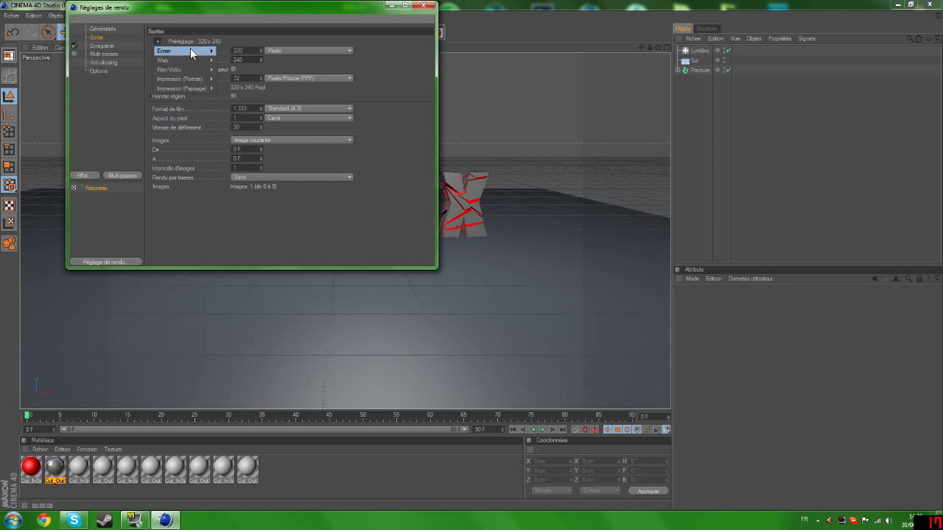
mouse_move(199, 53)
click(243, 136)
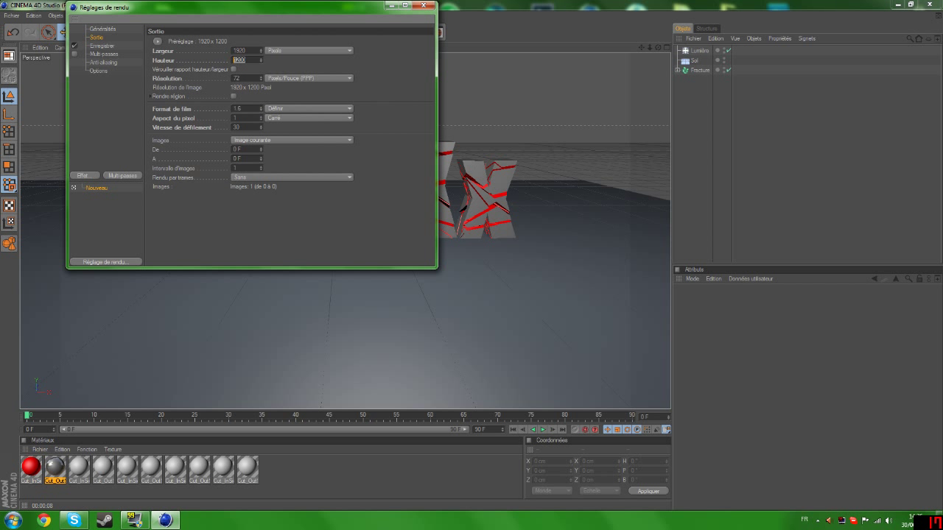
text(1080)
click(378, 80)
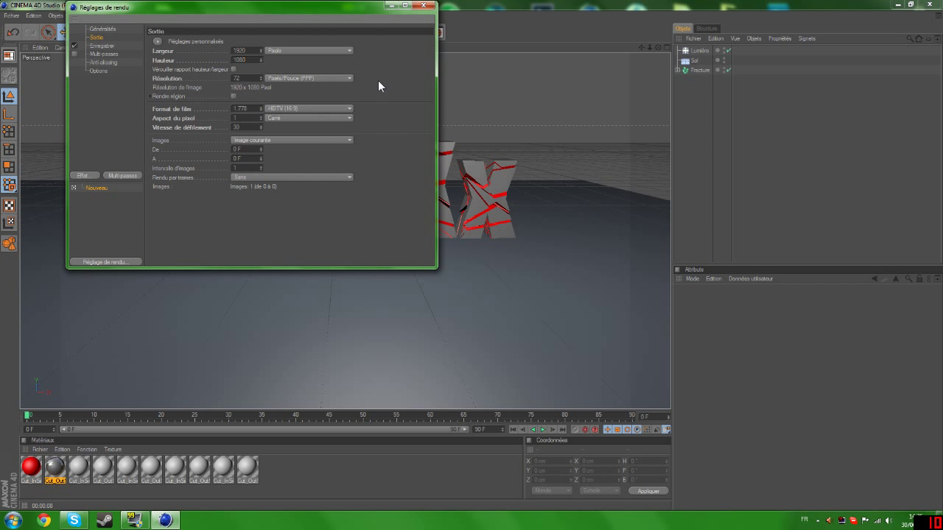
- Set the file format of the saved render to PNG
click(91, 44)
click(249, 67)
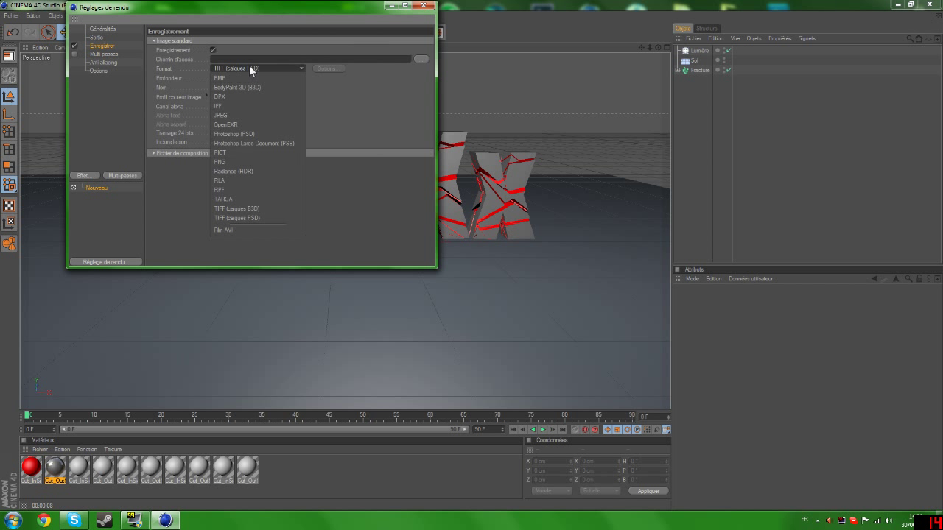
click(237, 161)
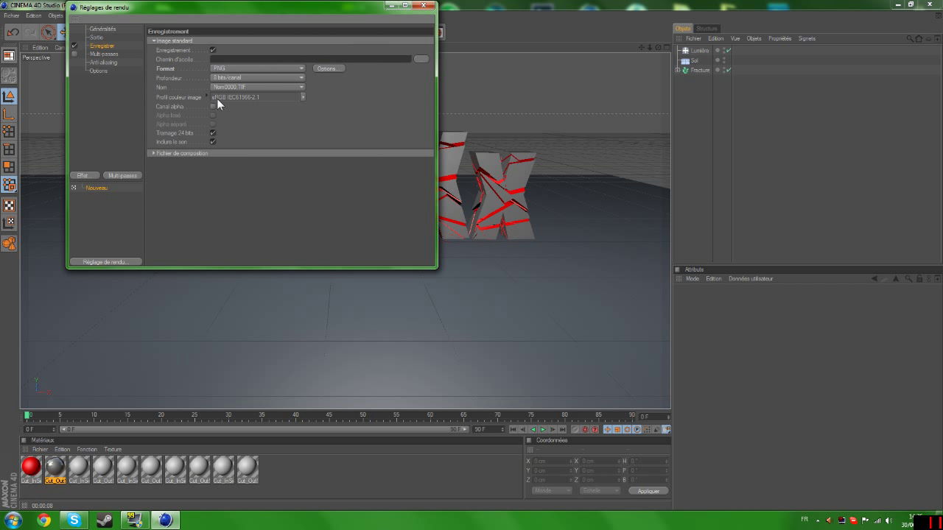
click(104, 54)
click(104, 62)
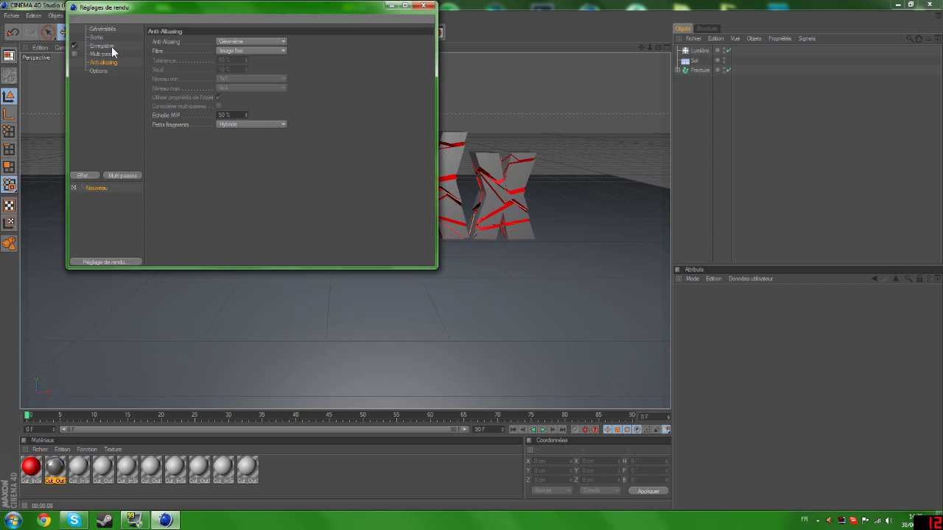
click(111, 47)
- Set the render anti-aliasing to Au mieux with the Image fixe filter and a minimum level of 2x2
click(104, 62)
click(254, 42)
click(240, 68)
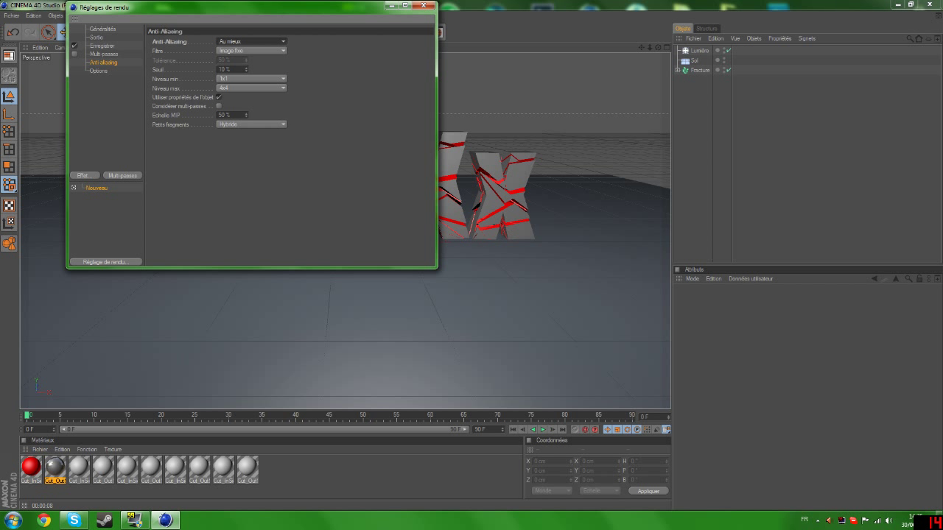
click(255, 51)
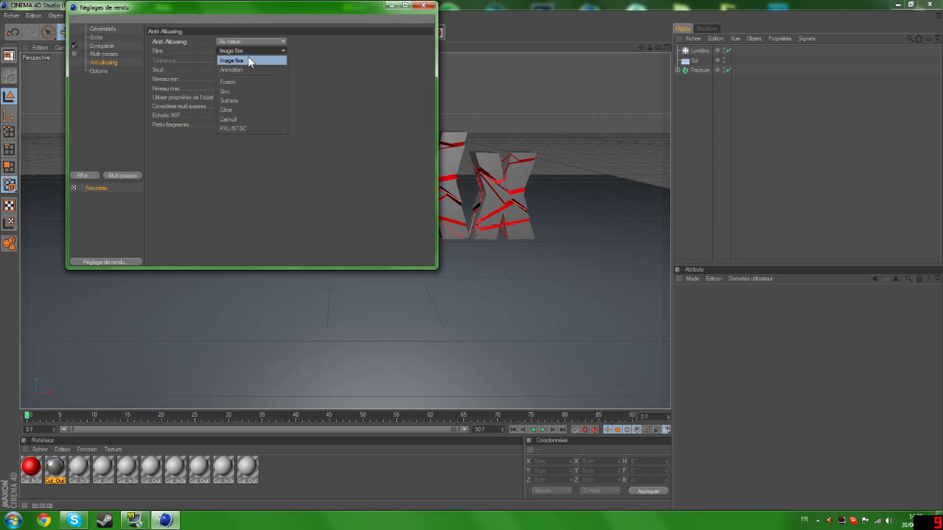
click(248, 60)
click(247, 78)
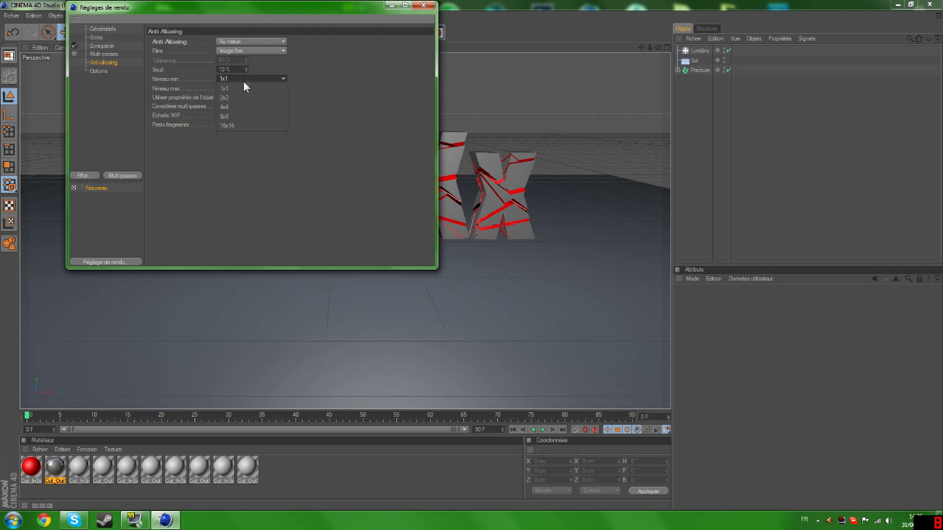
click(236, 94)
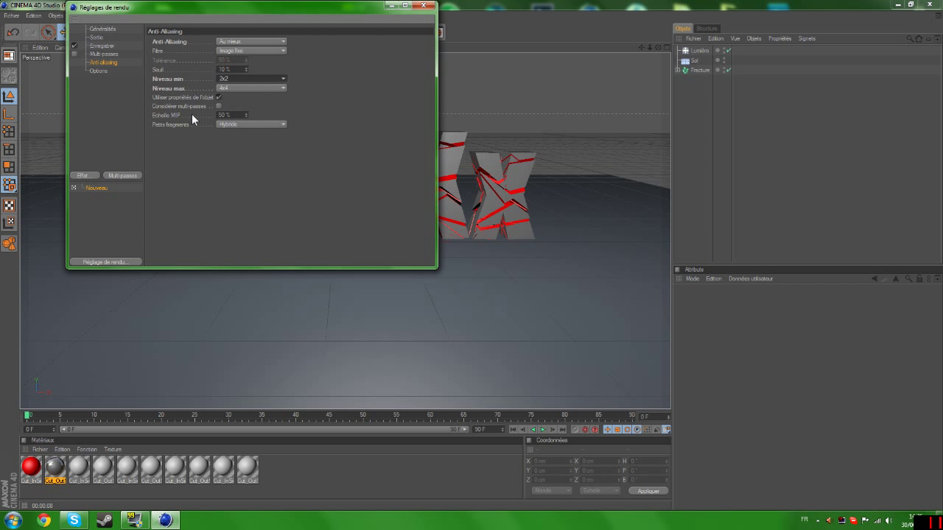
click(98, 71)
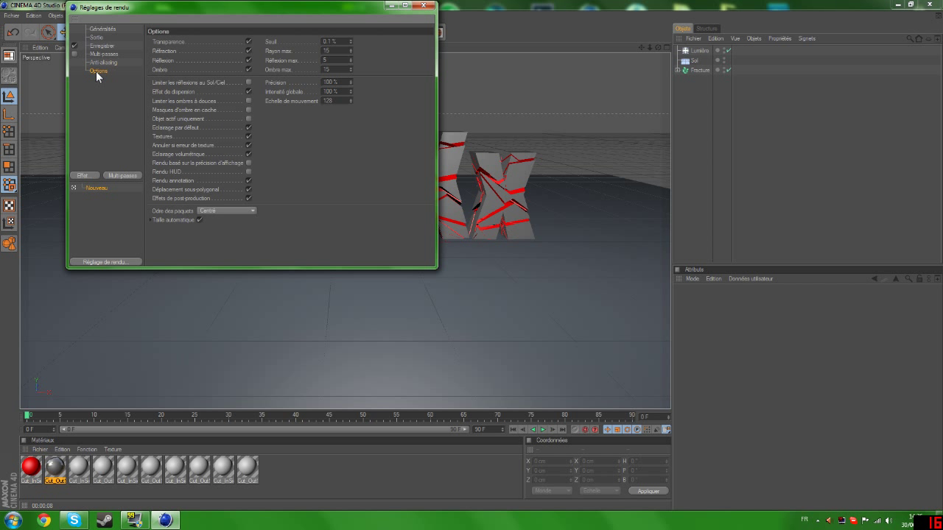
click(103, 62)
- Add the Illumination globale effect to the render settings and show its general parameters
click(89, 177)
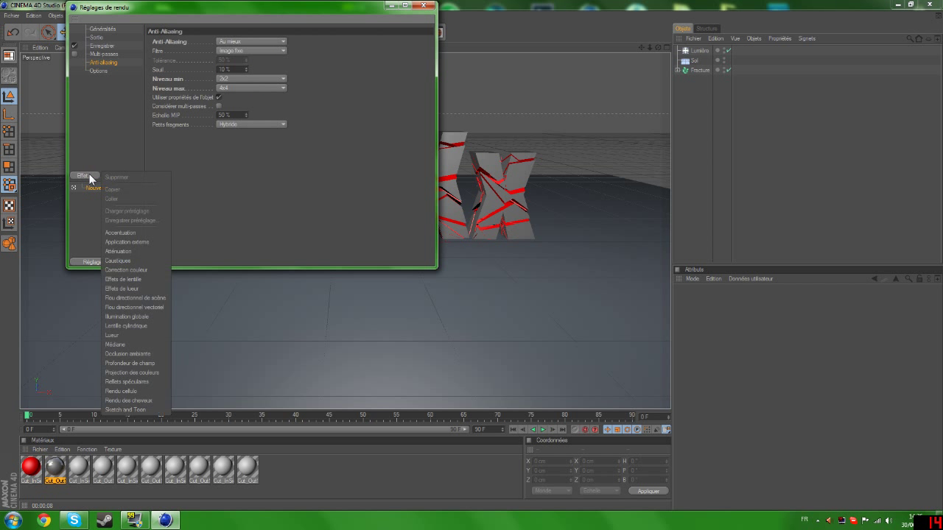
click(148, 315)
click(298, 42)
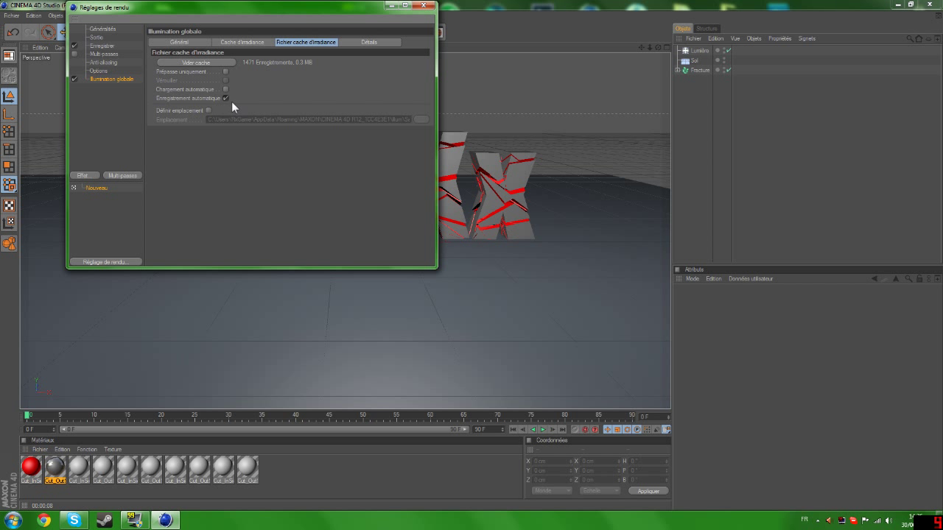
click(183, 43)
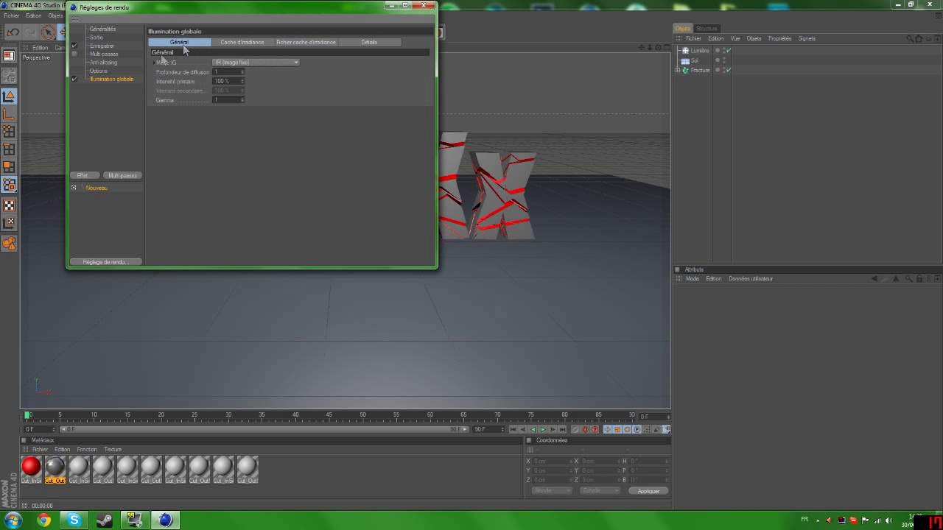
- Add the Occlusion ambiante effect to the render settings alongside global illumination
click(99, 176)
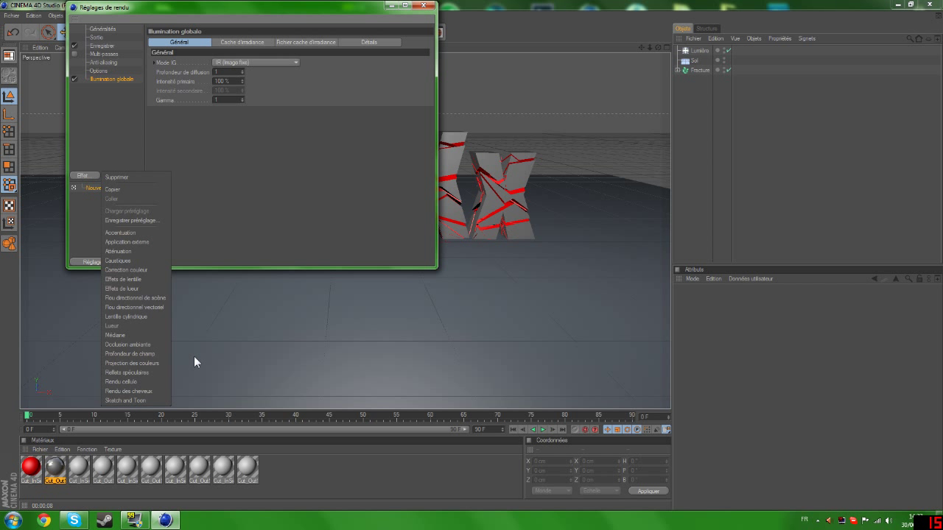
click(153, 344)
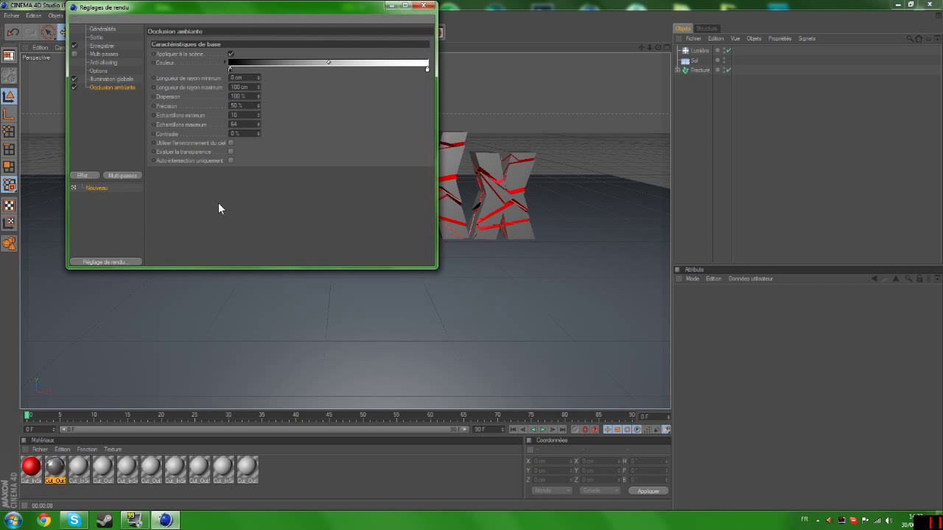
click(114, 79)
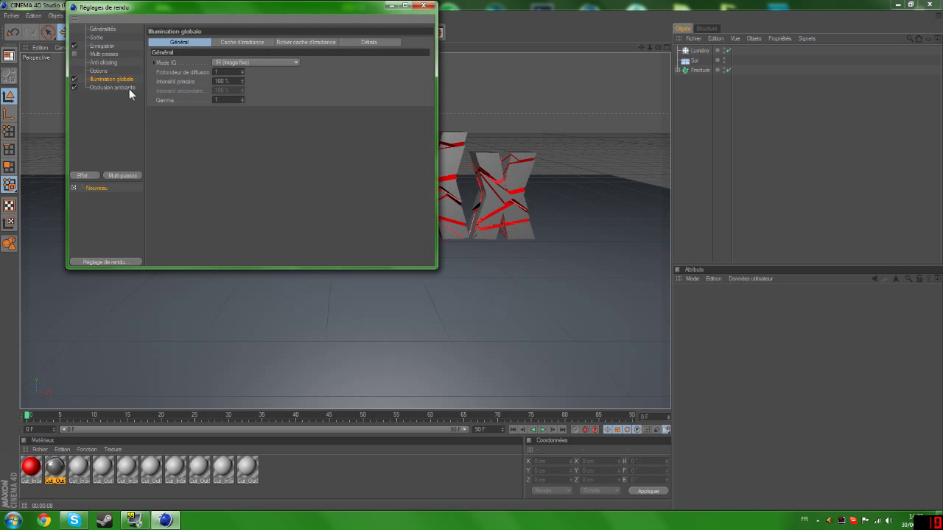
click(121, 89)
click(124, 78)
click(119, 86)
click(121, 79)
click(119, 86)
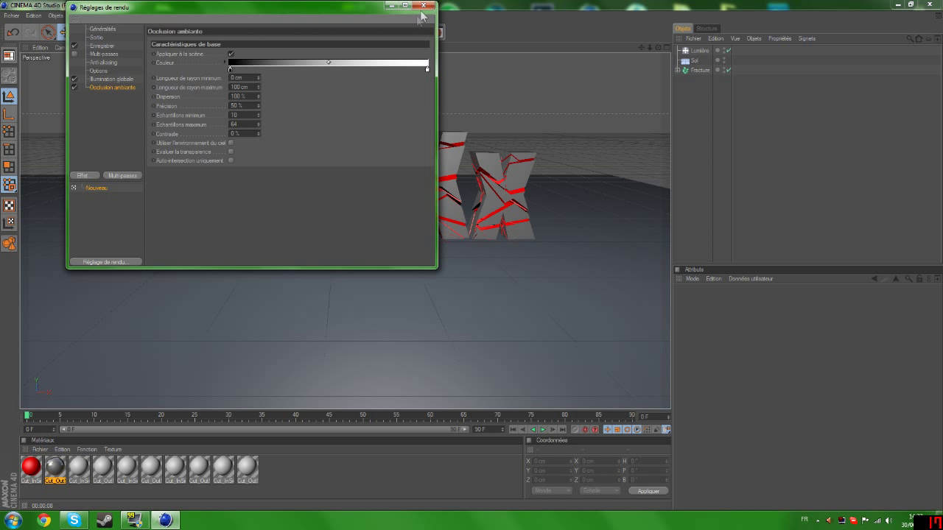
- Close the render settings and preview-render the text with the new effects
click(422, 6)
click(221, 34)
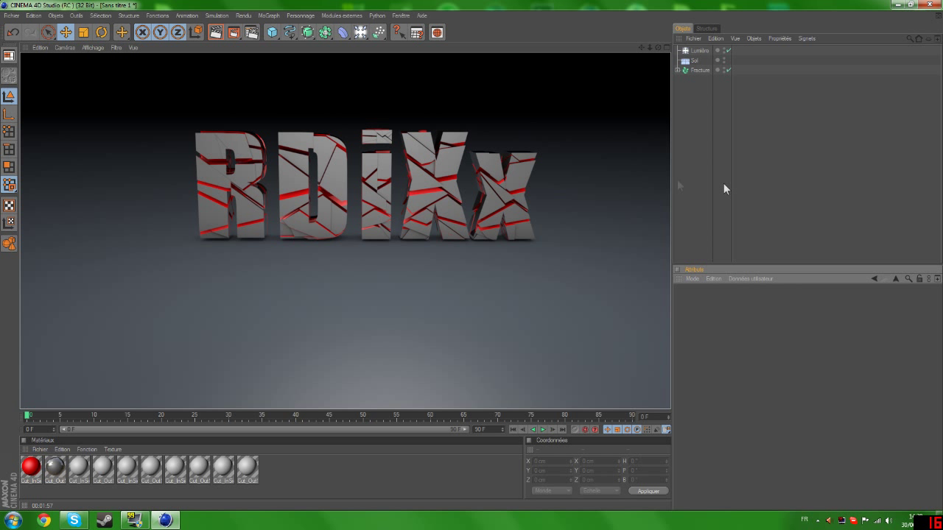
click(786, 195)
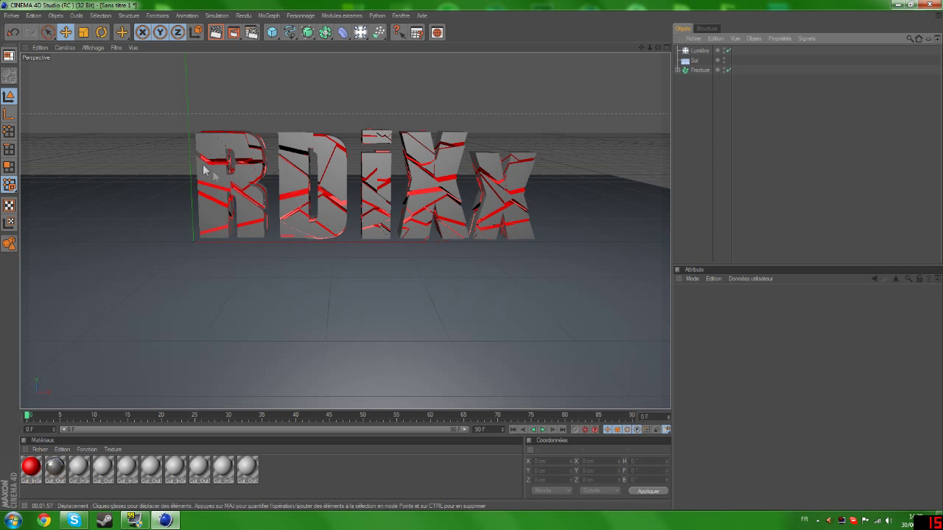
- Give the red Cut_InSide material a pure red luminescence colour (255, 0, 0) with 400% intensity
double_click(33, 477)
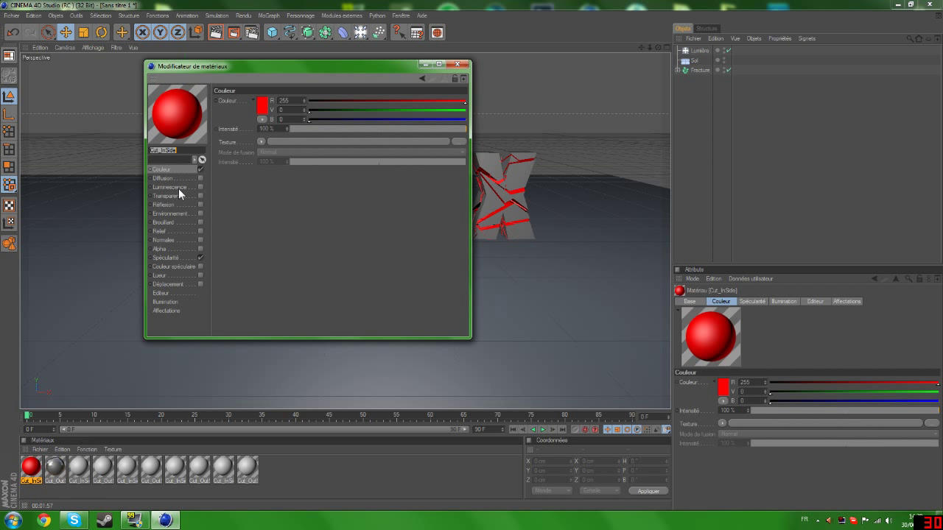
drag(230, 67, 362, 111)
click(310, 231)
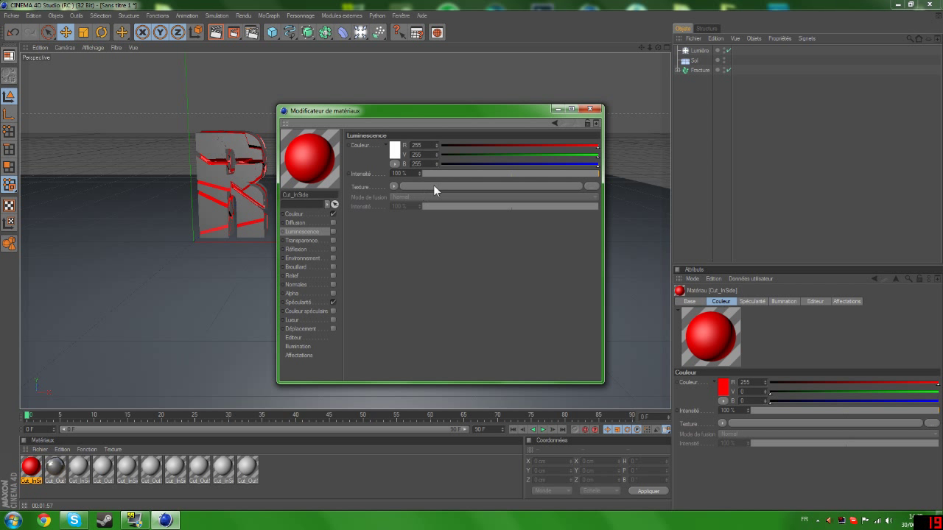
text(400)
key(Return)
click(392, 153)
drag(400, 153, 403, 120)
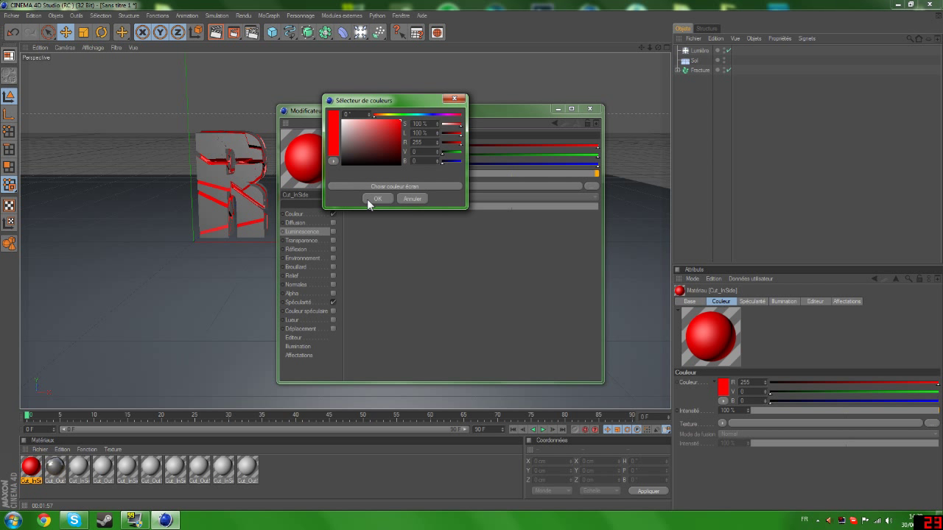
click(376, 198)
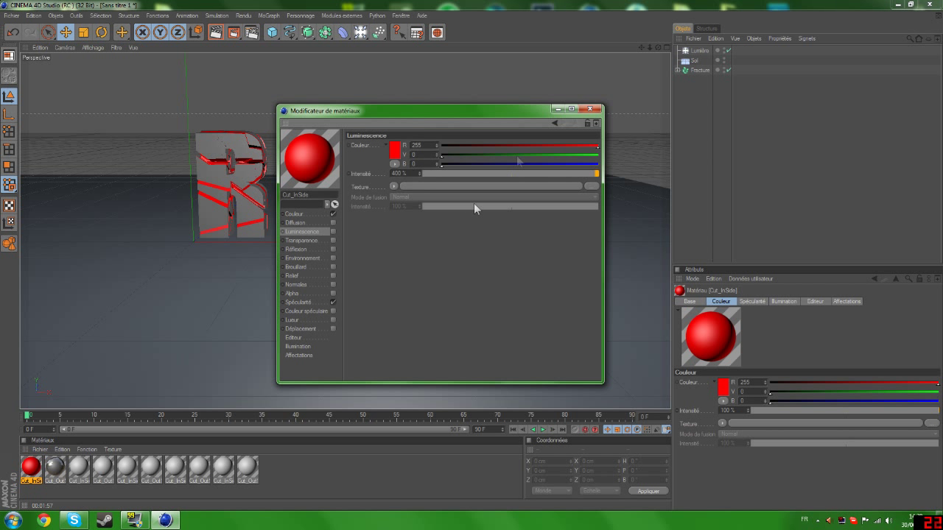
click(590, 109)
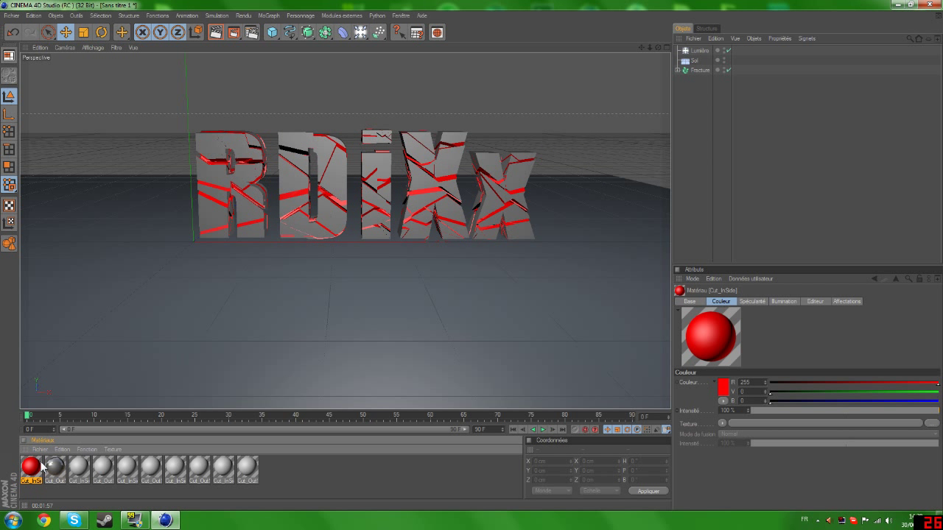
- Enable the Luminescence channel of the red Cut_InSide material and preview-render the text
double_click(38, 465)
click(200, 186)
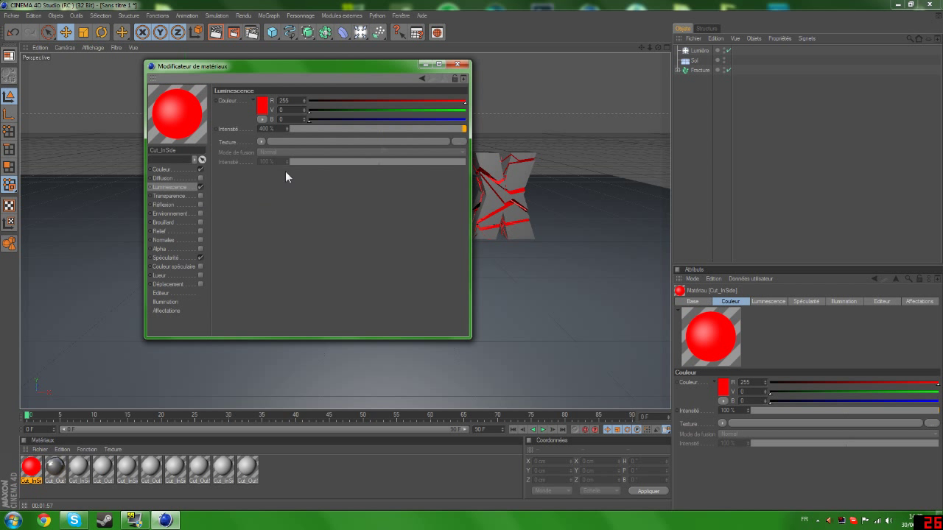
click(457, 64)
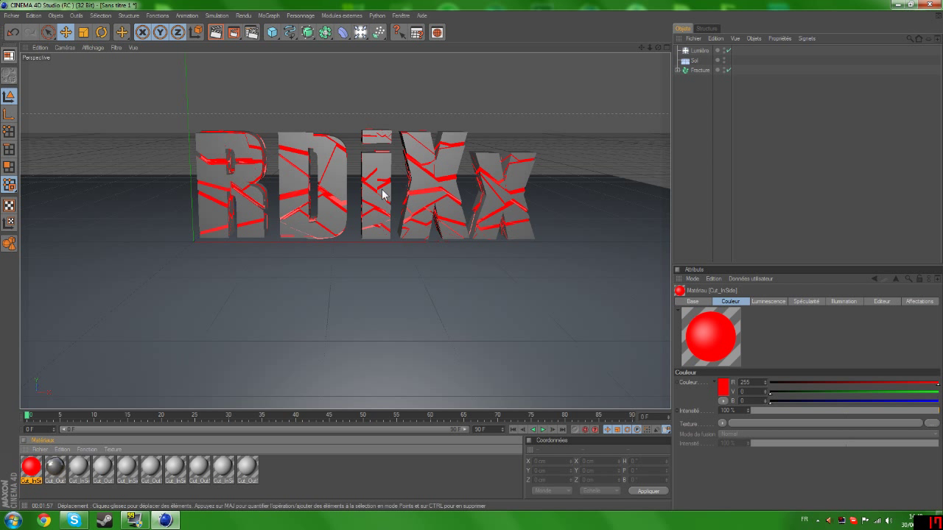
click(215, 32)
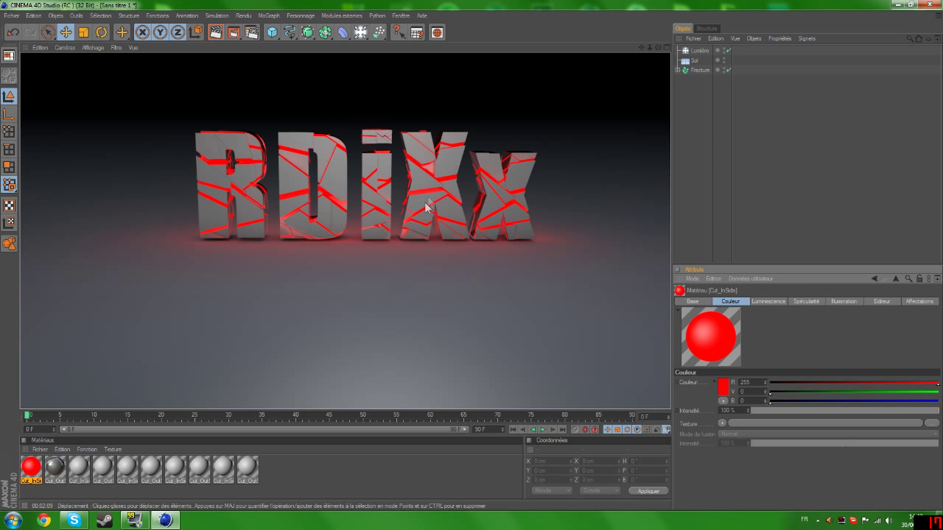
- Delete the Lumière object and preview-render the scene without it
click(699, 50)
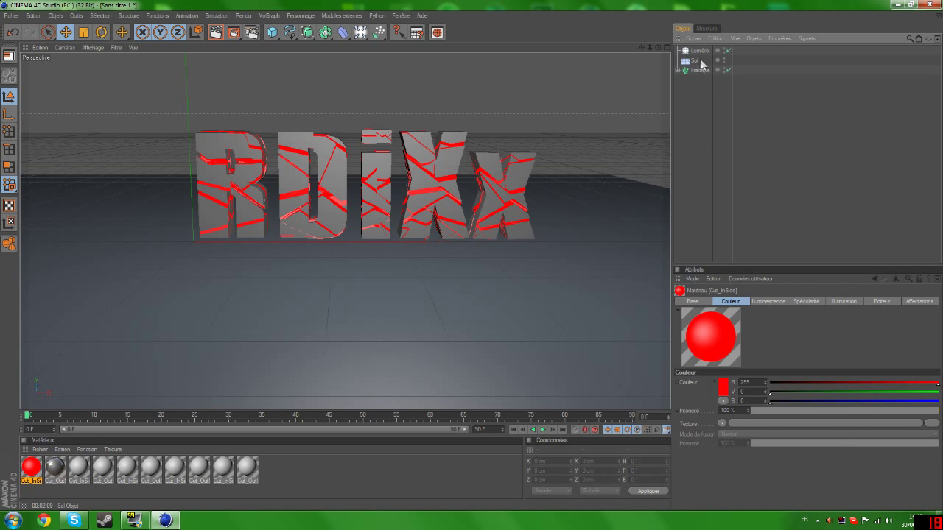
right_click(704, 52)
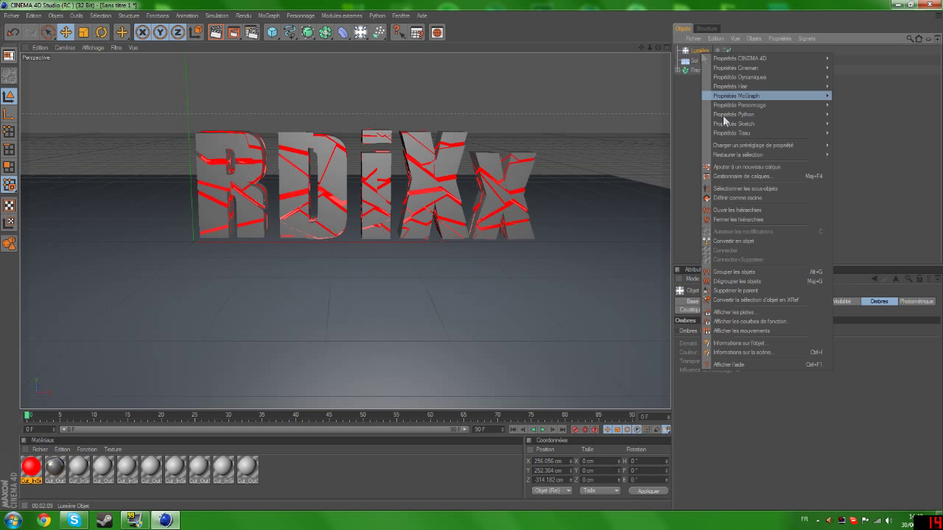
click(737, 291)
click(216, 32)
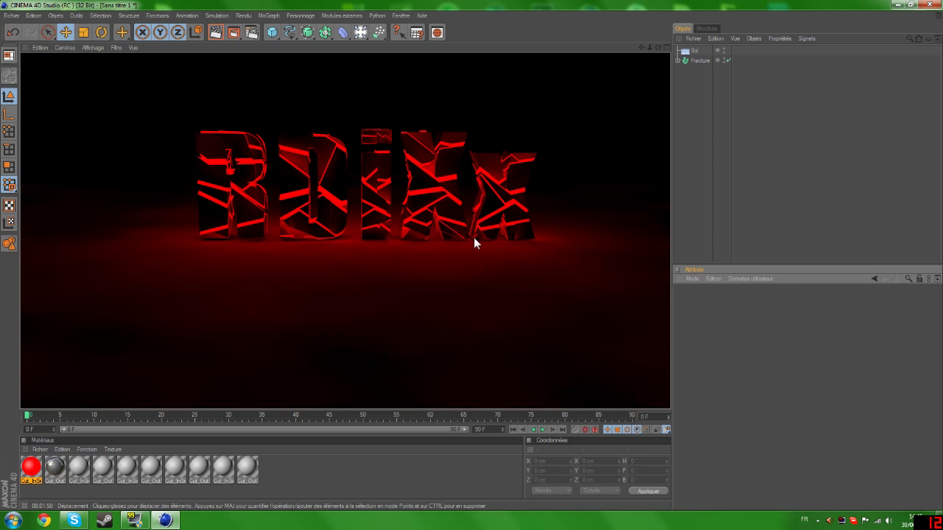
click(837, 166)
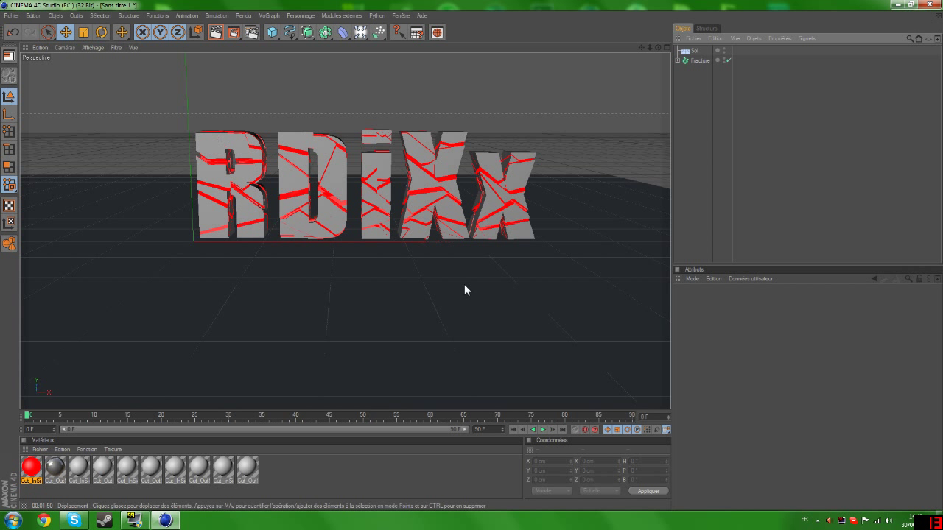
- Return the animation to frame 0 and lower the Fracture text about 4.8 cm along the Y axis
click(543, 430)
click(543, 429)
drag(93, 417, 0, 425)
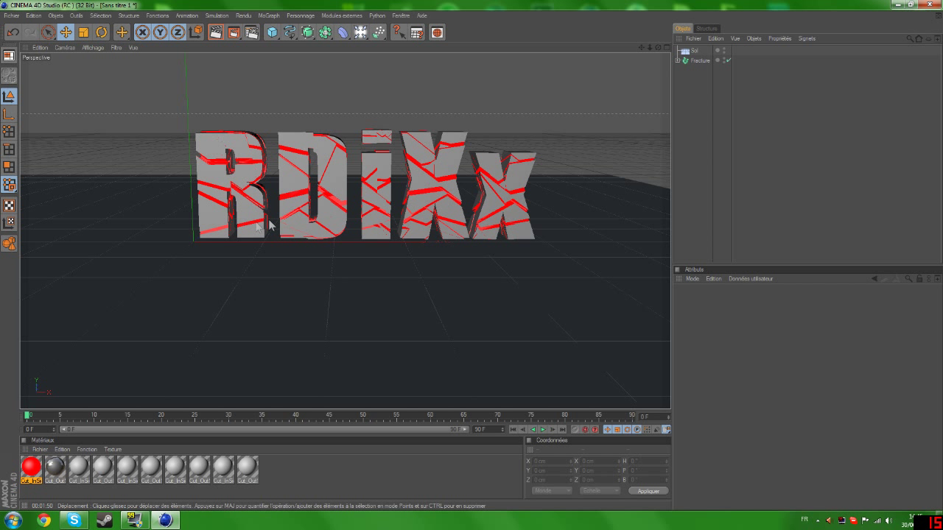
click(243, 152)
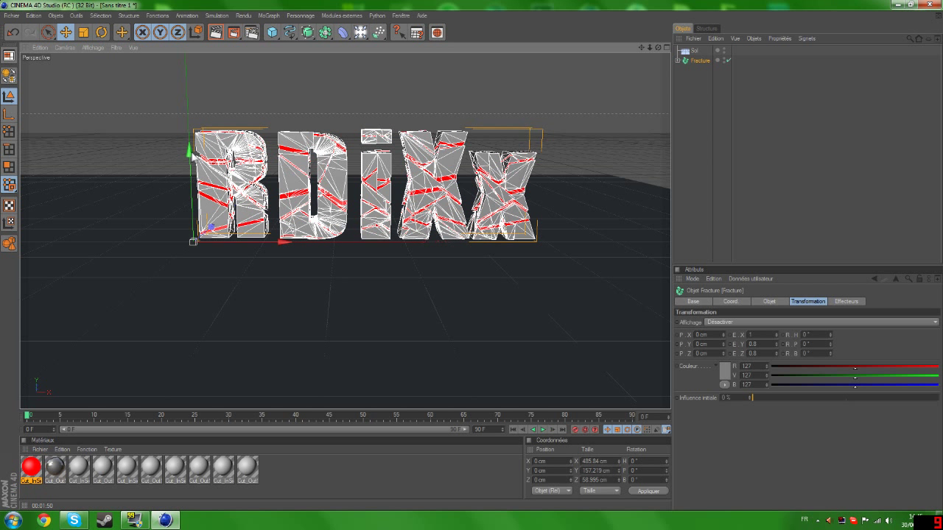
drag(188, 151, 189, 154)
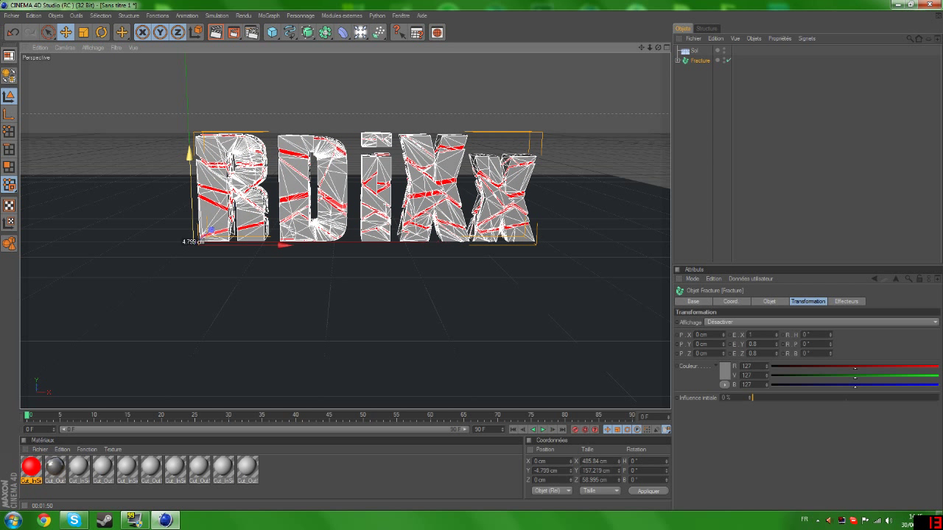
click(877, 163)
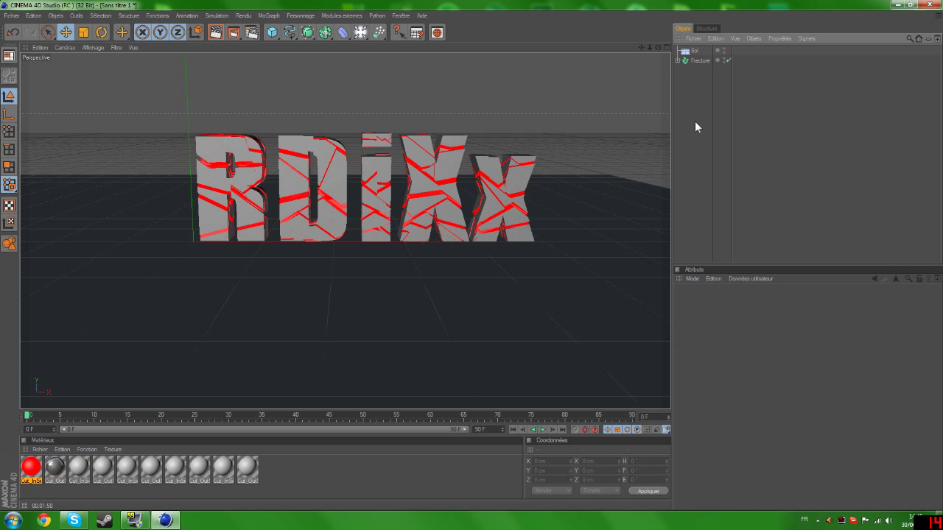
- Set the animation length to 200 frames, return to frame 0 and extend the preview range to frame 200
click(700, 61)
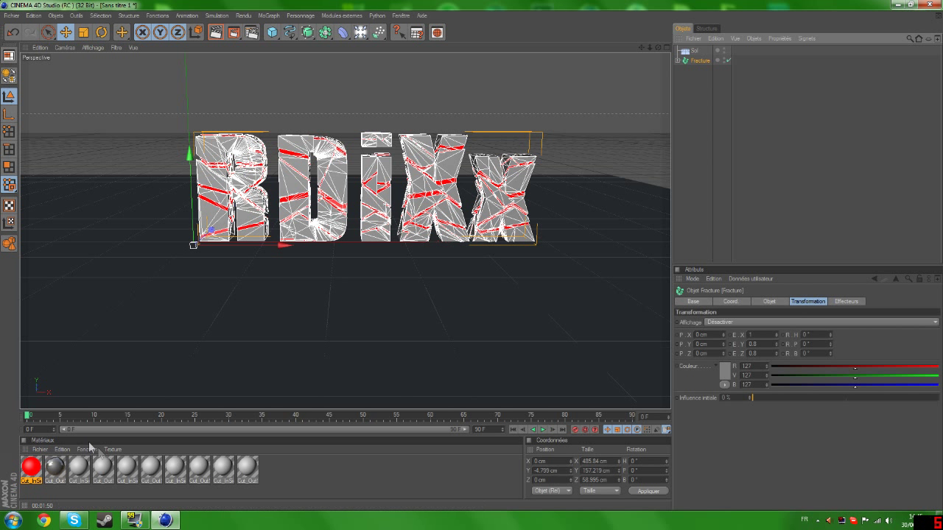
click(542, 431)
double_click(479, 429)
text(200)
click(440, 468)
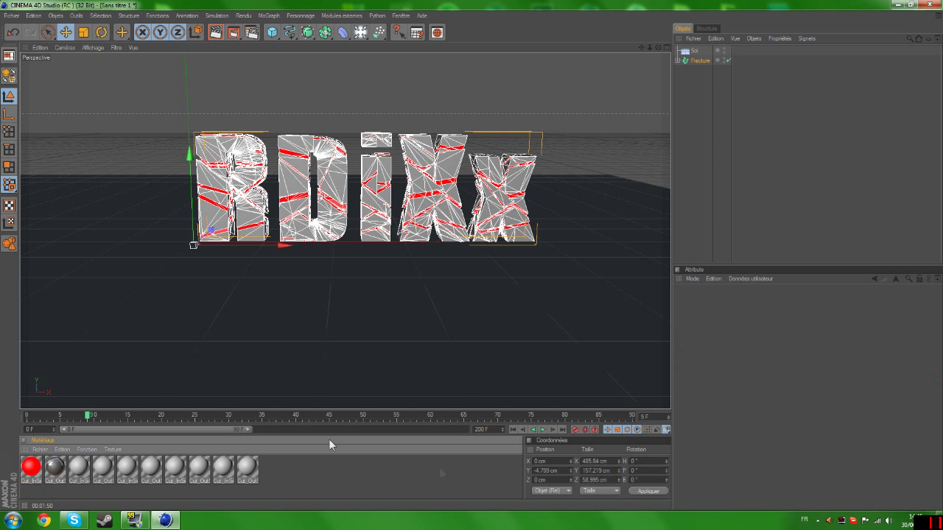
drag(85, 417, 12, 416)
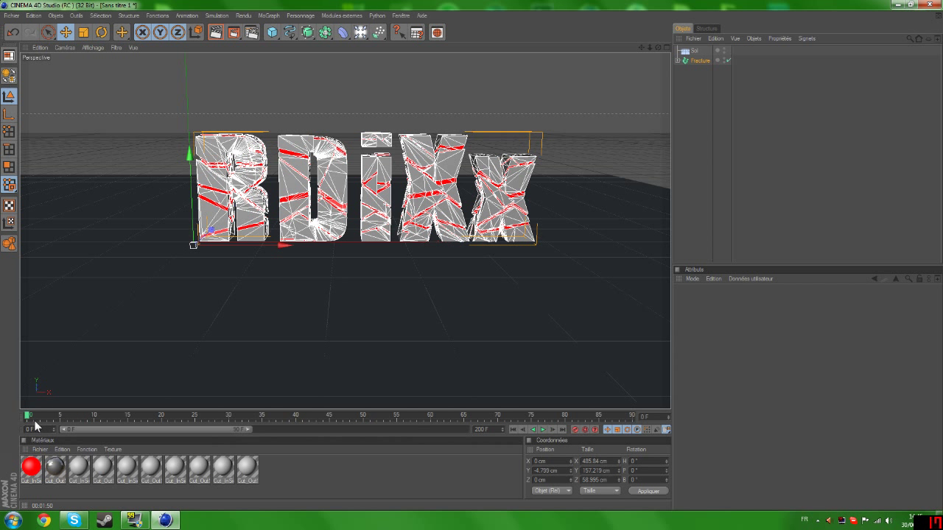
drag(240, 430, 490, 438)
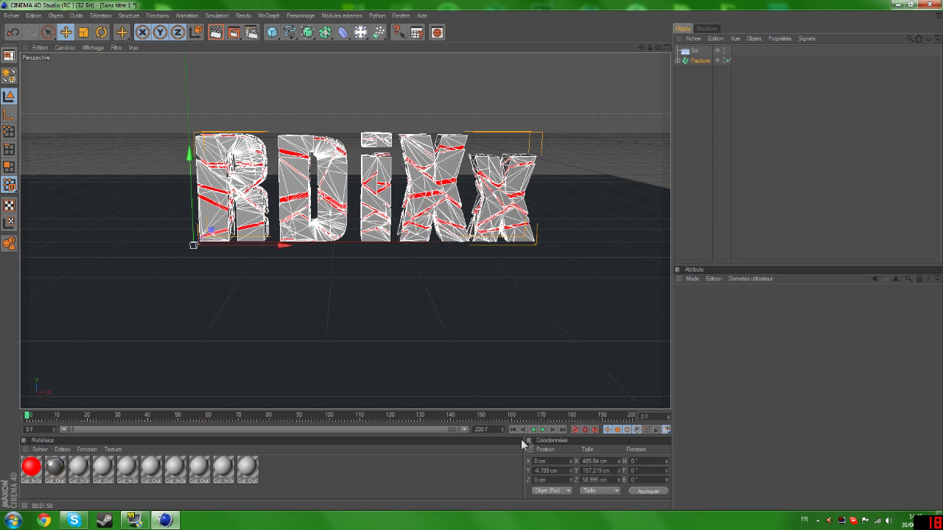
- At frame 40, set the Fracture's Y and Z transformation scale to 1 and keyframe the scale
click(543, 429)
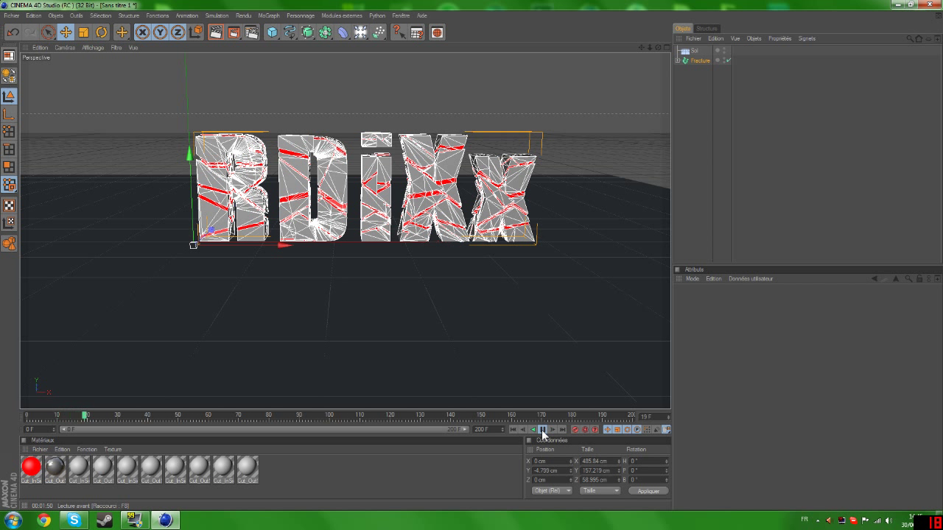
click(543, 430)
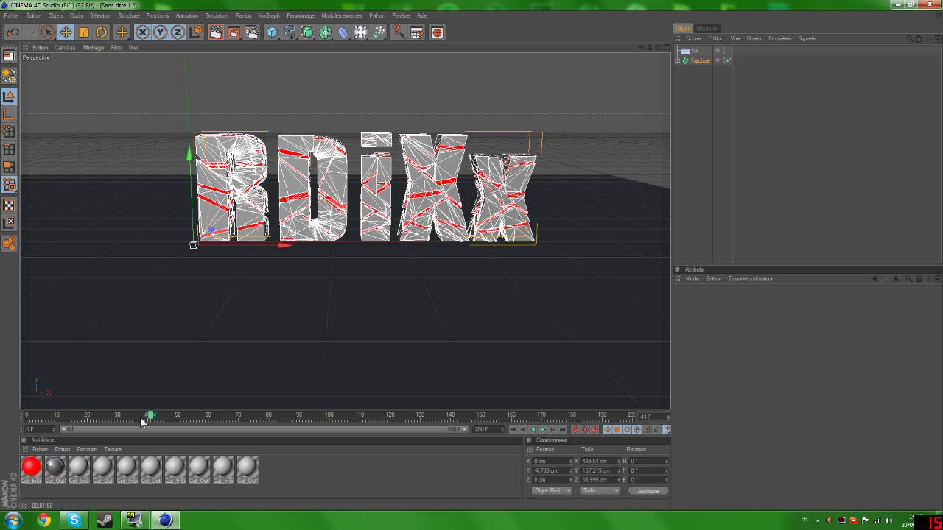
click(523, 431)
click(701, 60)
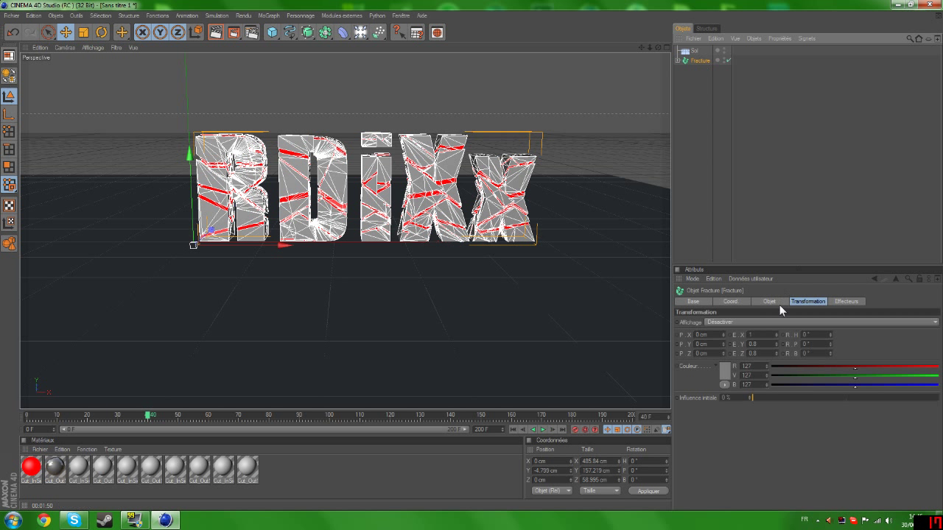
double_click(753, 344)
text(158.)
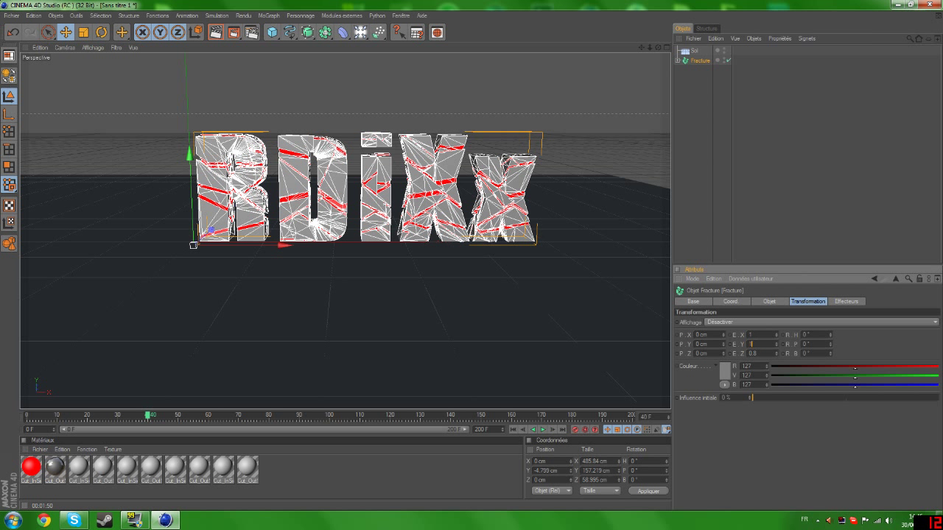
text(1)
key(Return)
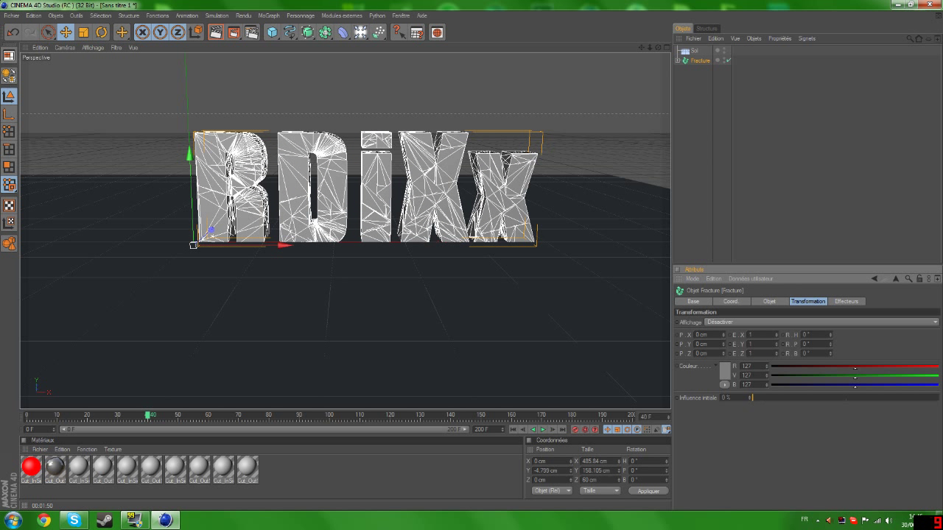
click(731, 345)
click(732, 353)
- At frame 41, set the Fracture's Y and Z transformation scale to 0.8 and keyframe the scale
click(553, 429)
text(0.8)
key(Return)
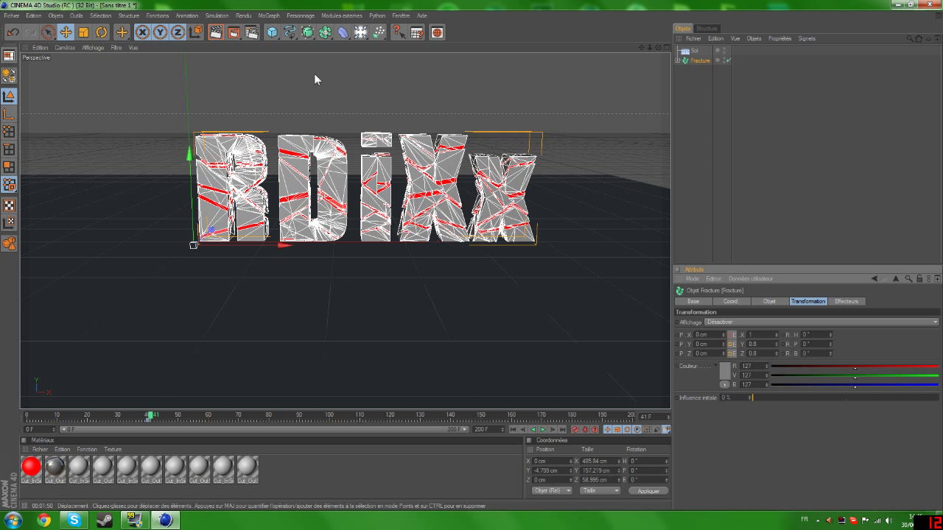
click(728, 353)
- Play back the animation from the start and delete the scale keyframes at frame 41
click(27, 415)
click(31, 417)
click(543, 430)
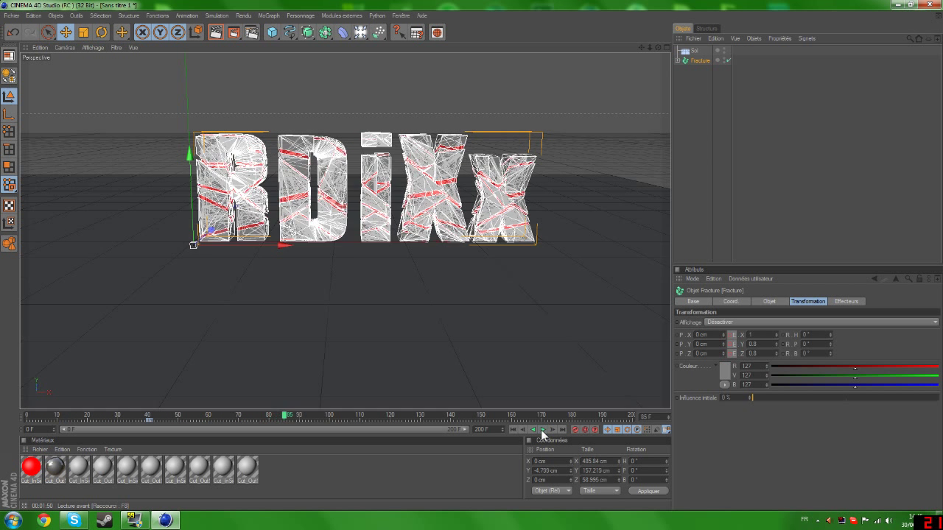
click(542, 430)
right_click(152, 419)
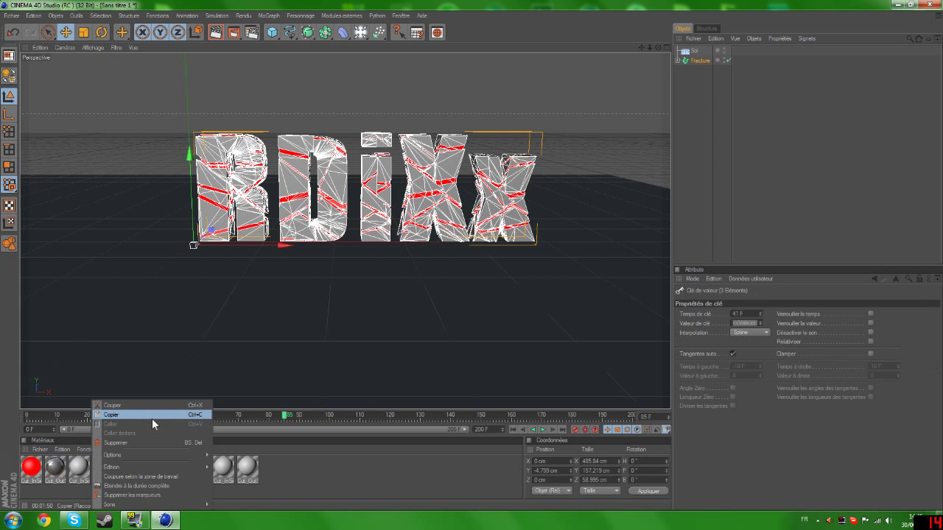
click(142, 442)
- At frame 55, set the Fracture's Y and Z transformation scale to 0.8 and keyframe the scale
drag(182, 417, 169, 417)
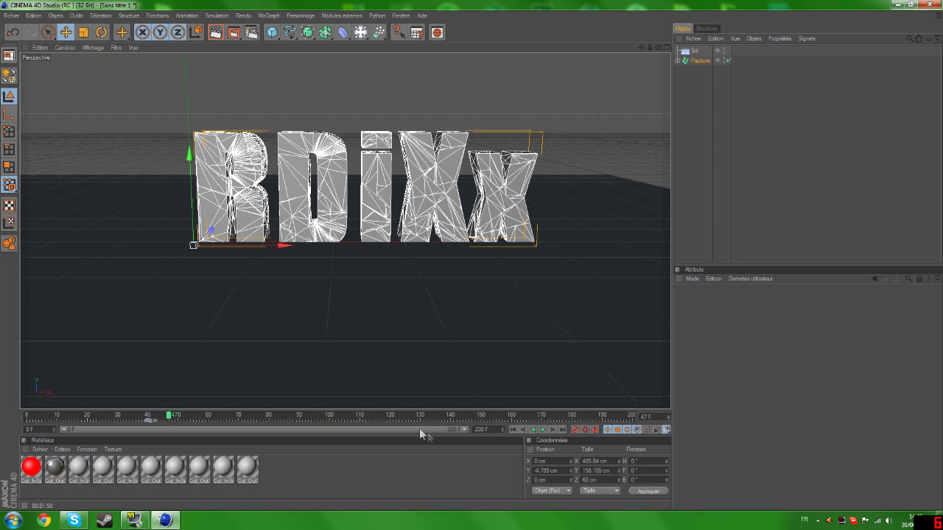
click(130, 417)
click(542, 429)
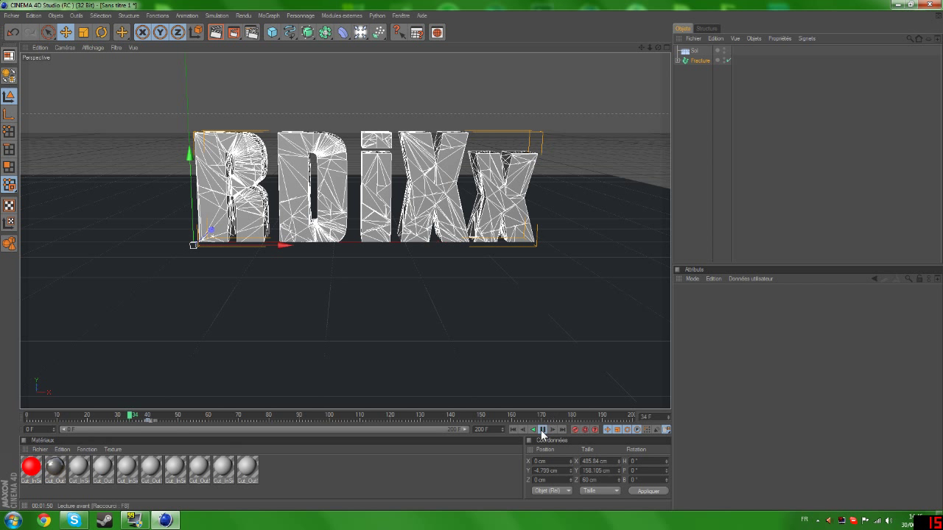
click(194, 414)
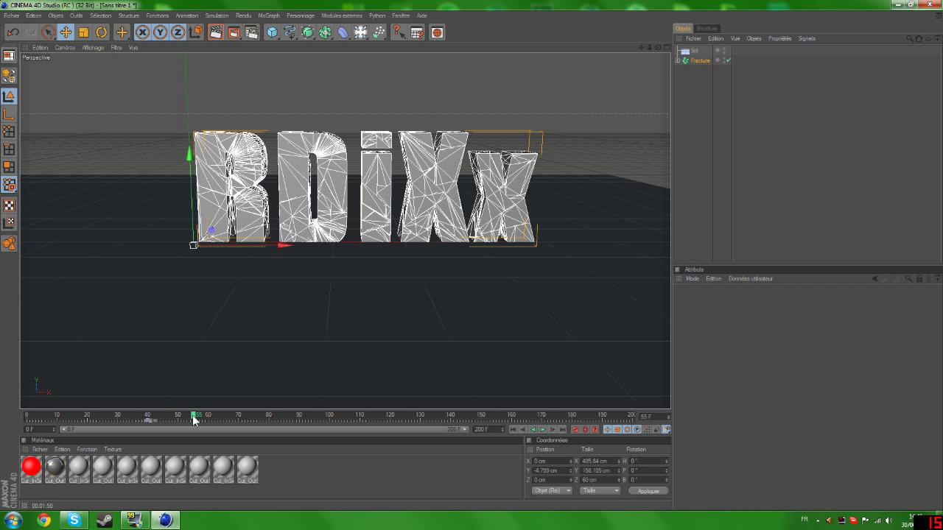
click(698, 62)
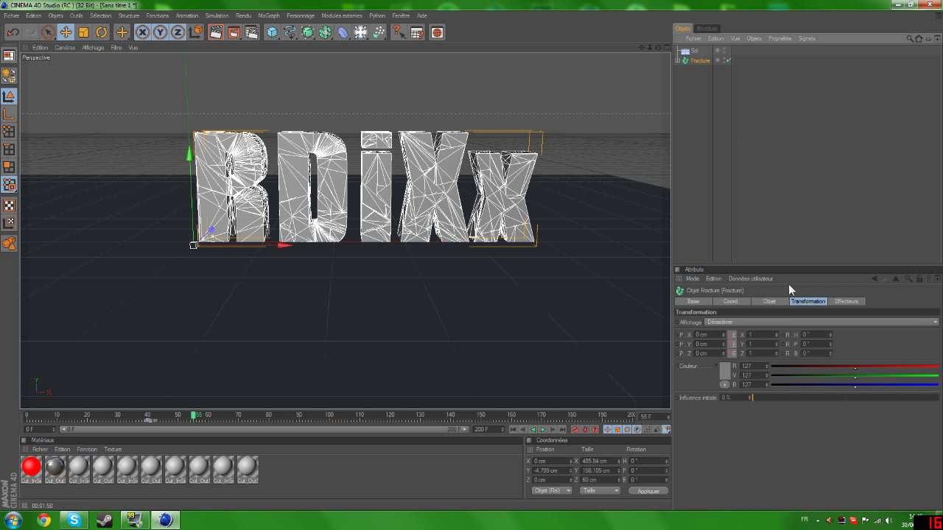
double_click(750, 344)
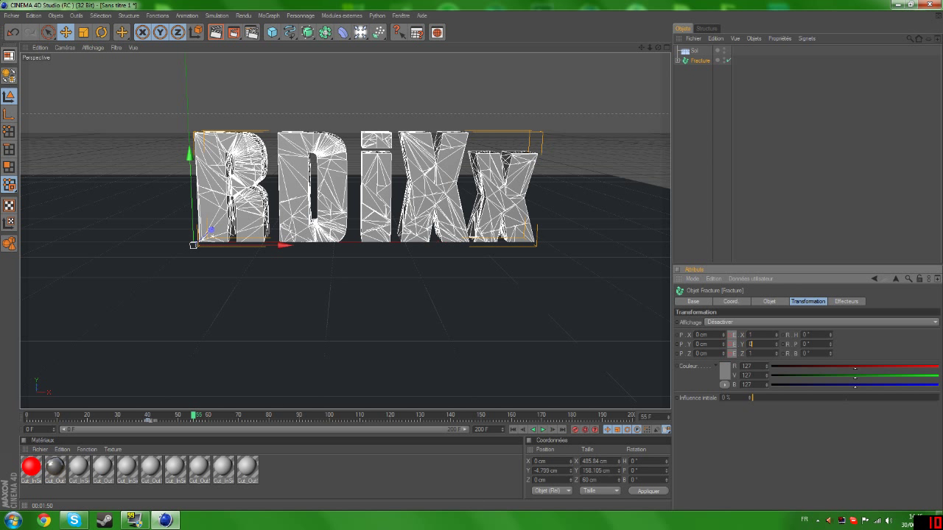
key(Tab)
text(0.8)
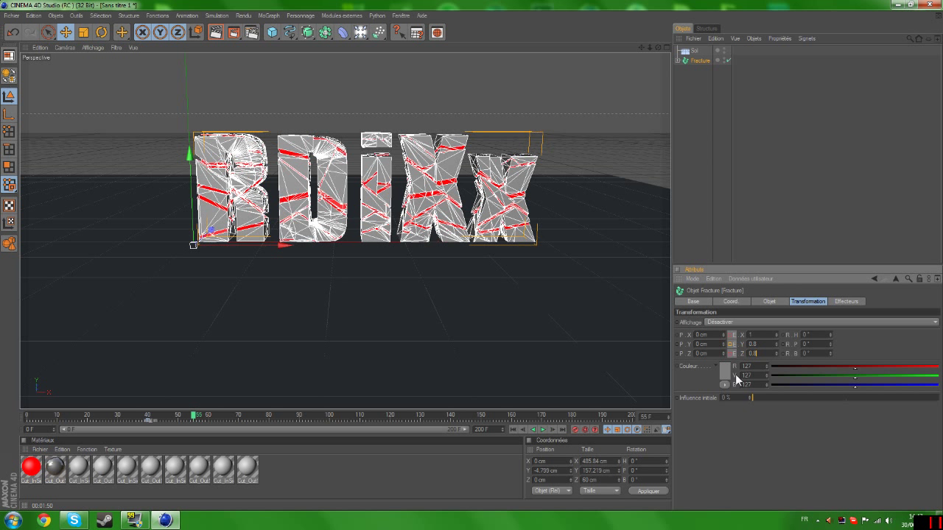
key(Return)
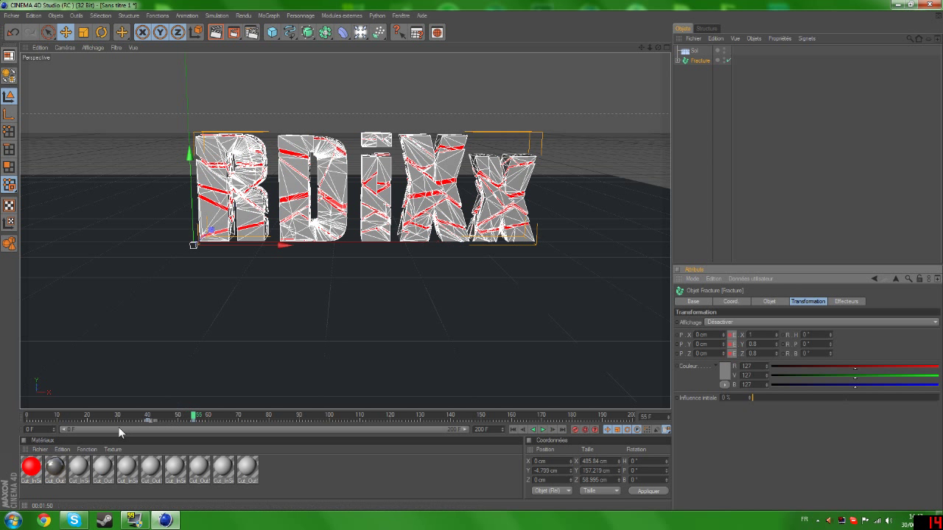
- Play back the fracture scale animation from the start of the timeline and stop it
click(40, 420)
click(538, 431)
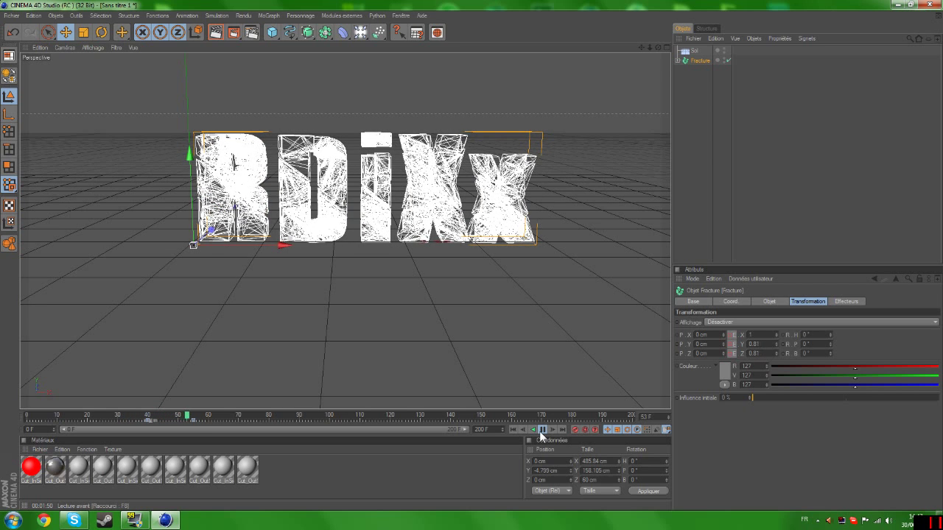
click(542, 430)
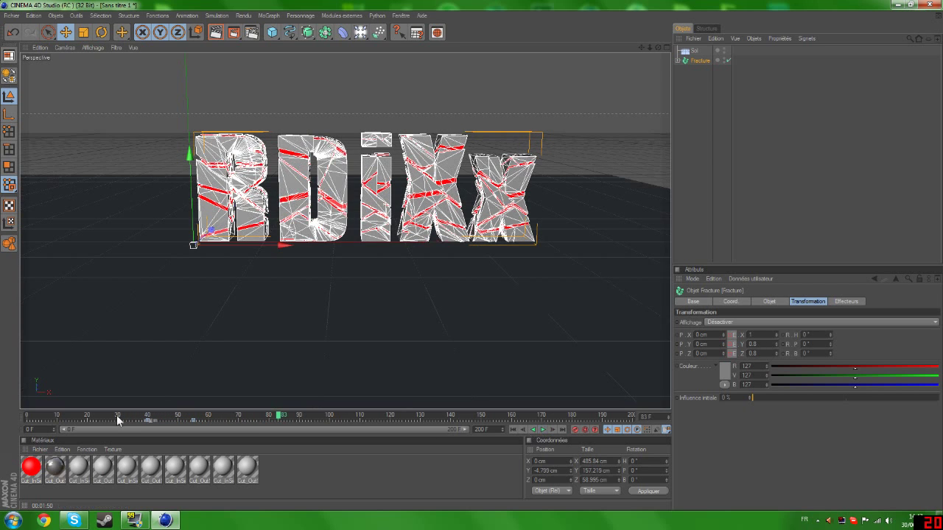
- Return to frame 0 and shorten the animation timeline to 150 frames
click(28, 417)
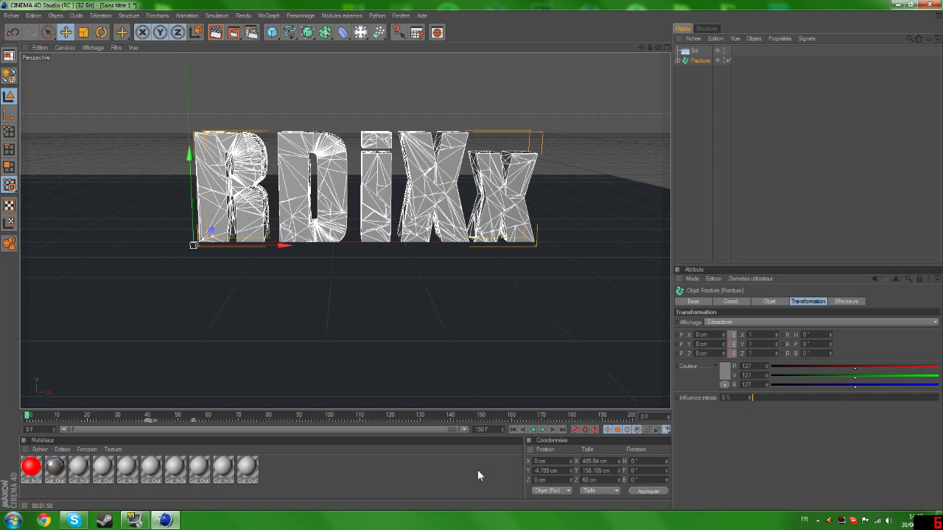
click(403, 462)
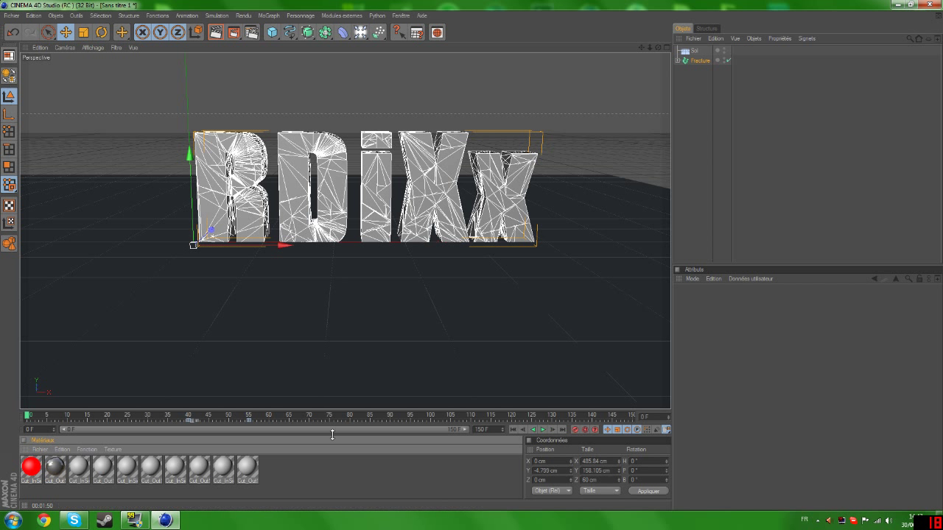
- At frame 120, keyframe the Fracture's transformation scale with Y and Z at 0.8
click(512, 415)
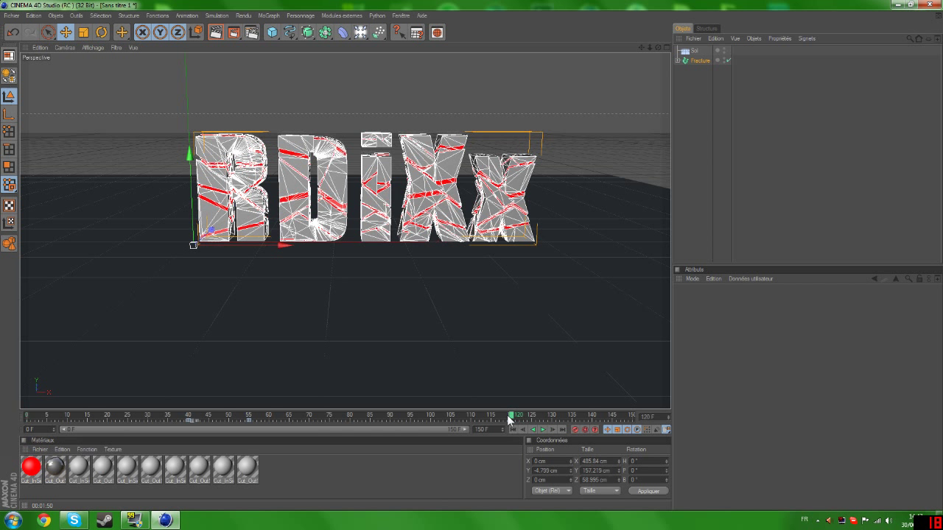
click(700, 61)
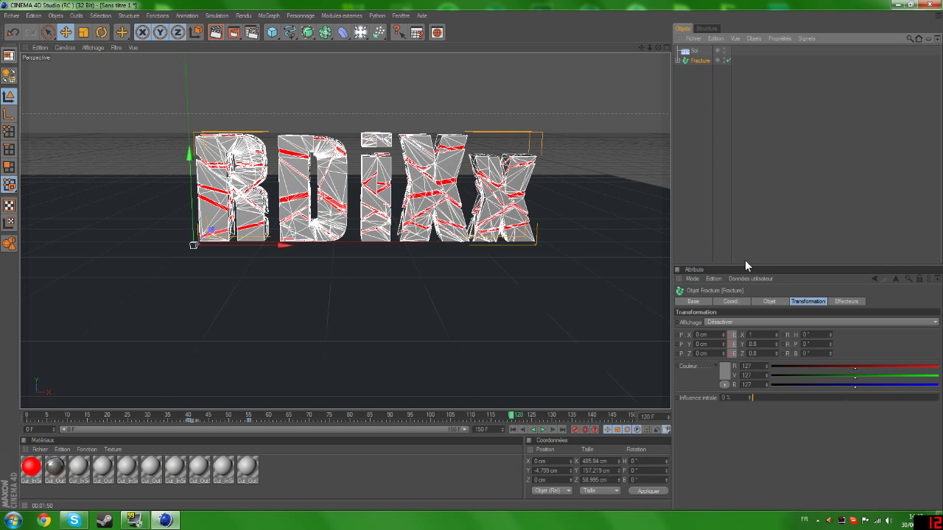
ctrl+click(731, 355)
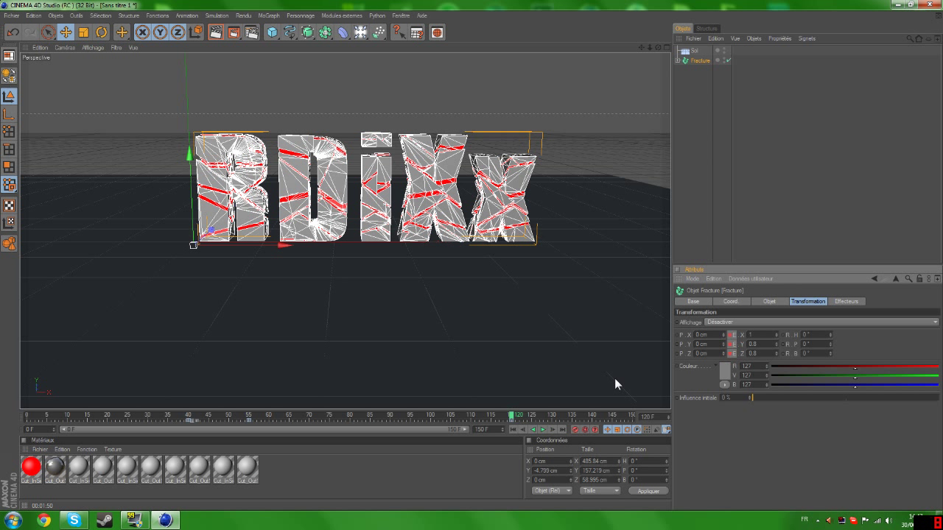
click(552, 429)
key(Return)
- At frame 130, set the Fracture's Y and Z transformation scale to 1 and keyframe the scale
click(552, 418)
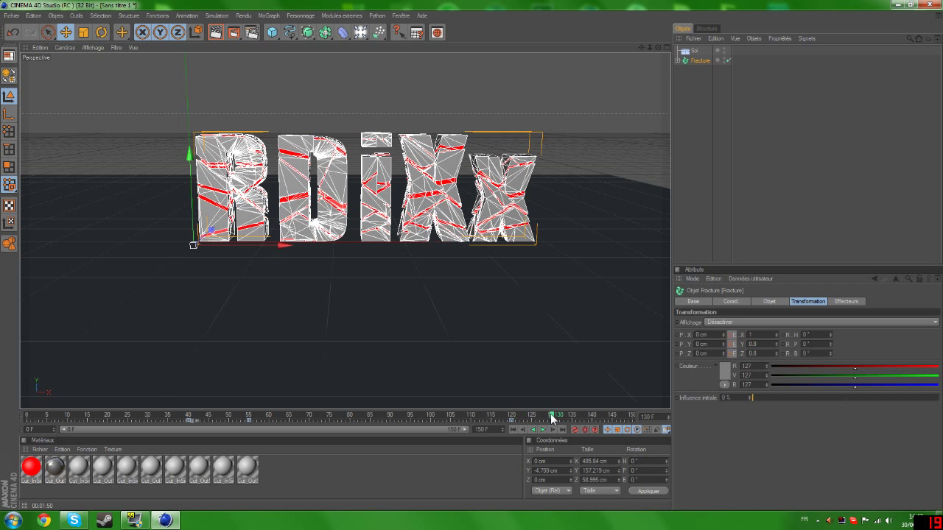
double_click(752, 354)
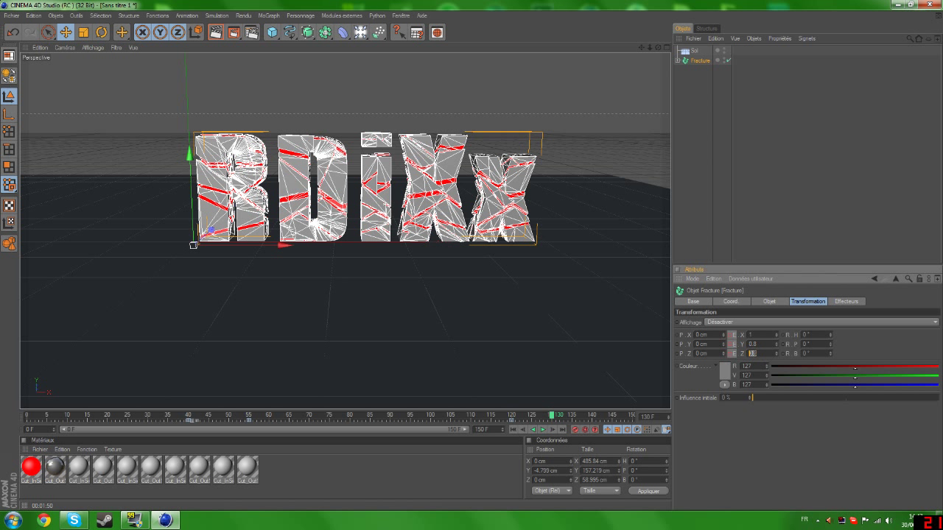
key(Return)
click(730, 353)
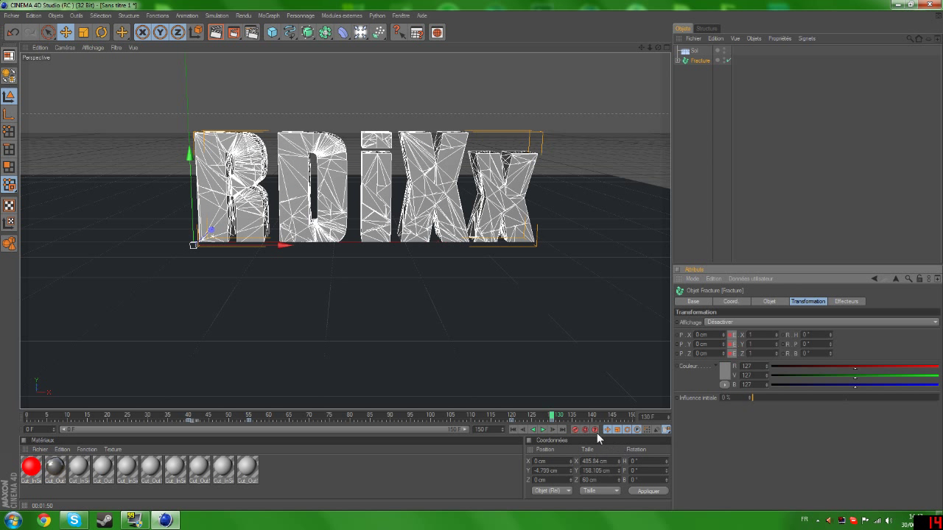
- Play back the animation to check the cracks closing, and return to frame 0
click(544, 430)
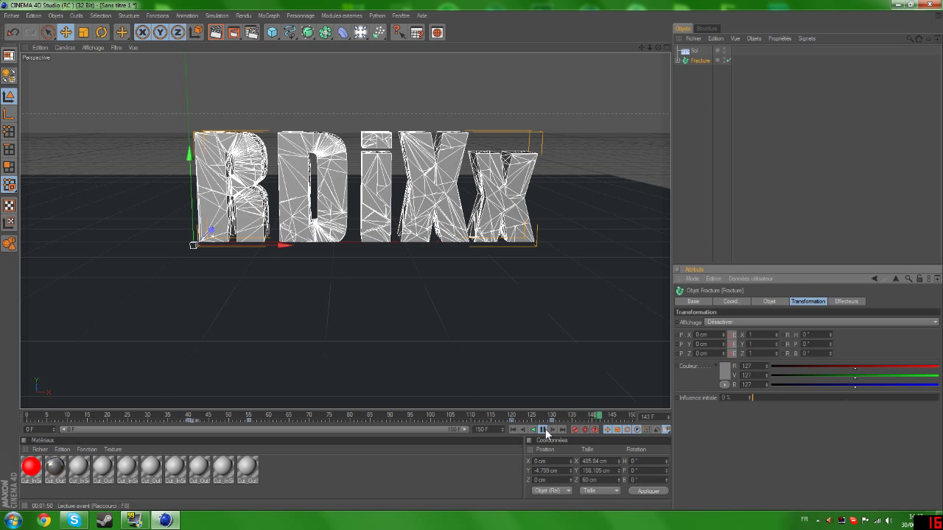
click(544, 430)
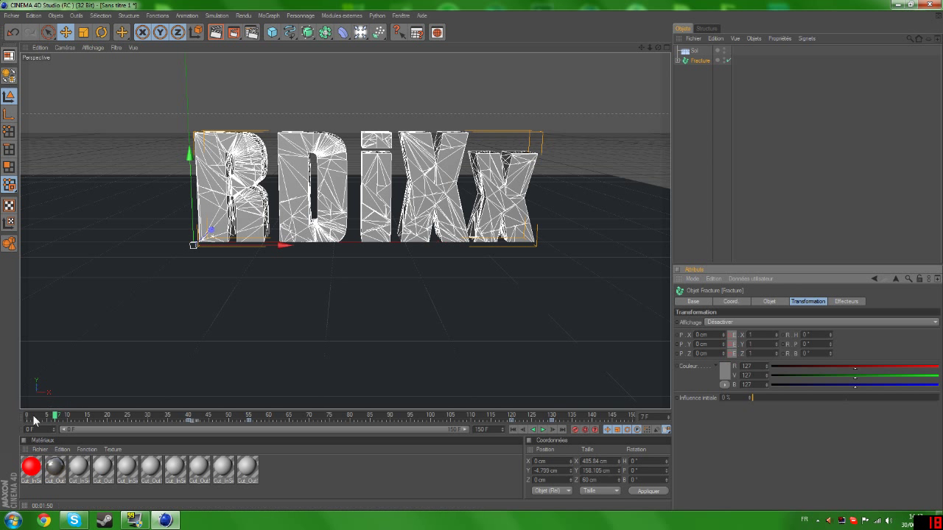
drag(53, 418, 21, 413)
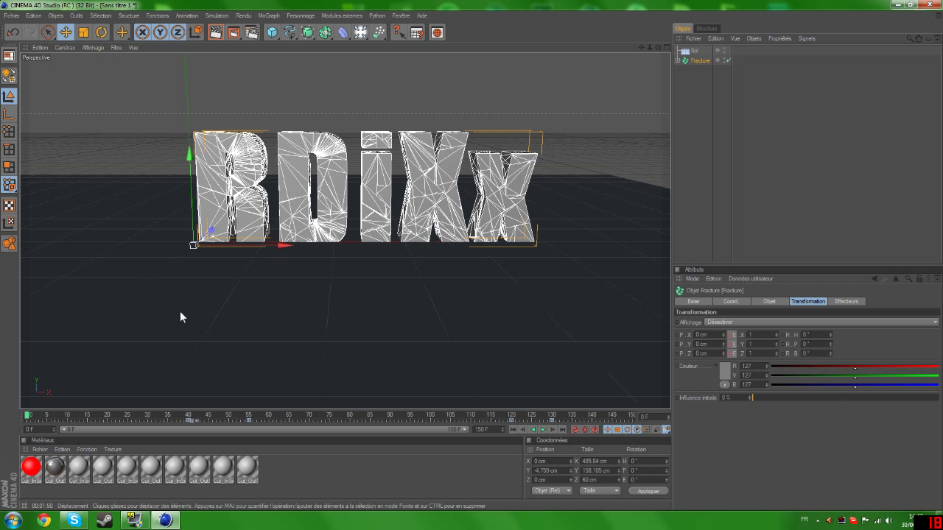
- Add a camera to the scene and look through it in the viewport
click(359, 33)
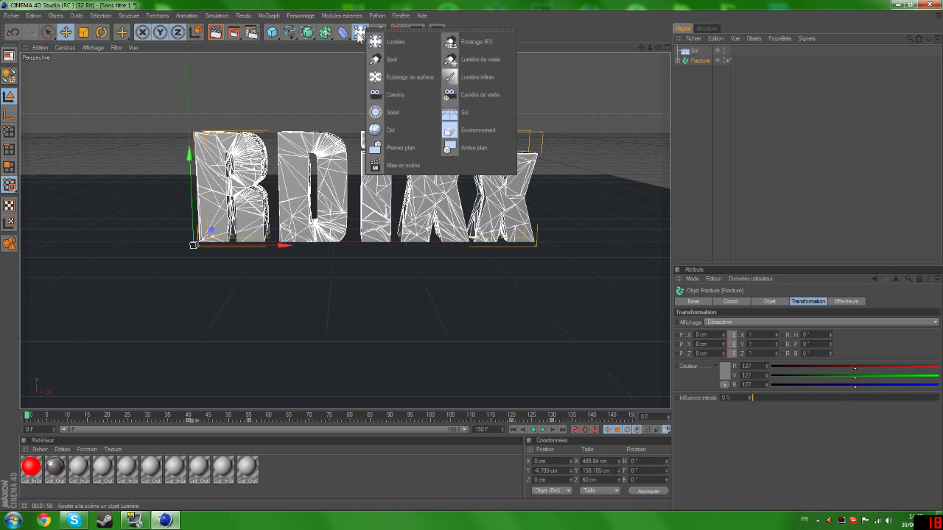
click(390, 94)
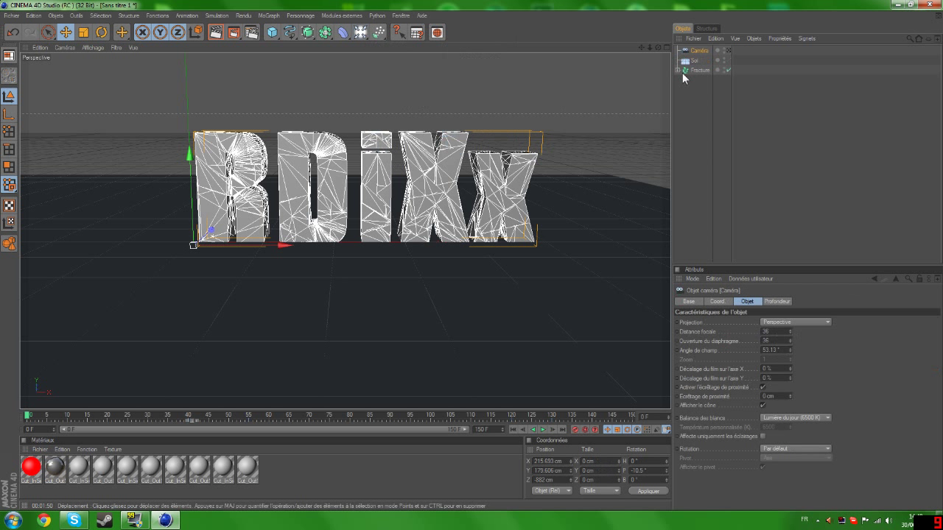
click(727, 50)
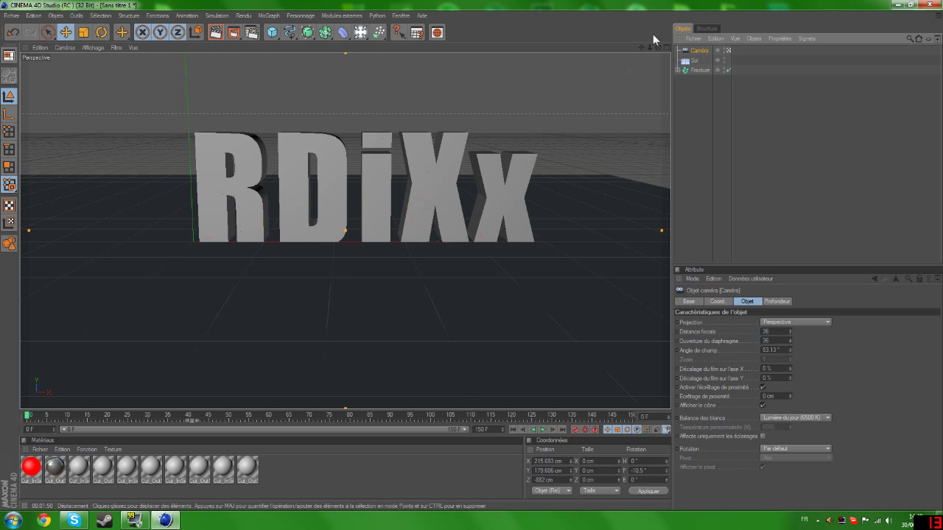
- At frame 0, place the camera above and away from the text, about X 433, Y 361, Z -1348 cm, and keyframe it
drag(657, 47, 729, 97)
drag(612, 73, 610, 95)
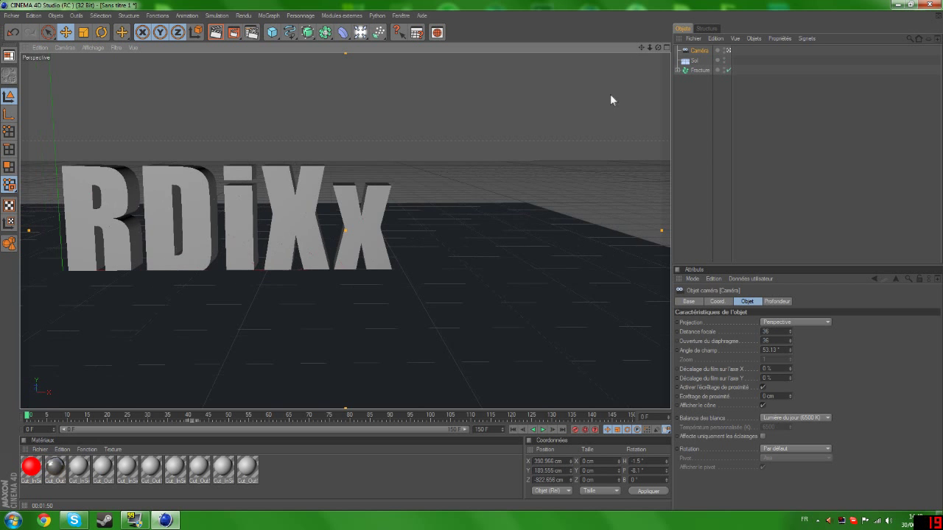
scroll(608, 96, down, 5)
drag(641, 47, 624, 37)
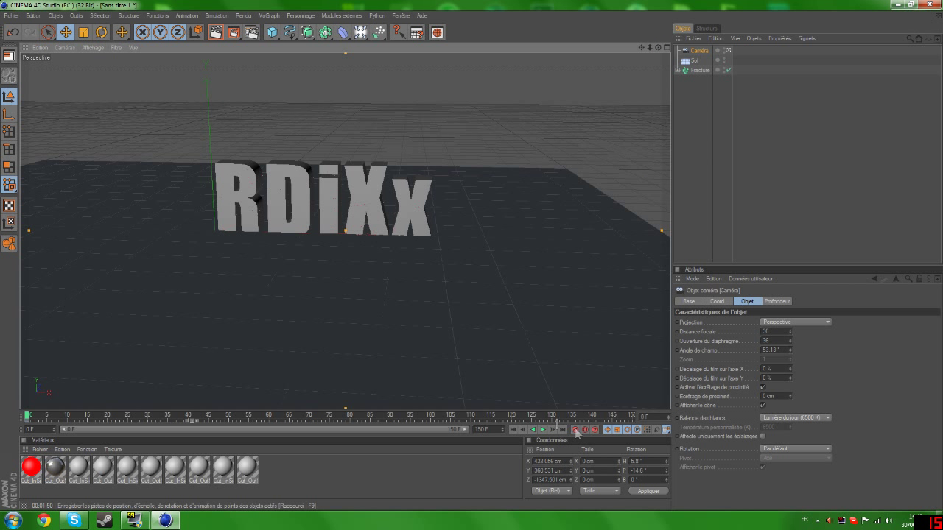
- At frame 35, bring the camera close to the text's front, about X 236, Y 152, Z -698 cm, and keyframe it
click(127, 417)
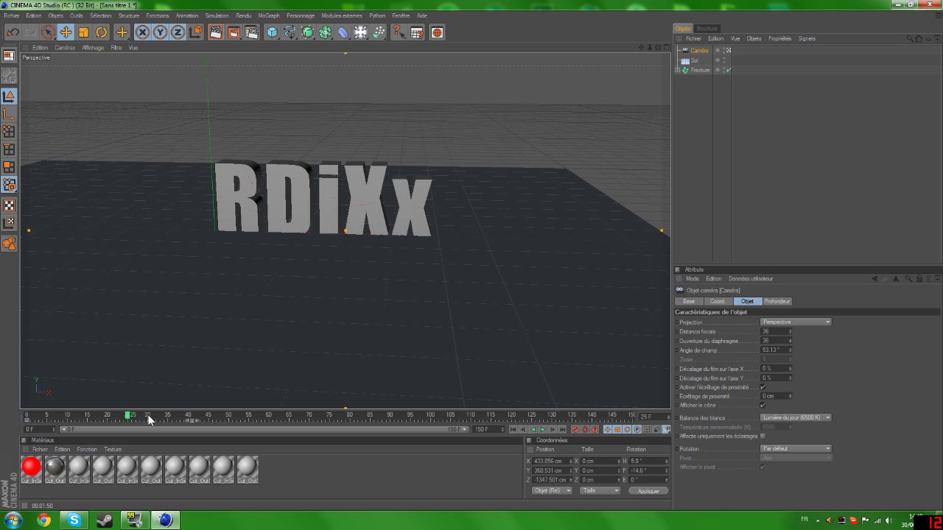
click(168, 417)
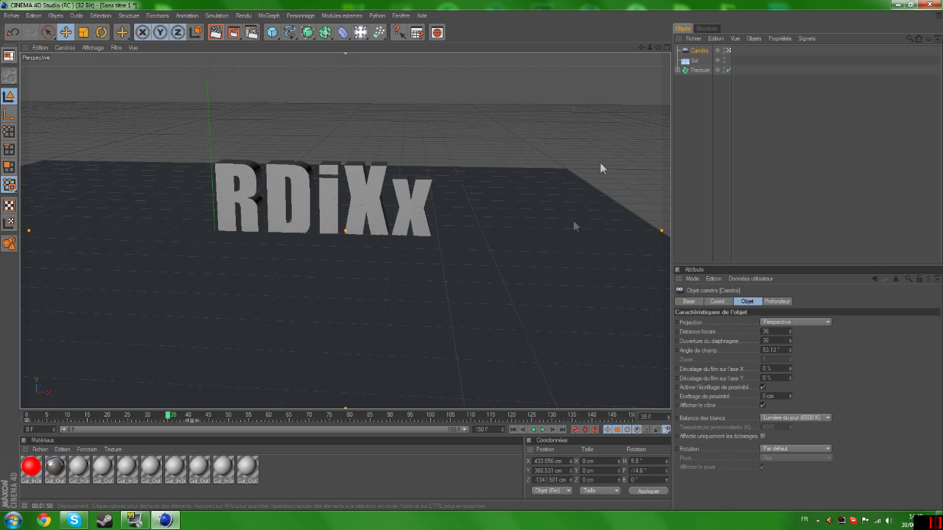
scroll(256, 214, up, 3)
drag(645, 48, 675, 34)
scroll(575, 98, up, 2)
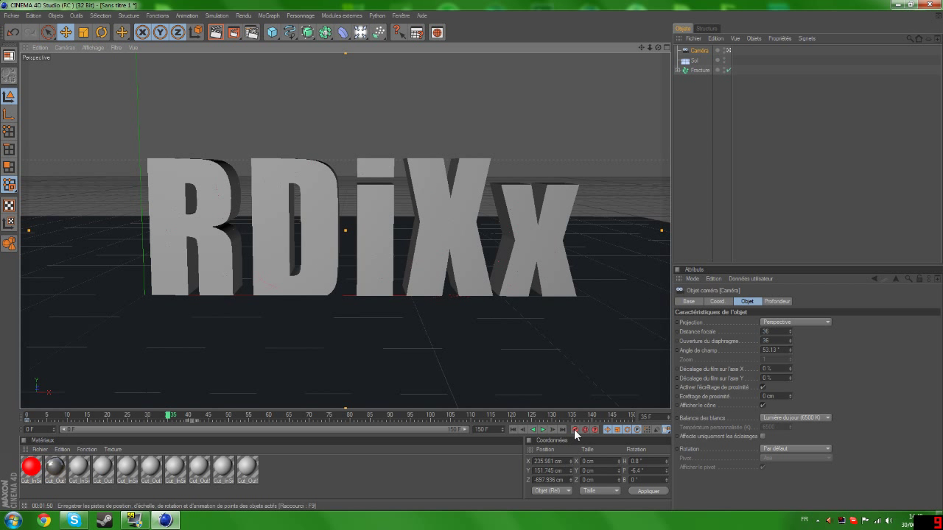
- At frame 50, shift the camera slightly to about X 227, Y 146, Z -698 cm and keyframe it
click(229, 415)
drag(656, 47, 644, 55)
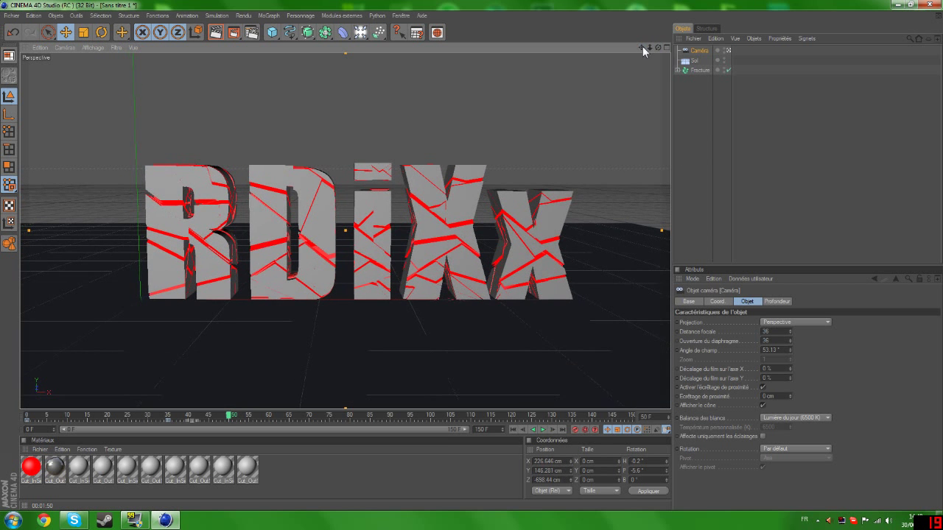
click(578, 436)
- At frame 110, pull the camera back and sideways to about X -113, Y 252, Z -1082 cm and keyframe it
click(468, 417)
click(471, 416)
scroll(598, 110, down, 5)
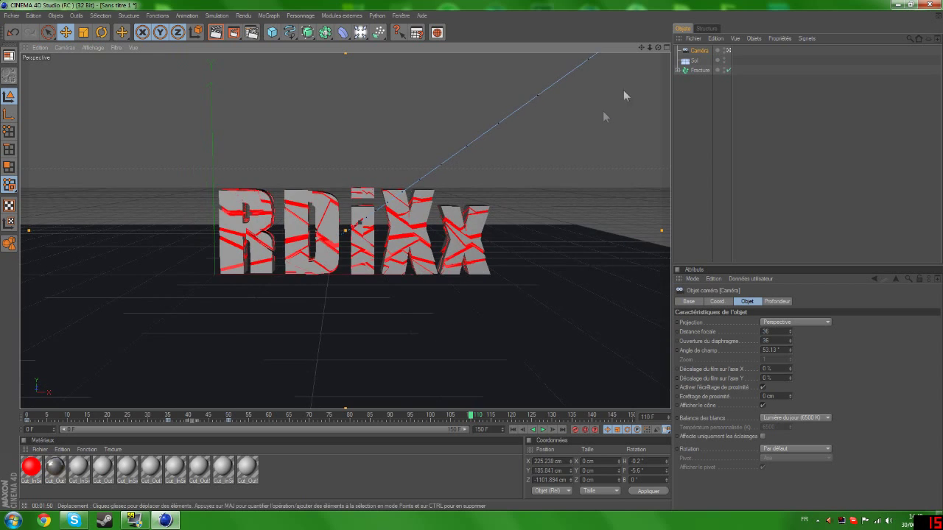
drag(642, 47, 731, 19)
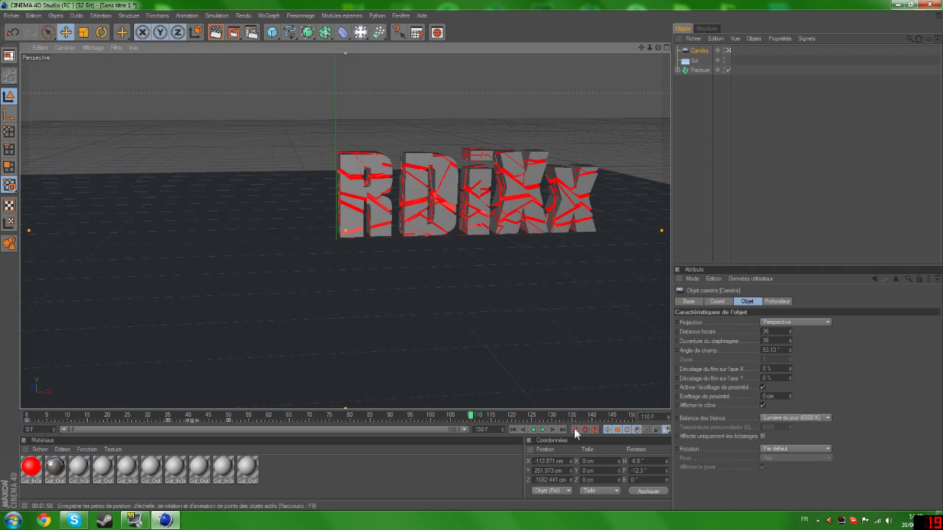
drag(658, 47, 655, 131)
drag(660, 46, 667, 169)
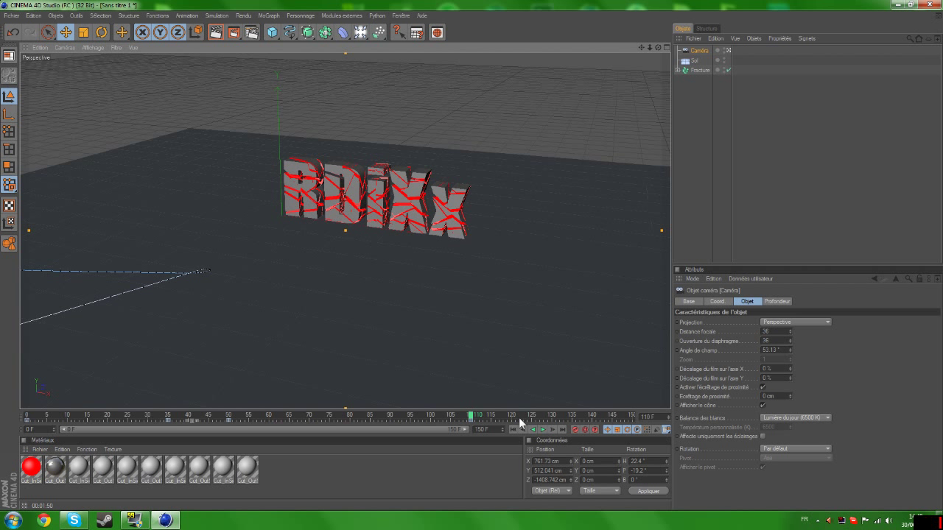
click(528, 417)
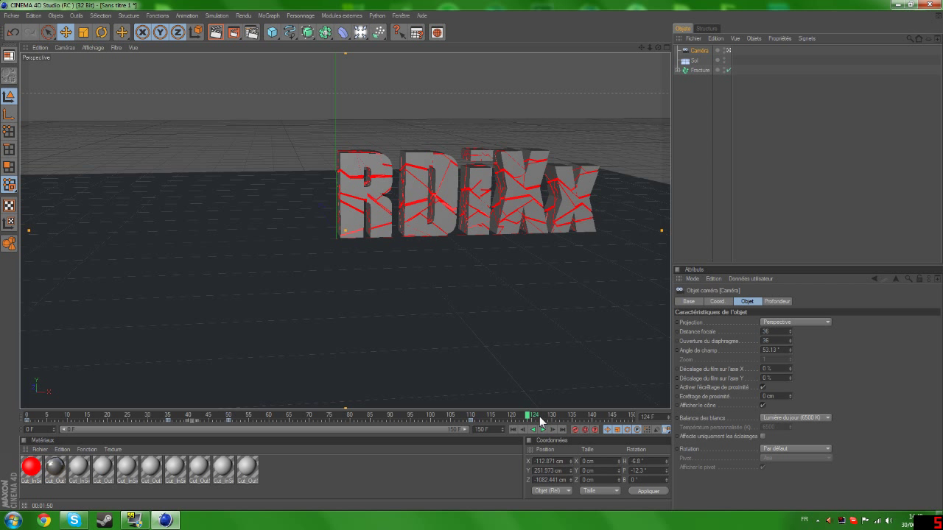
- At frame 140, move the camera high and far in front of the text, about X 228, Y 608, Z -1849 cm, and keyframe it
click(591, 417)
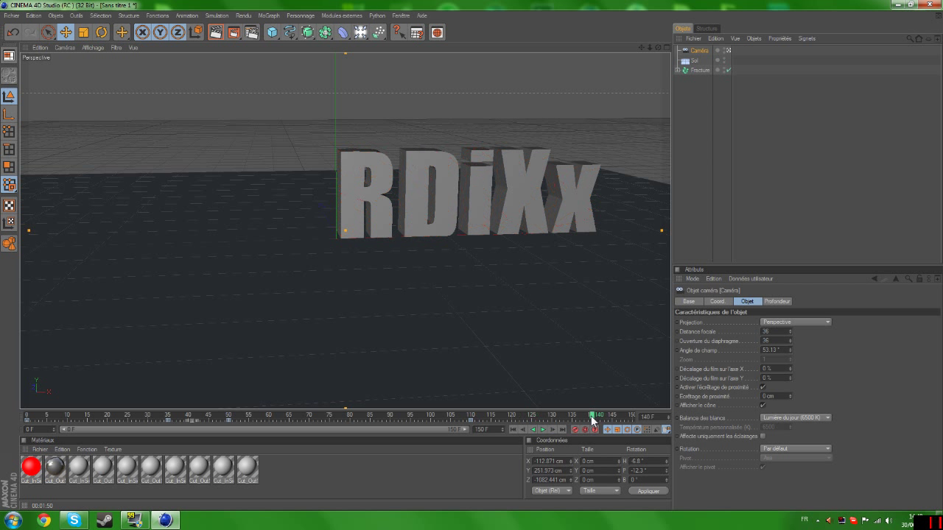
click(657, 47)
drag(659, 47, 593, 114)
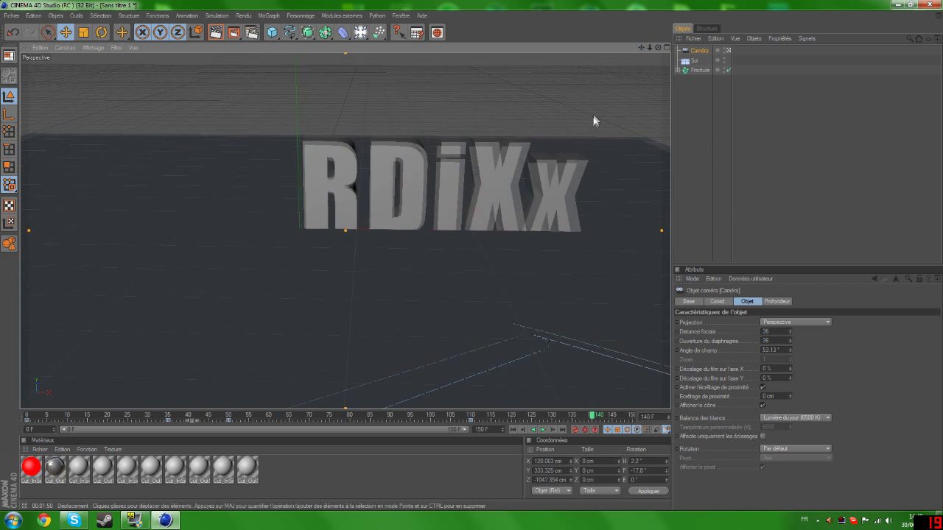
scroll(593, 114, down, 5)
mouse_move(641, 47)
mouse_down()
mouse_move(618, 54)
mouse_move(637, 46)
mouse_up()
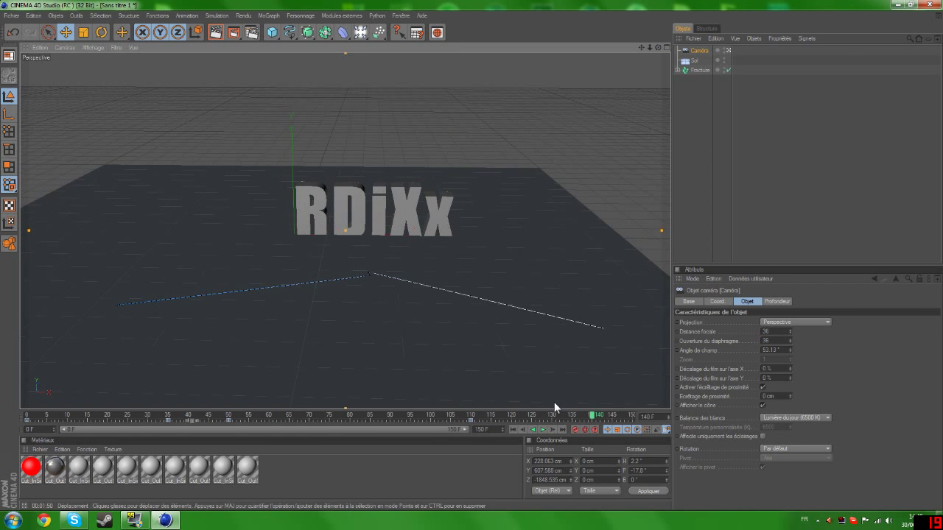
scroll(343, 208, up, 1)
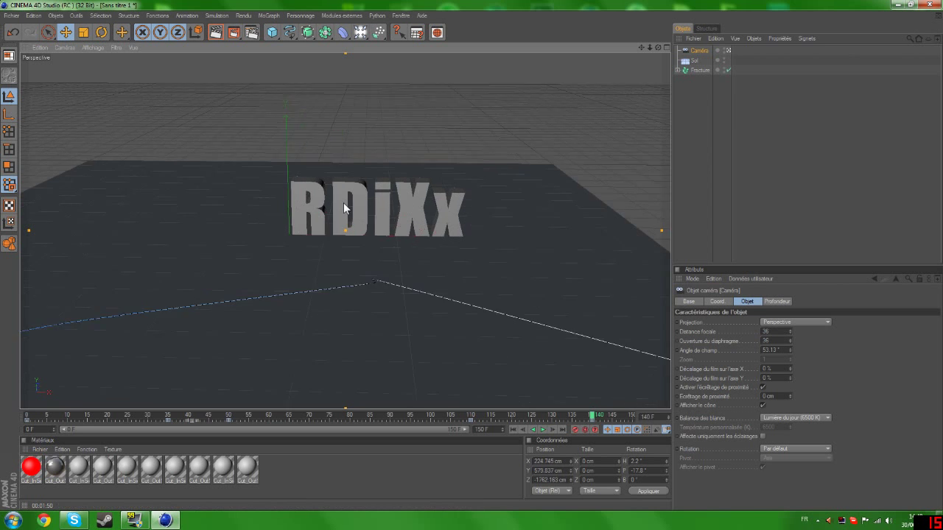
scroll(346, 208, up, 3)
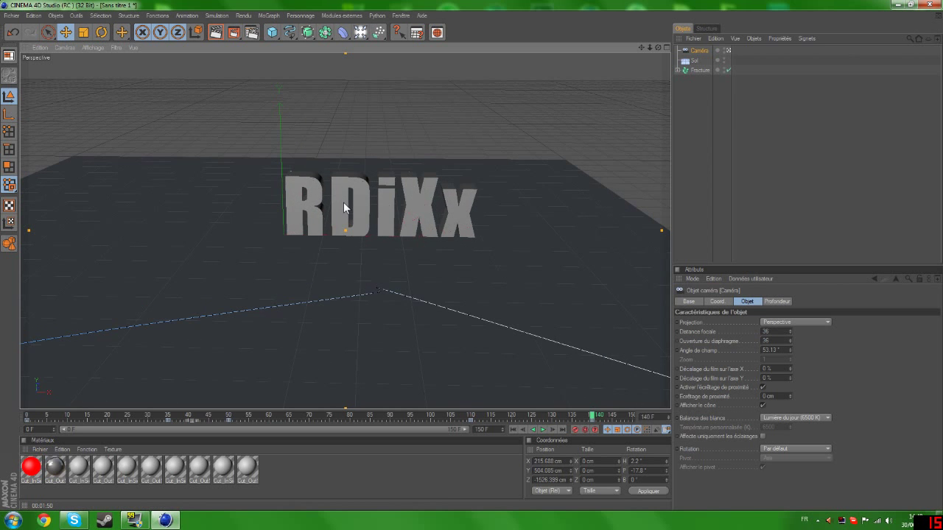
scroll(344, 209, up, 8)
- At frame 150, bring the camera to a lower, closer front view, about Y 183, Z -1031 cm, and keyframe it
click(631, 418)
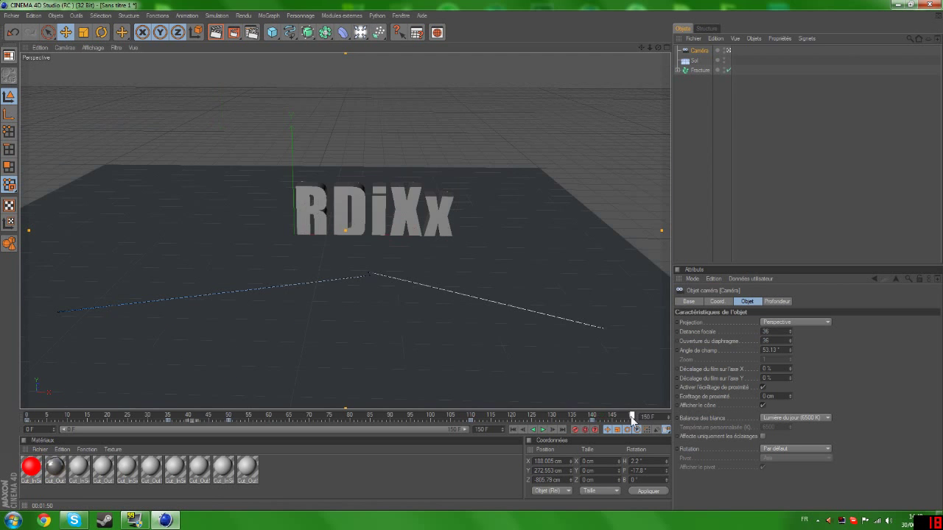
scroll(414, 233, up, 7)
drag(641, 48, 639, 15)
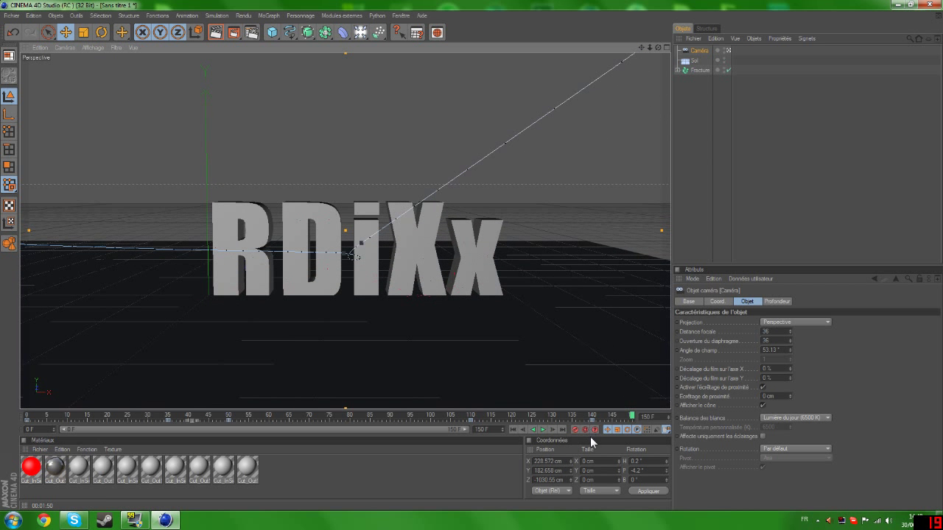
click(575, 430)
- Play back the camera animation and return to frame 0
click(543, 430)
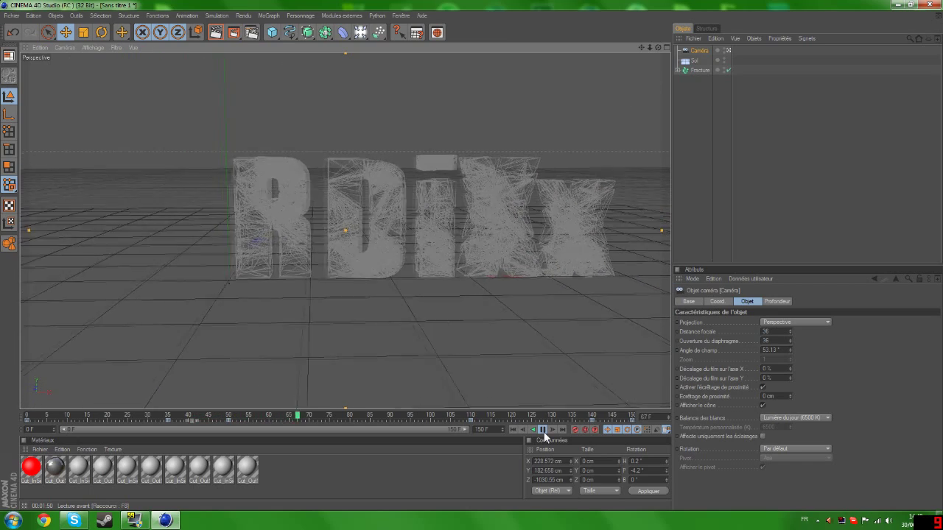
click(542, 429)
drag(227, 416, 4, 415)
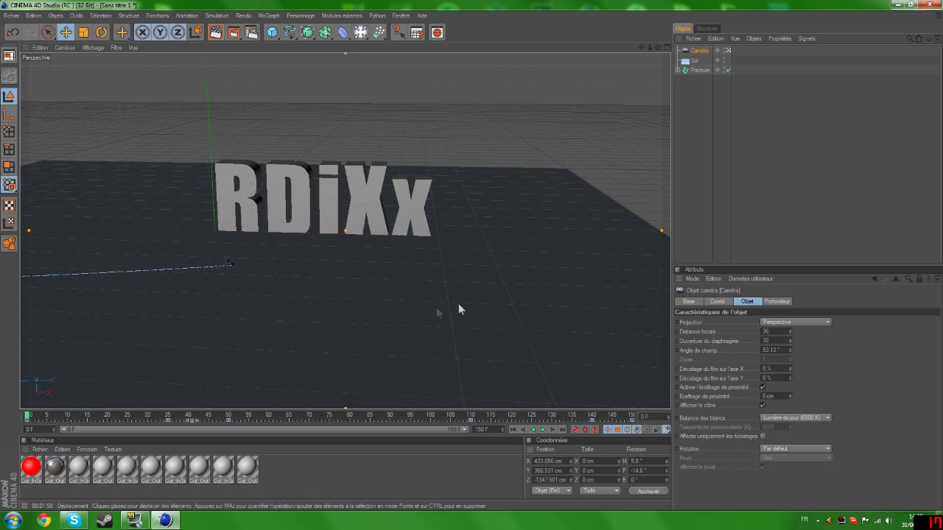
- Add a light and place it above and in front of the text, at about X 271, Y 270, Z -443 cm
drag(361, 37, 392, 41)
middle_click(328, 175)
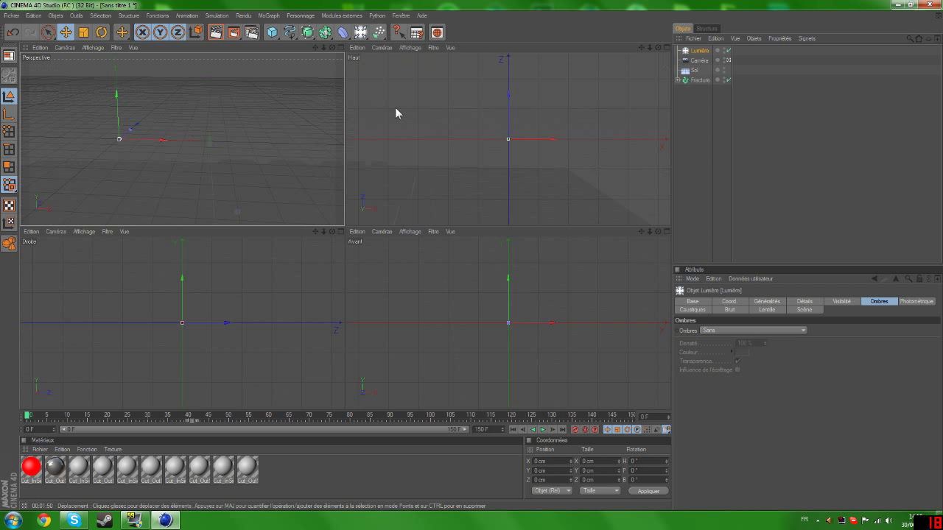
drag(163, 142, 220, 141)
mouse_move(590, 96)
mouse_down()
mouse_move(589, 223)
mouse_move(589, 99)
mouse_up()
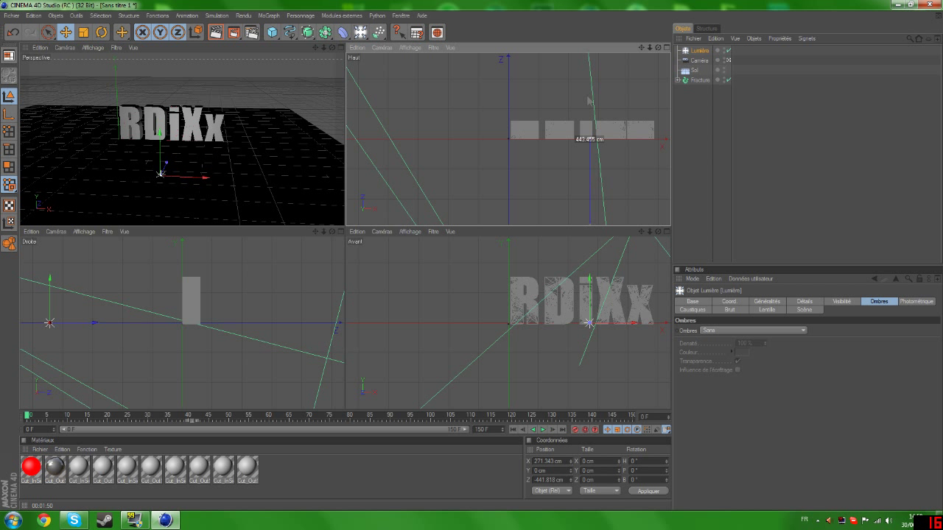
click(162, 139)
drag(159, 90, 158, 46)
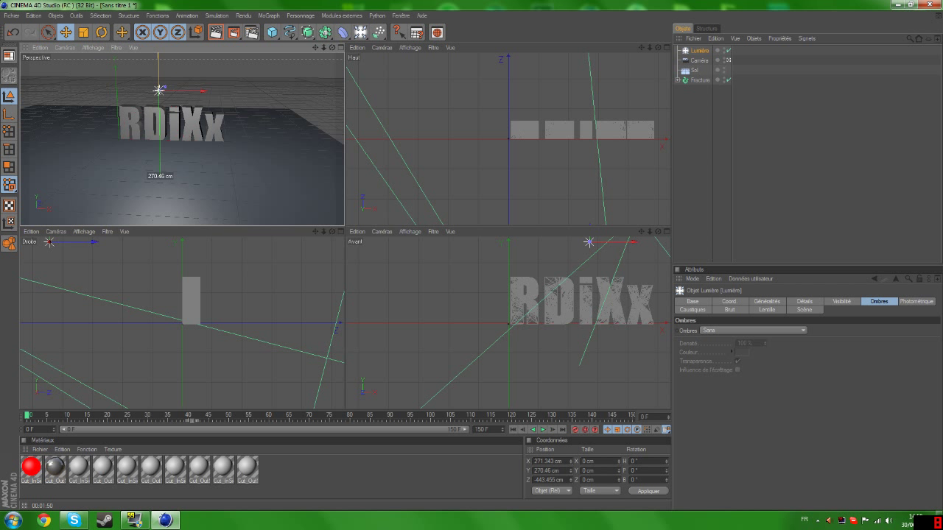
middle_click(263, 94)
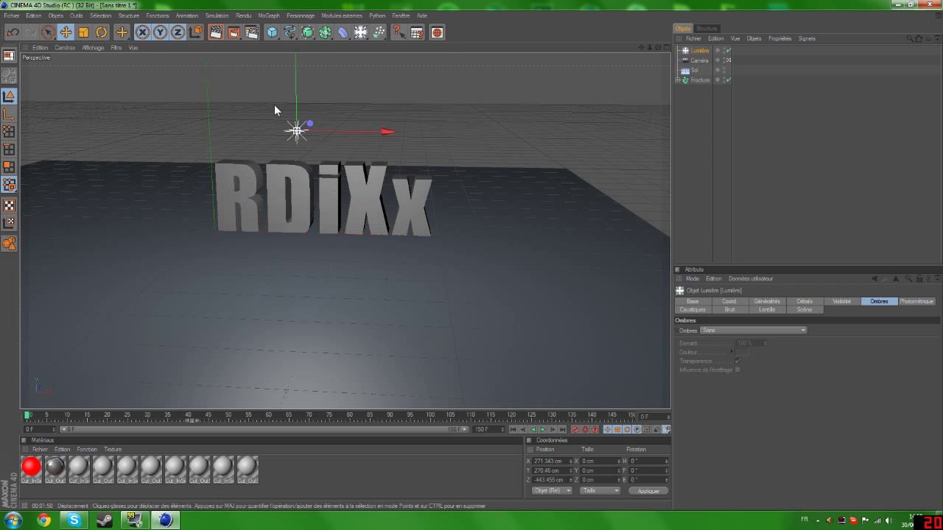
mouse_move(657, 47)
mouse_down()
mouse_move(643, 47)
mouse_move(667, 39)
mouse_up()
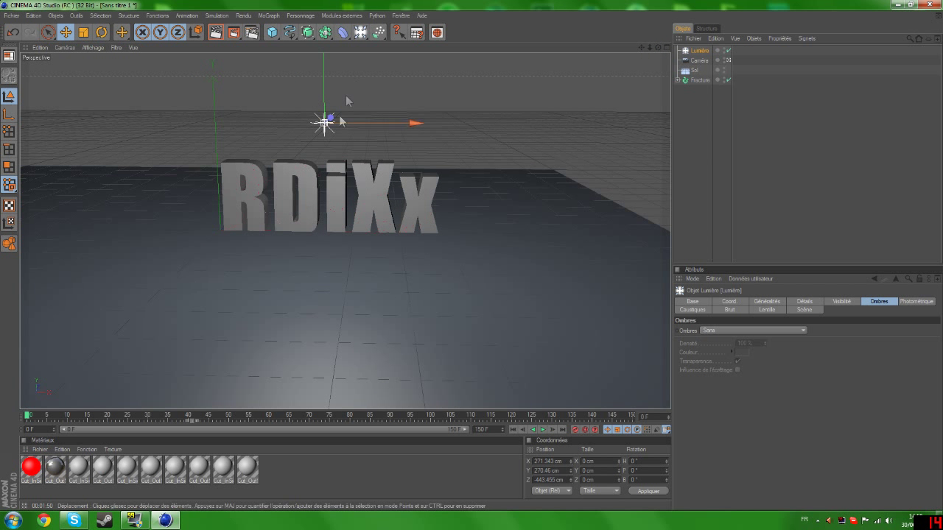
- Set the render output to the film/video preset HDTV 1080 29.97
click(252, 32)
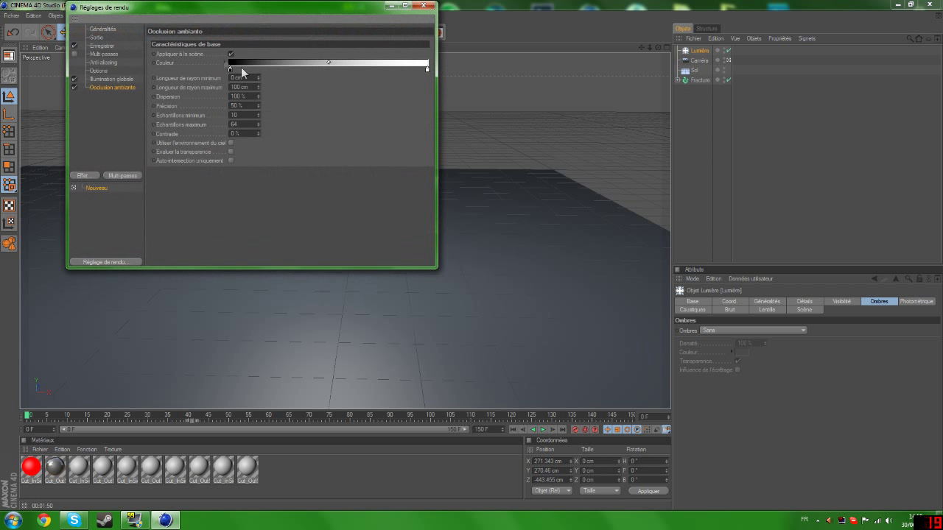
click(103, 38)
click(157, 41)
mouse_move(182, 70)
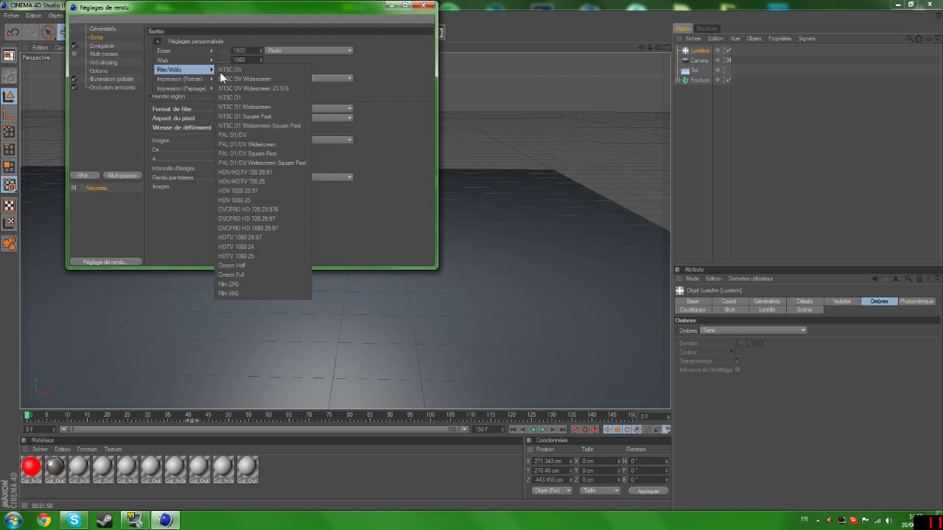
click(258, 236)
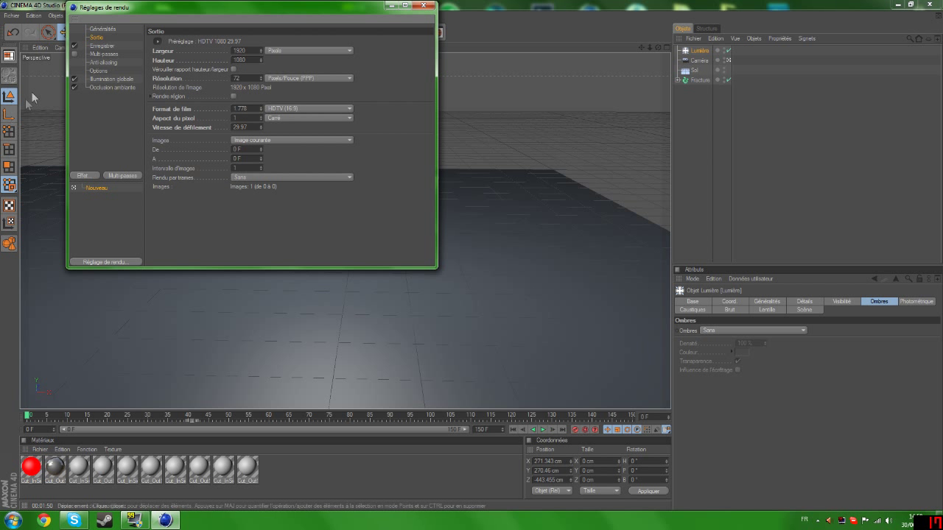
- Set the save format of the render to AVI movie (Film AVI)
click(102, 46)
click(248, 68)
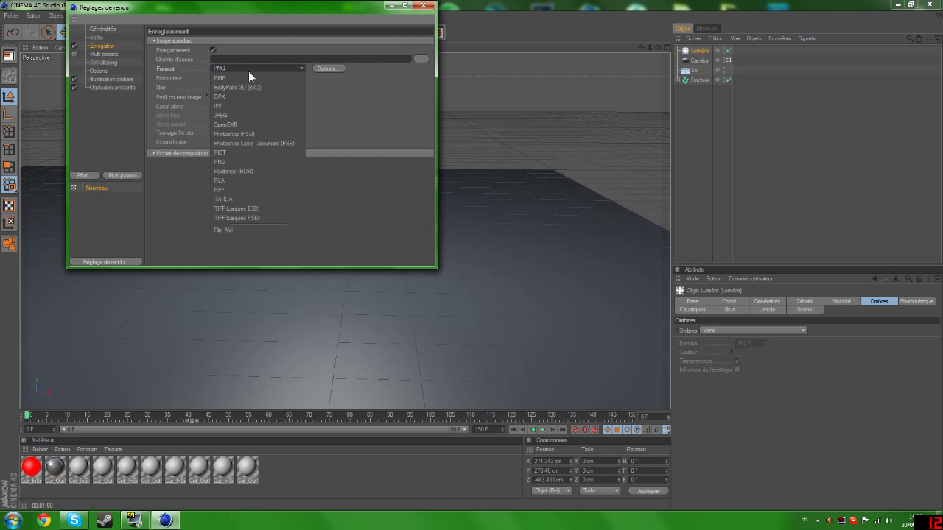
click(229, 229)
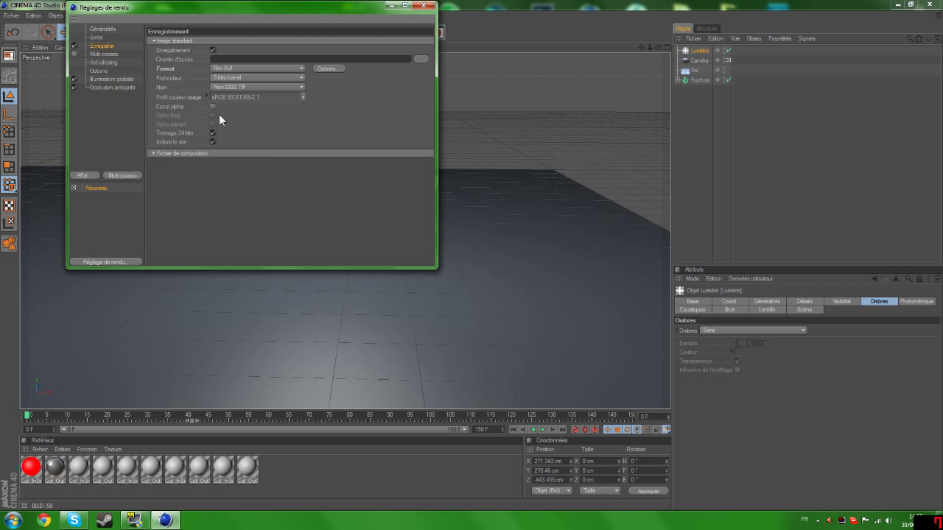
- Set the anti-aliasing filter to Animation and close the render settings
click(108, 62)
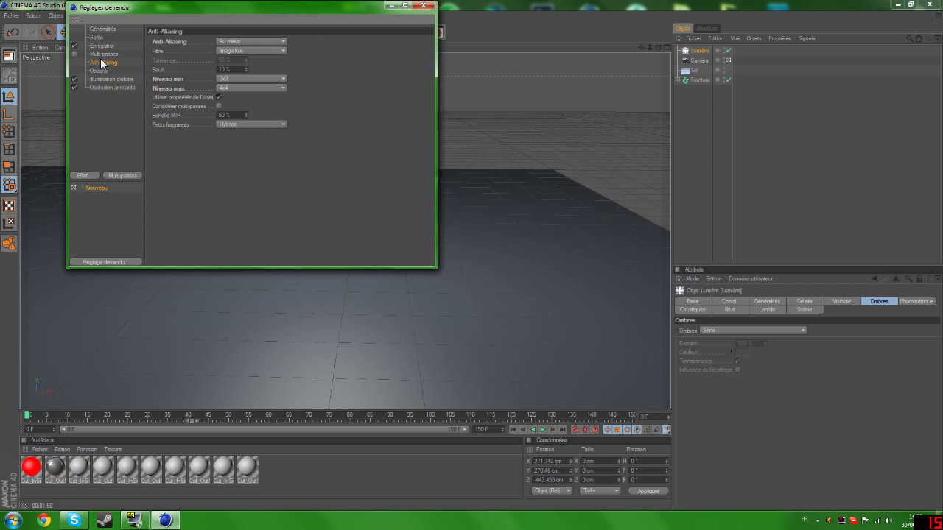
click(255, 50)
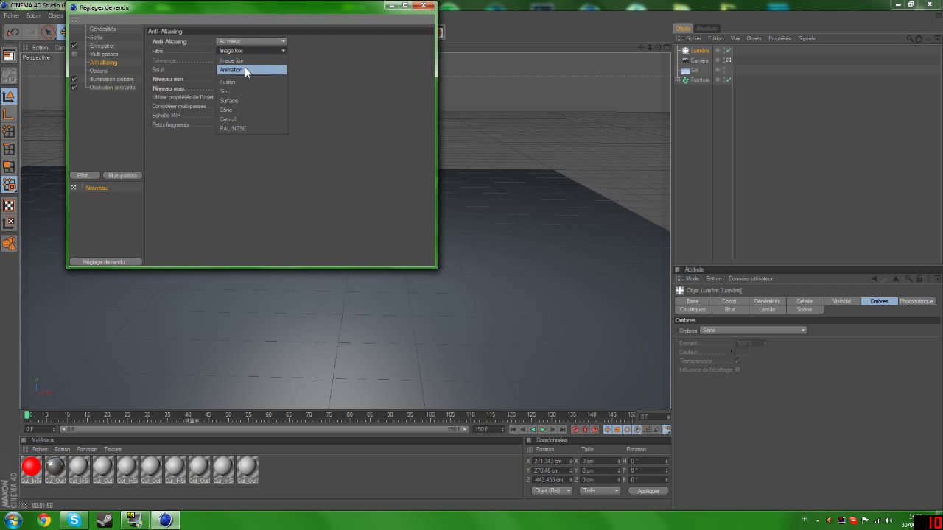
click(245, 68)
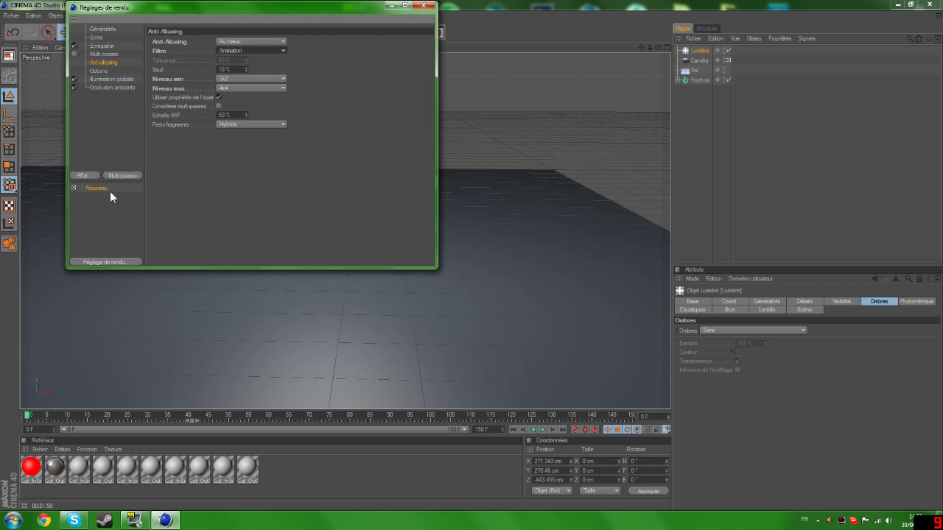
click(424, 6)
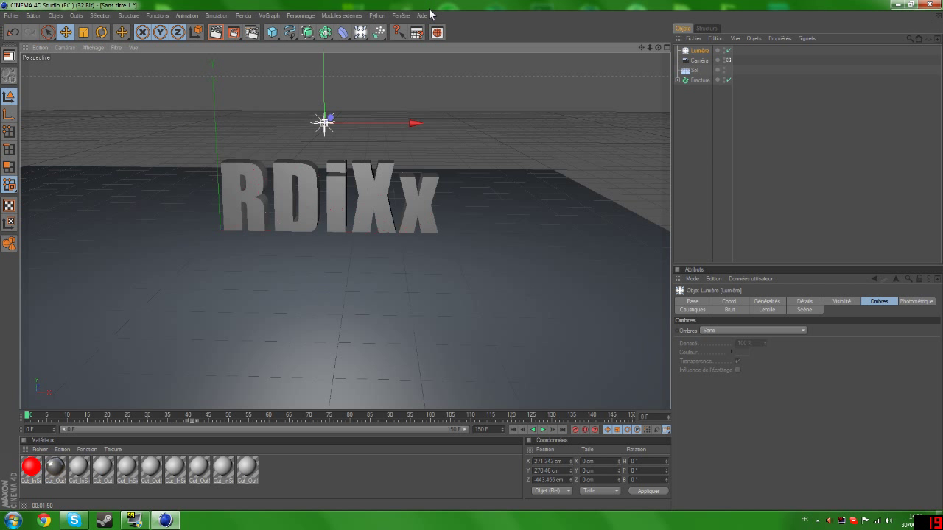
- Set the render output range to all frames (Toutes les images), from 0 to 150
click(234, 34)
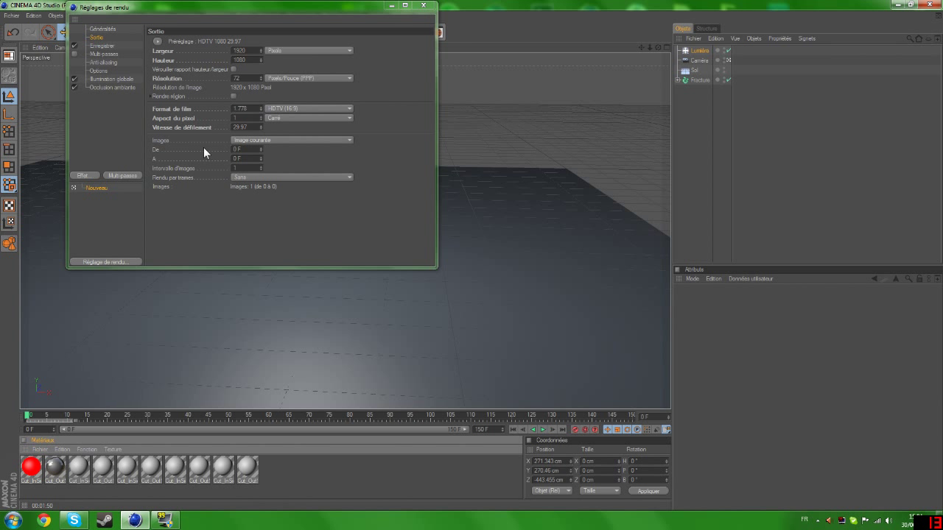
click(256, 141)
click(265, 167)
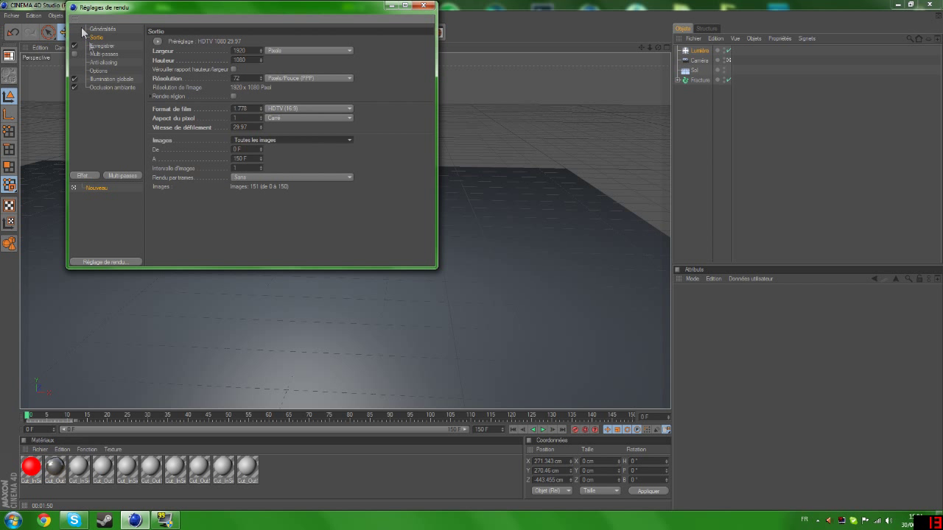